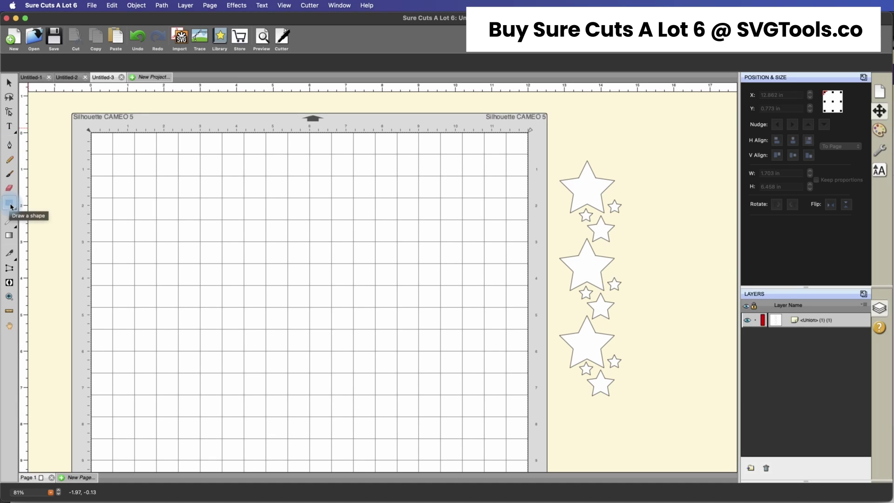
# Step: Draw a rectangle about 3.59 by 3.58 in on the upper part of the mat
pyautogui.click(11, 205)
pyautogui.click(41, 202)
pyautogui.moveTo(159, 166)
pyautogui.mouseDown()
pyautogui.moveTo(282, 250)
pyautogui.moveTo(262, 283)
pyautogui.moveTo(291, 297)
pyautogui.mouseUp()
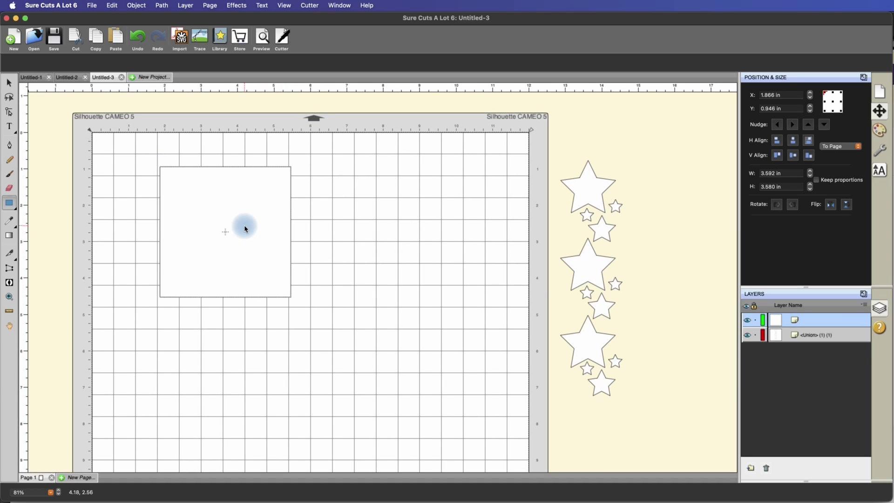
# Step: Resize the rectangle to 5 in wide and 7 in high and move it toward the middle of the mat
pyautogui.click(9, 83)
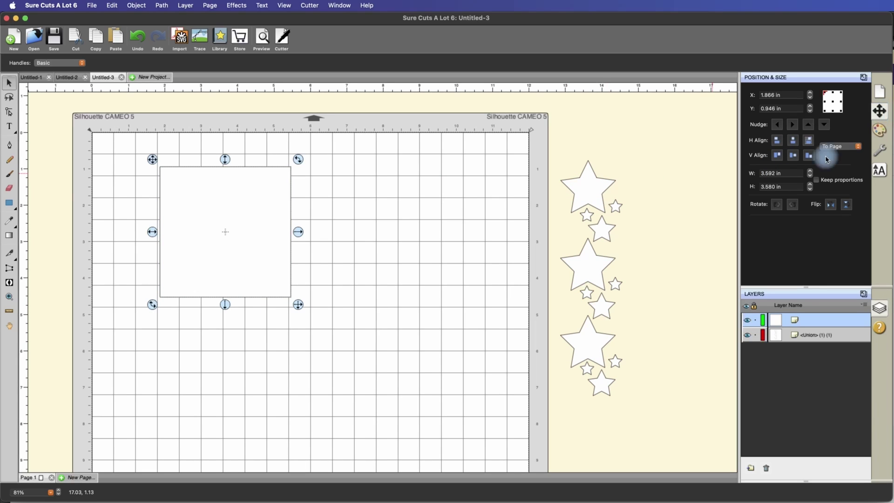
pyautogui.click(774, 174)
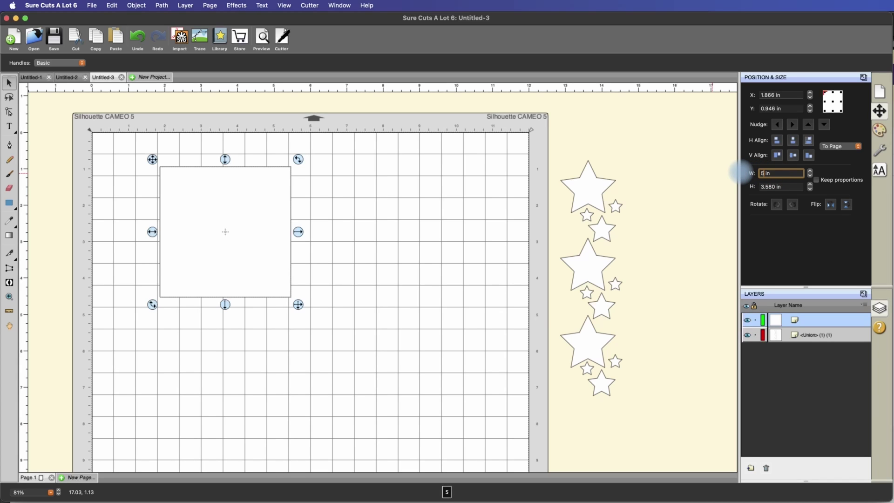
pyautogui.press('Tab')
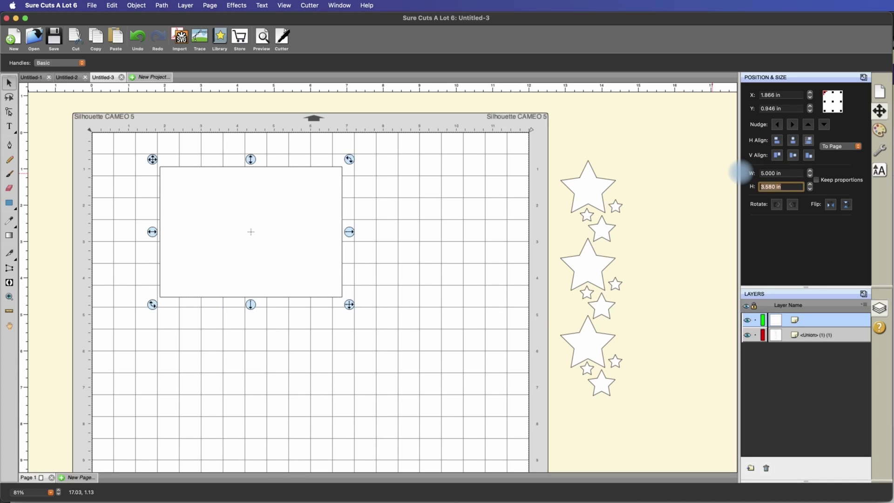
pyautogui.press('Return')
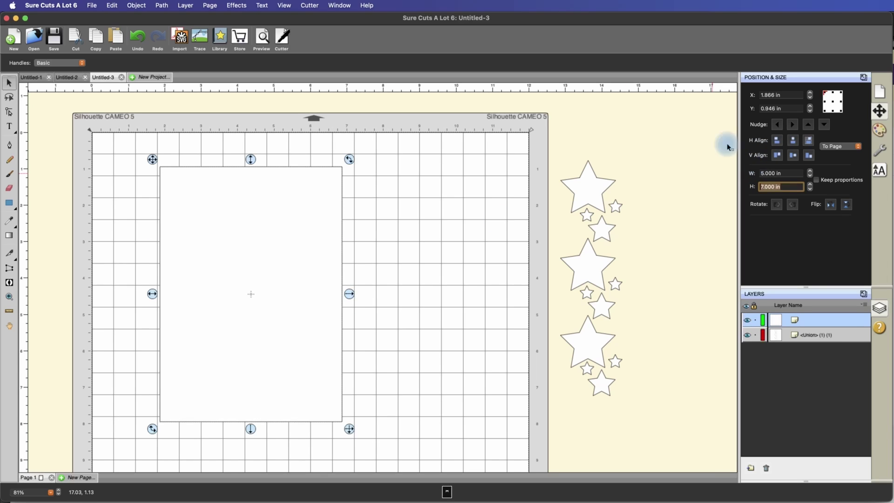
pyautogui.moveTo(308, 261); pyautogui.dragTo(368, 252)
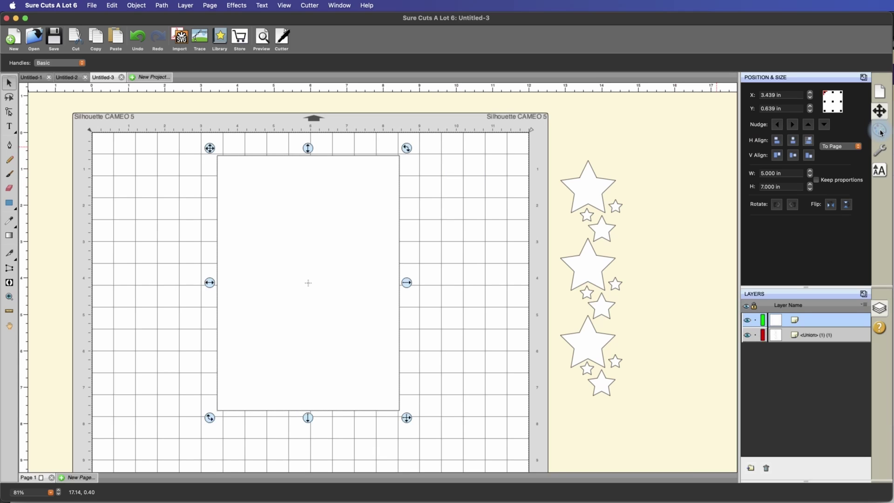
pyautogui.moveTo(341, 191); pyautogui.dragTo(331, 196)
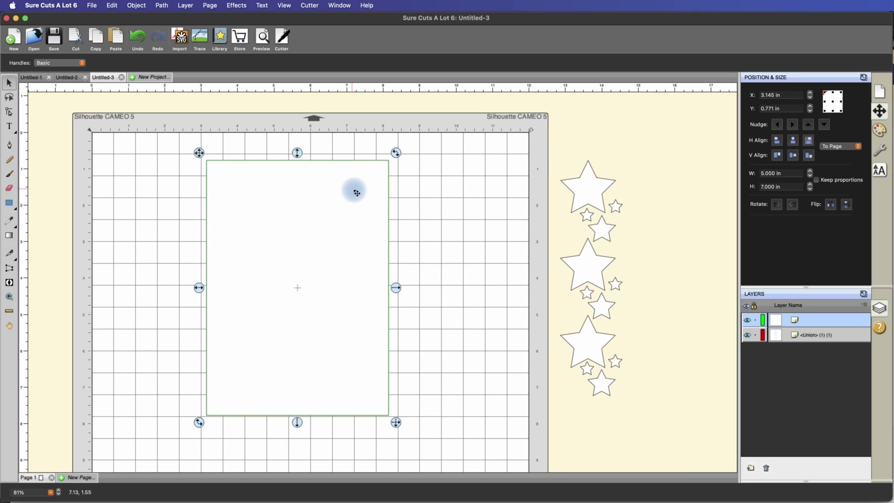
# Step: Fill the 5 by 7 in rectangle with the orange color FF8040
pyautogui.click(879, 131)
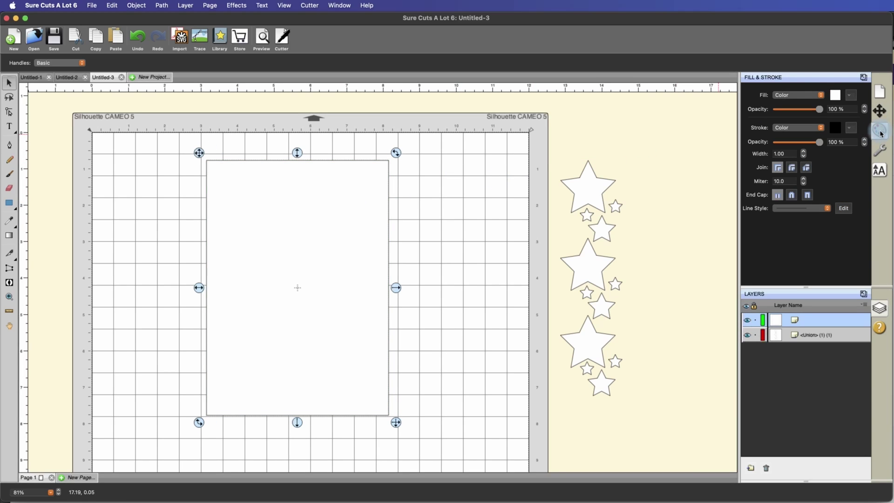
pyautogui.click(835, 95)
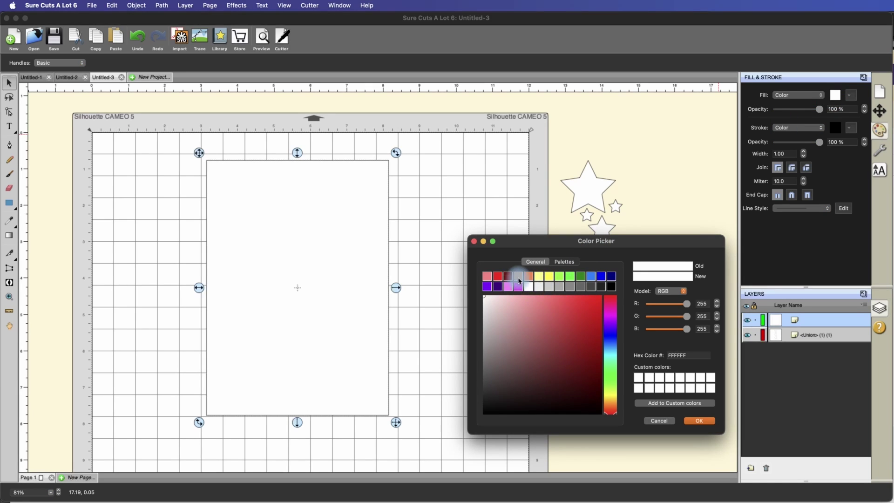
pyautogui.click(528, 276)
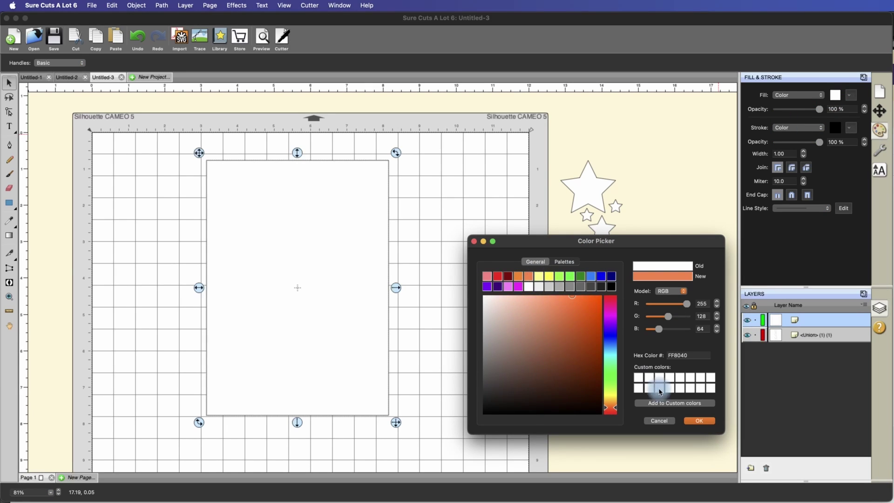
pyautogui.click(698, 420)
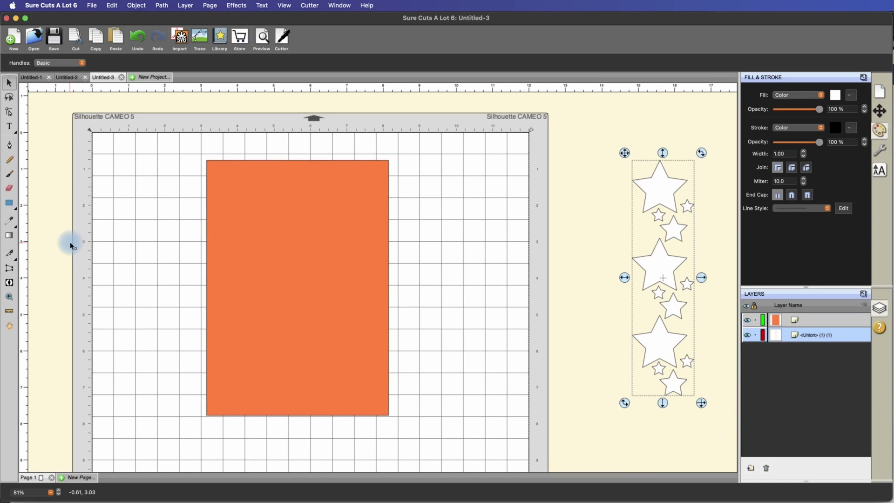
# Step: Shift the finished star column slightly downward beside the mat and deselect it
pyautogui.moveTo(667, 196); pyautogui.dragTo(667, 204)
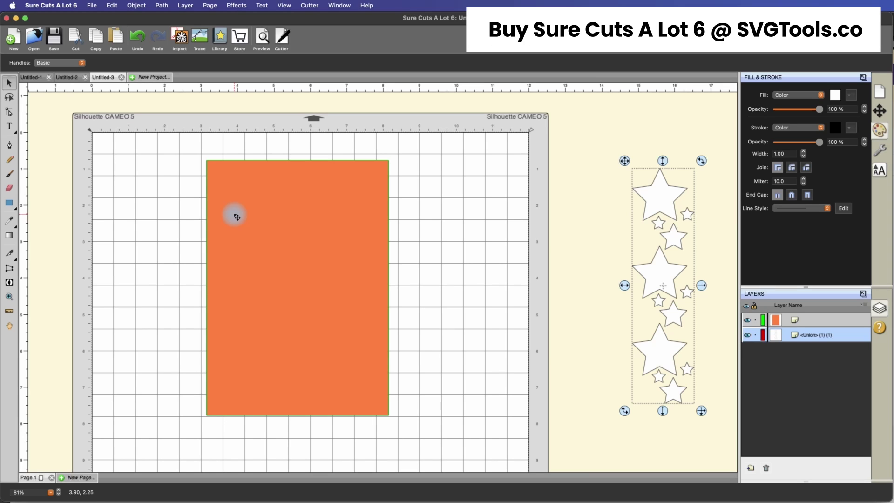
pyautogui.press('super+z')
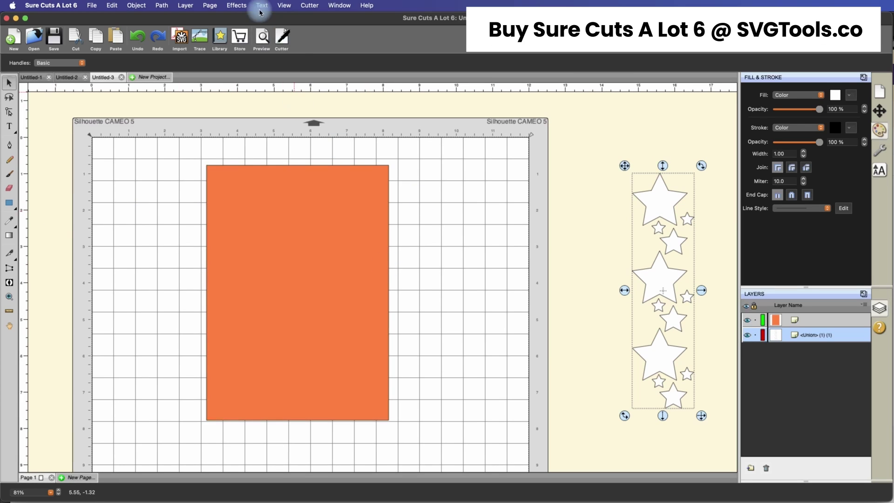
pyautogui.click(425, 116)
# Step: Insert the five-pointed star from the library's Basic Shapes and place it just right of the orange rectangle
pyautogui.click(220, 38)
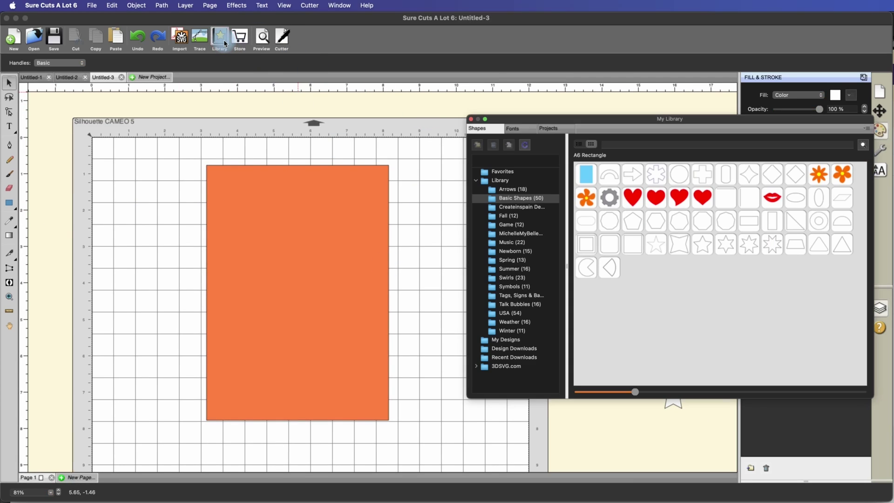
pyautogui.doubleClick(707, 252)
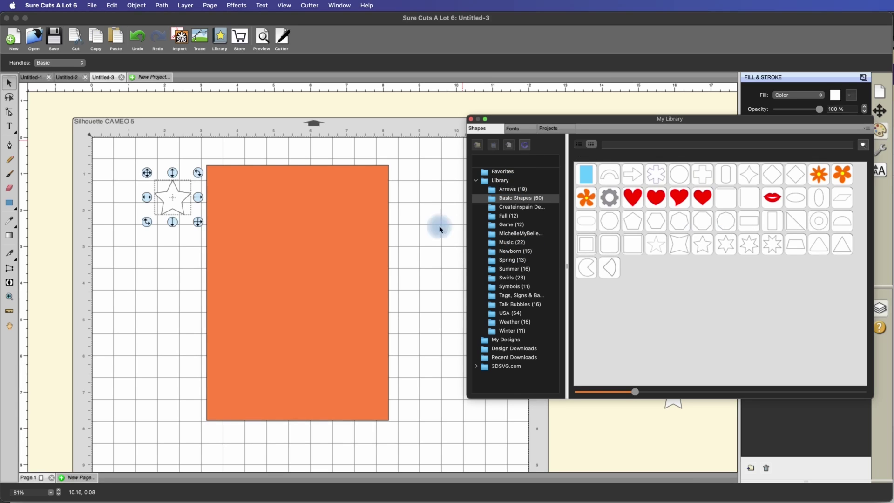
pyautogui.click(471, 122)
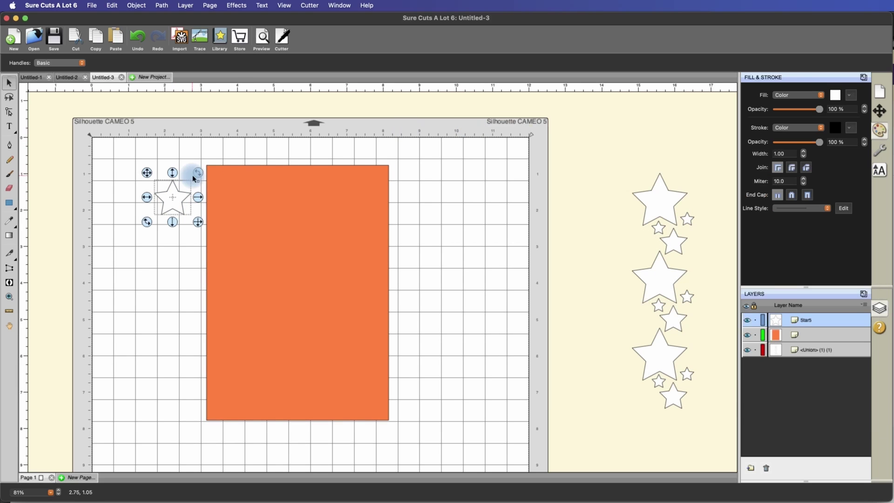
pyautogui.click(220, 40)
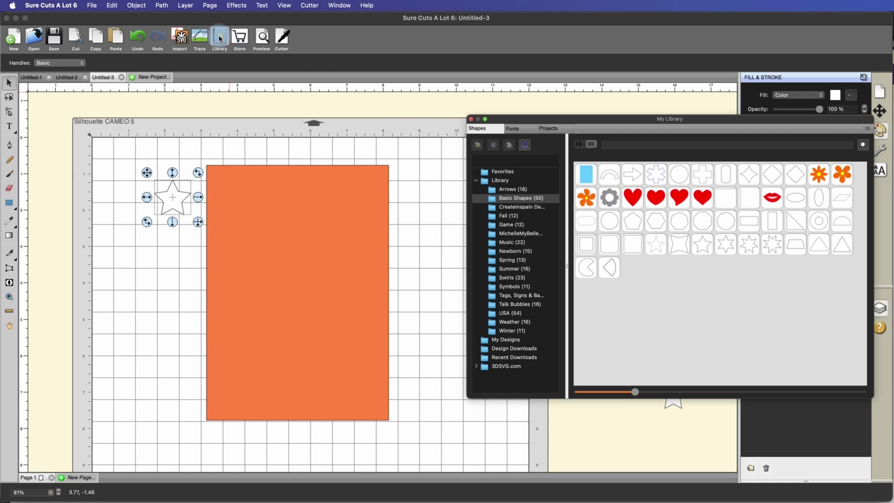
pyautogui.click(468, 120)
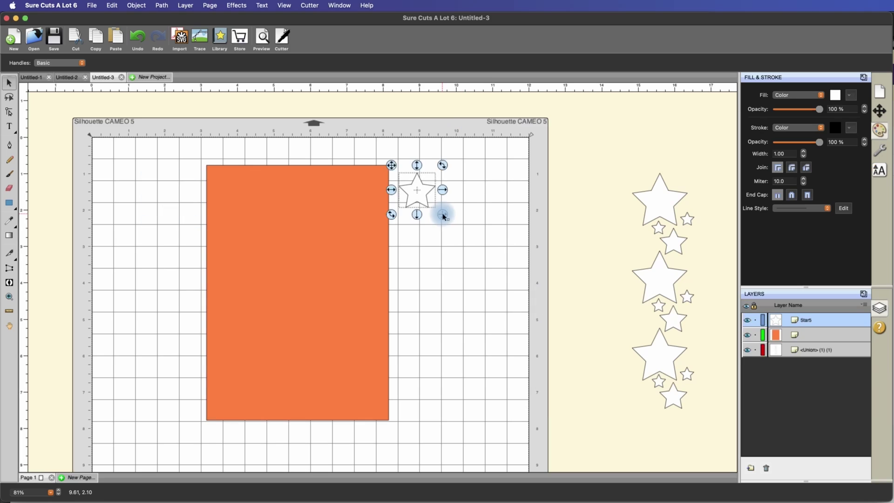
# Step: Enlarge the star proportionally and place it in the upper-right corner of the orange rectangle
pyautogui.moveTo(443, 211); pyautogui.dragTo(461, 232)
pyautogui.moveTo(435, 200); pyautogui.dragTo(368, 202)
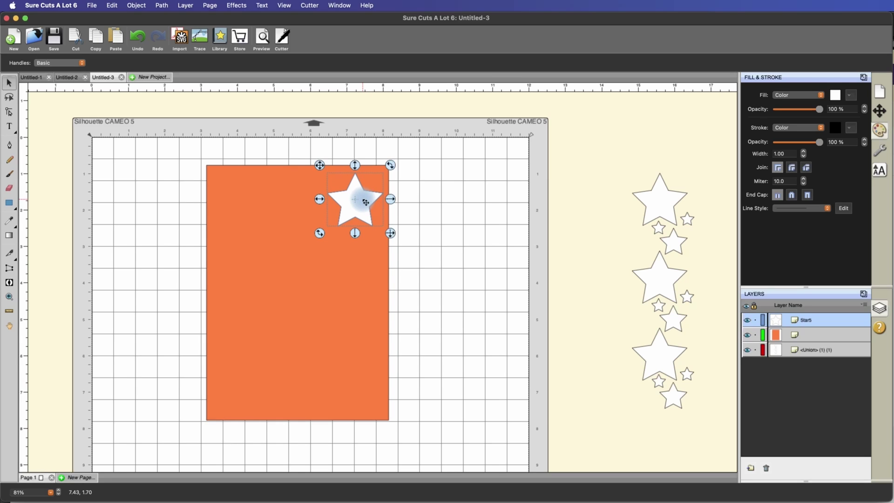
# Step: Copy and paste the large star, and move the copy to the right of the orange rectangle
pyautogui.click(112, 5)
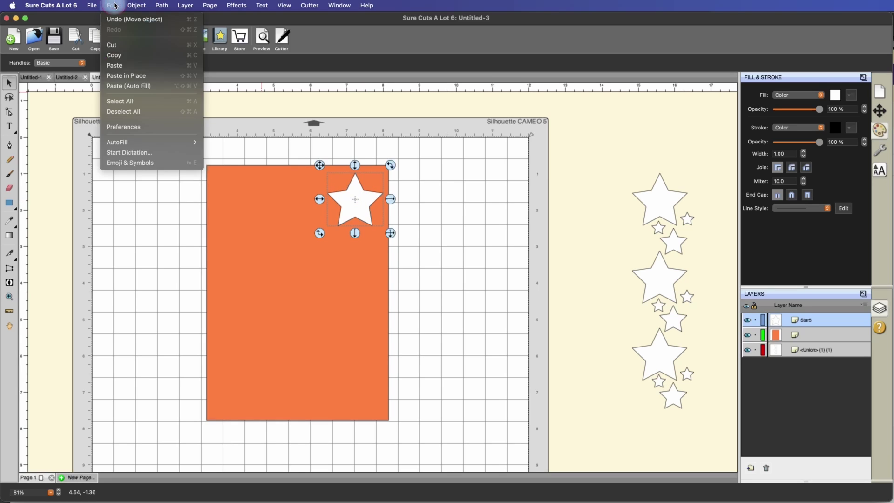
pyautogui.click(114, 55)
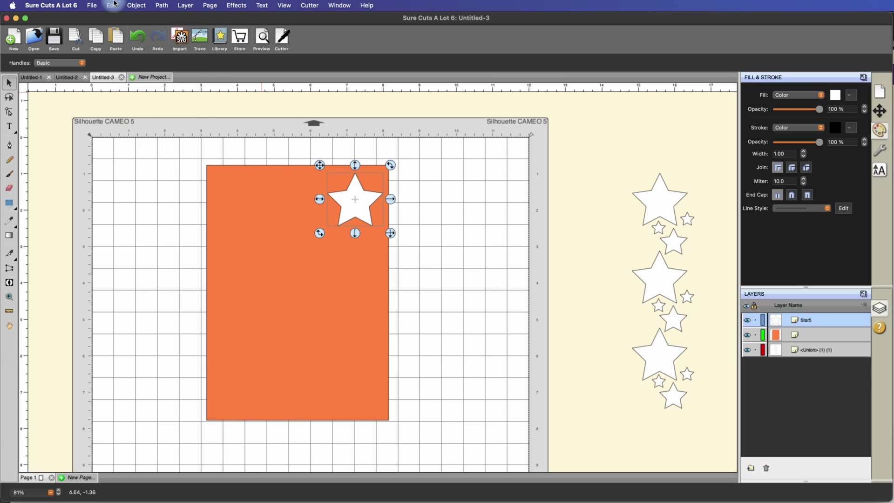
pyautogui.click(111, 5)
pyautogui.click(117, 65)
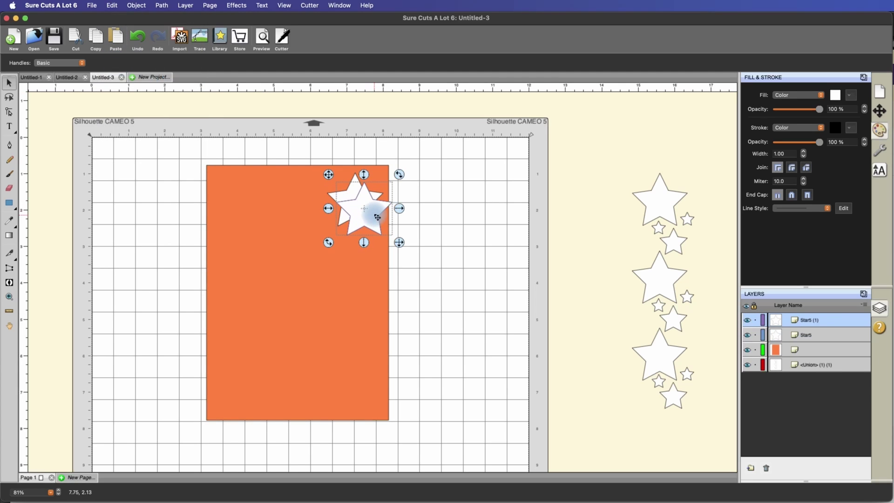
pyautogui.moveTo(377, 214); pyautogui.dragTo(443, 219)
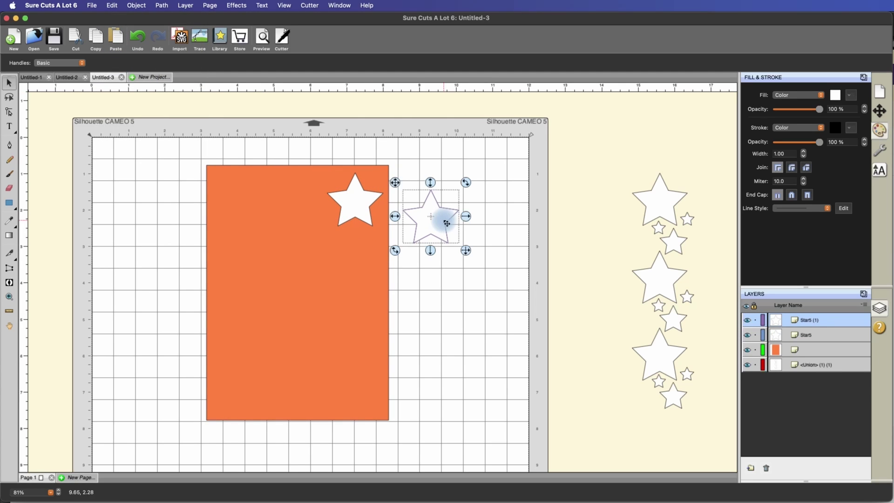
# Step: Scale the star copy to 50 percent with Keep Proportions enabled
pyautogui.click(139, 4)
pyautogui.moveTo(144, 19)
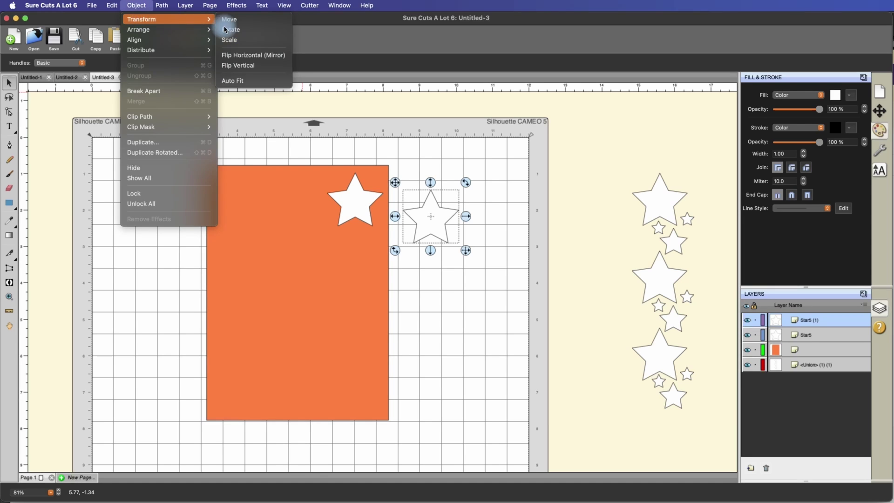
pyautogui.click(240, 42)
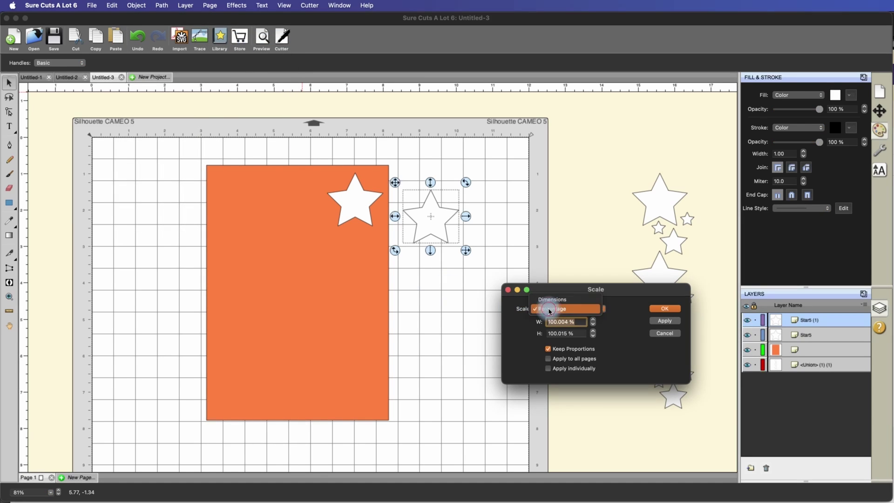
pyautogui.doubleClick(561, 321)
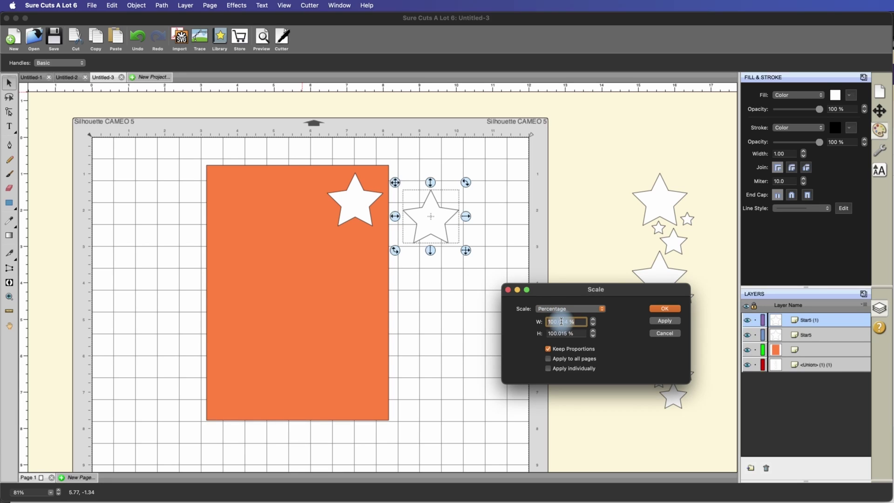
pyautogui.click(549, 349)
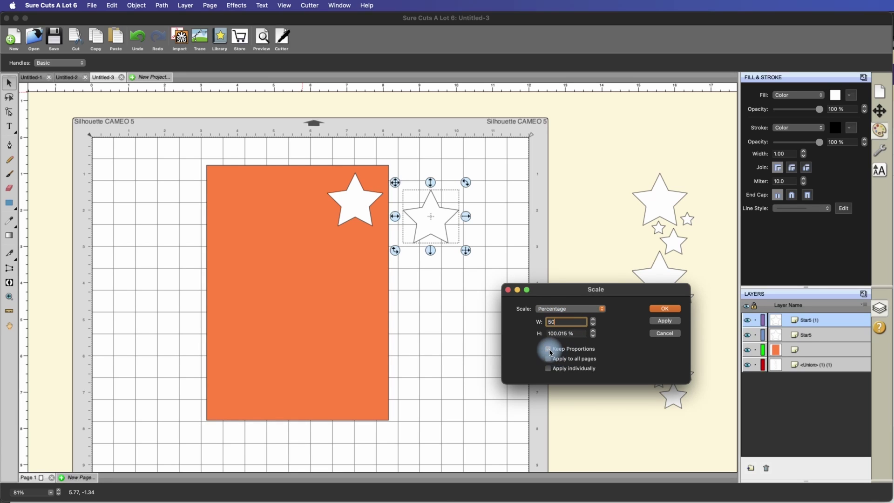
pyautogui.click(548, 349)
pyautogui.click(668, 309)
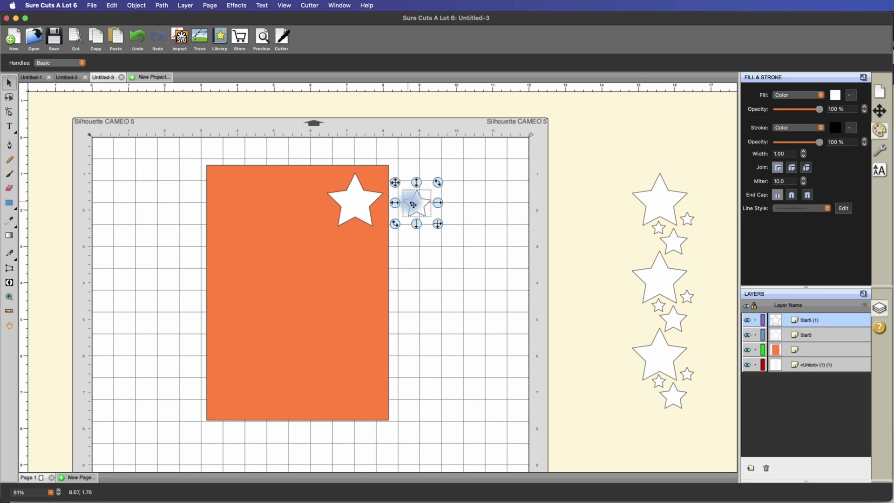
# Step: Place the half-size star below the large star, aligned with the large star's right edge
pyautogui.moveTo(423, 206); pyautogui.dragTo(375, 244)
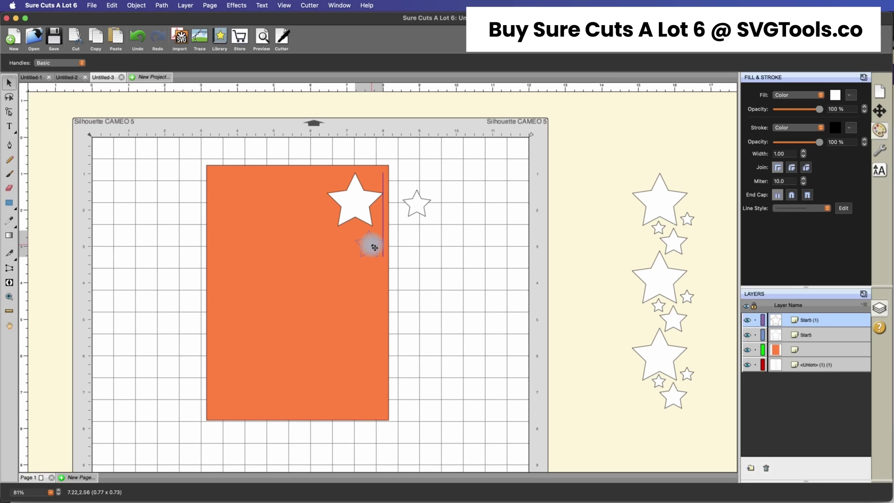
pyautogui.moveTo(375, 247); pyautogui.dragTo(374, 247)
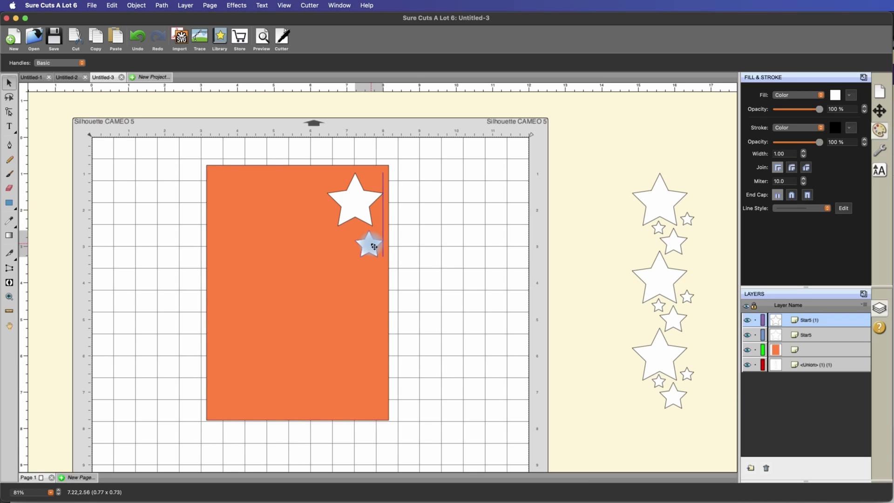
pyautogui.moveTo(374, 247); pyautogui.dragTo(375, 250)
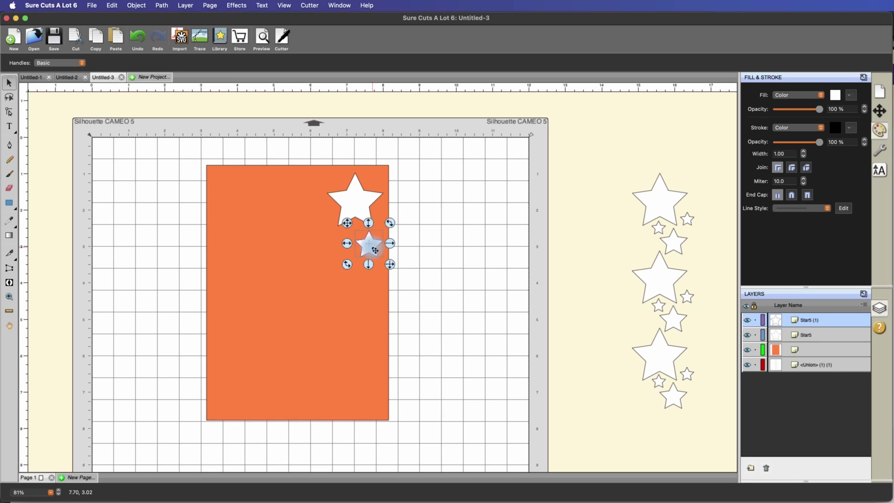
# Step: Copy and paste the half-size star, and move the copy to the right of the orange rectangle
pyautogui.click(112, 5)
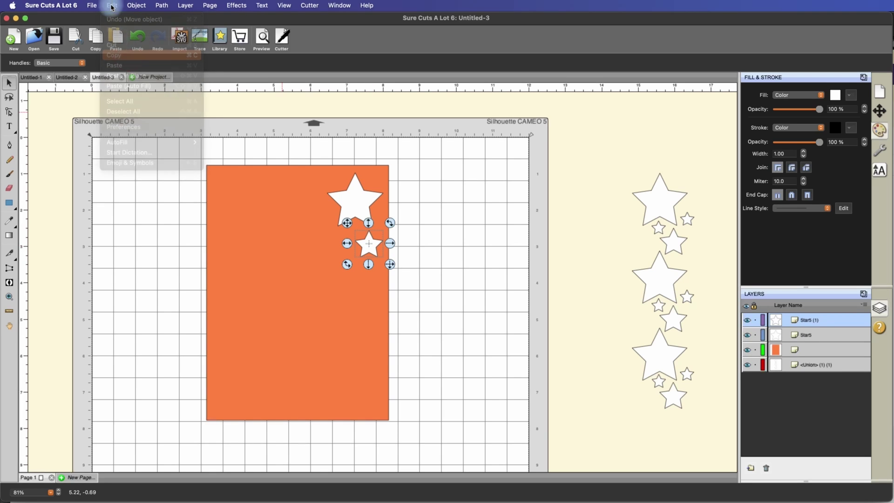
pyautogui.click(117, 65)
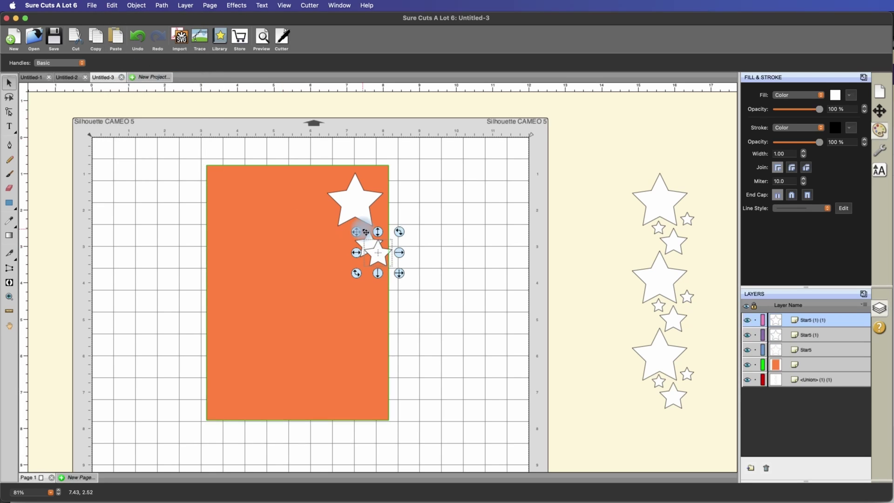
pyautogui.moveTo(380, 257); pyautogui.dragTo(427, 226)
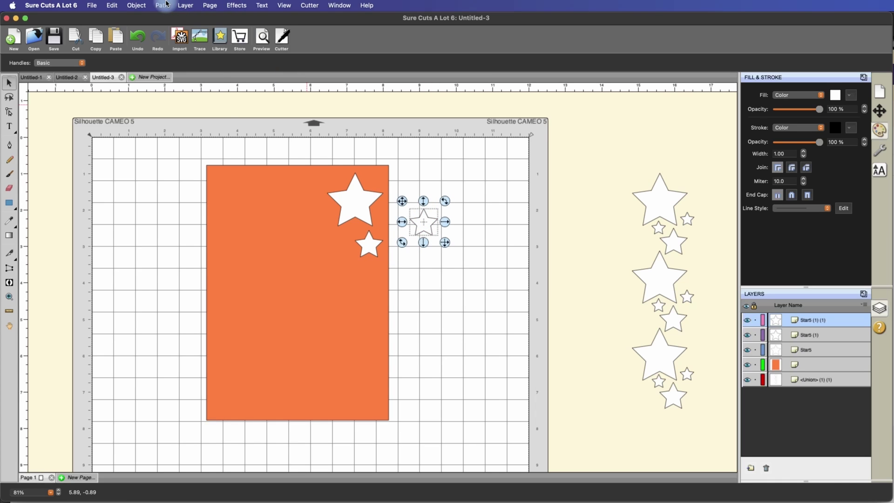
# Step: Scale the copy of the half-size star down to 50 percent with Keep Proportions enabled
pyautogui.click(135, 5)
pyautogui.moveTo(210, 21)
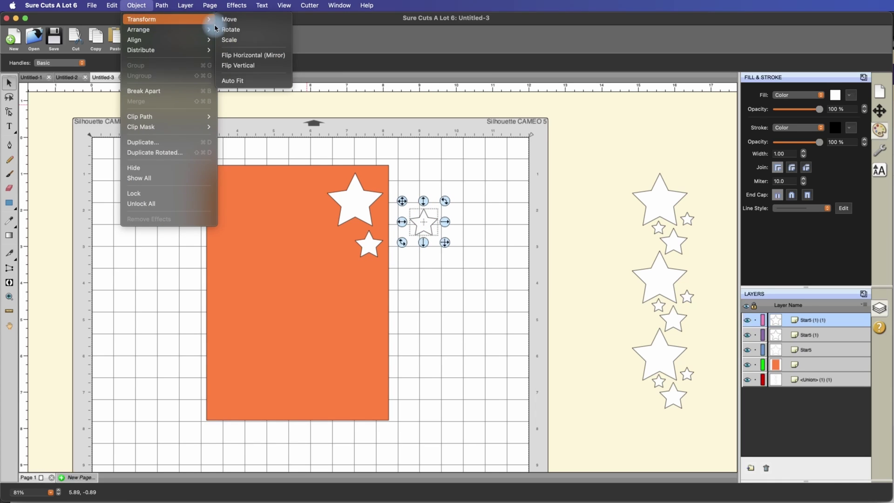
pyautogui.click(235, 40)
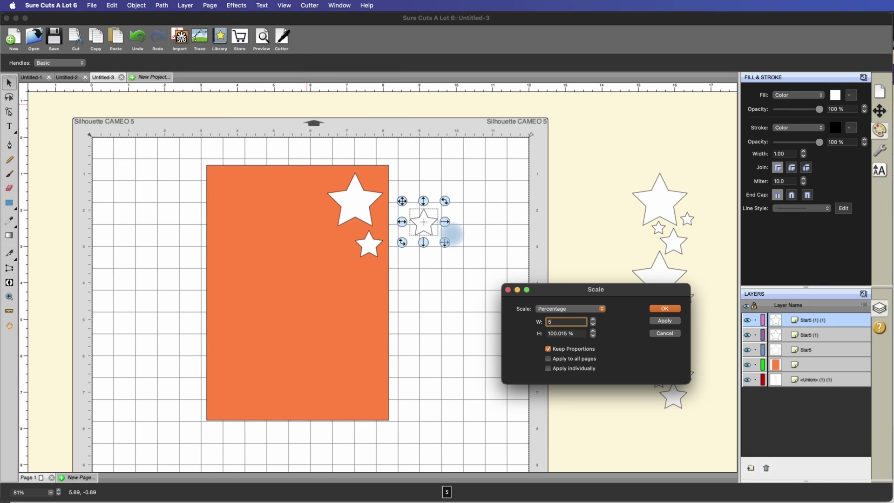
pyautogui.write('50')
pyautogui.press('Return')
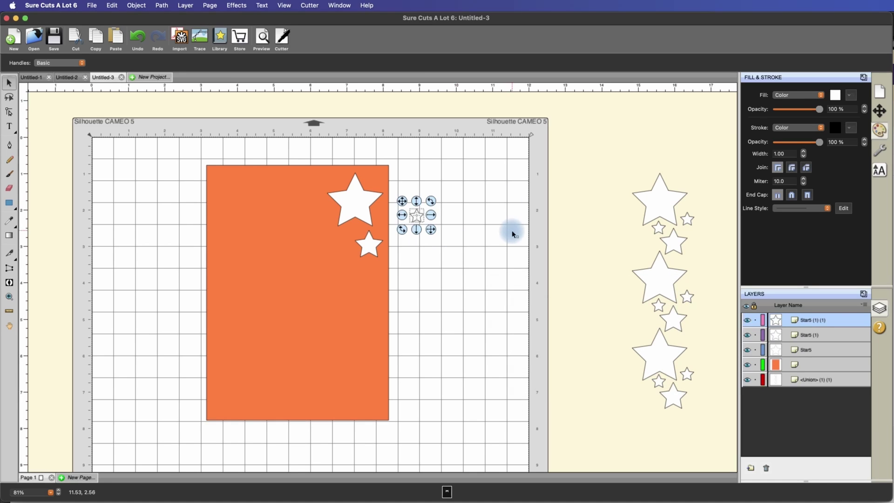
# Step: Place the smallest star just below the large star, up and left of the half-size star, at about X 7.02 in, Y 2.32 in
pyautogui.moveTo(420, 217); pyautogui.dragTo(356, 231)
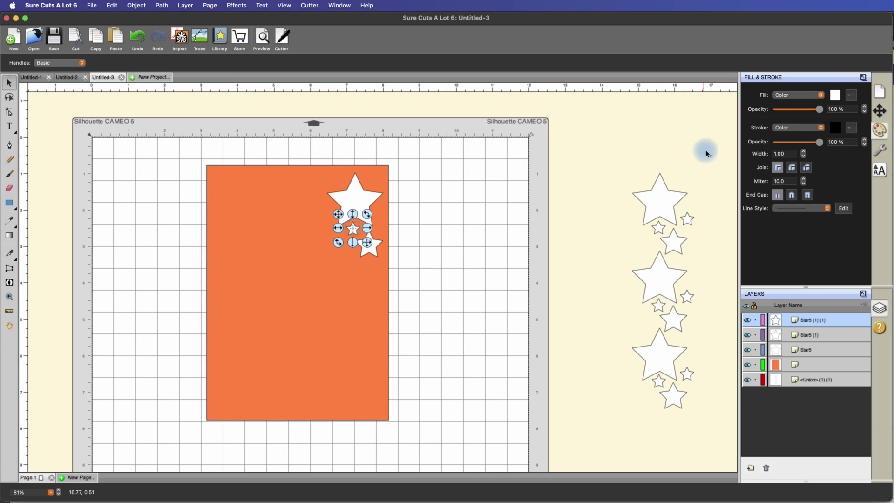
pyautogui.click(880, 111)
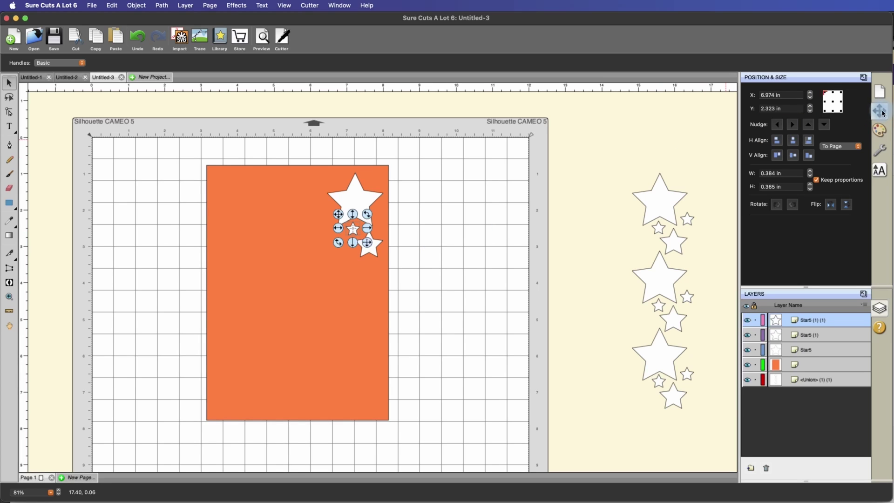
pyautogui.click(793, 124)
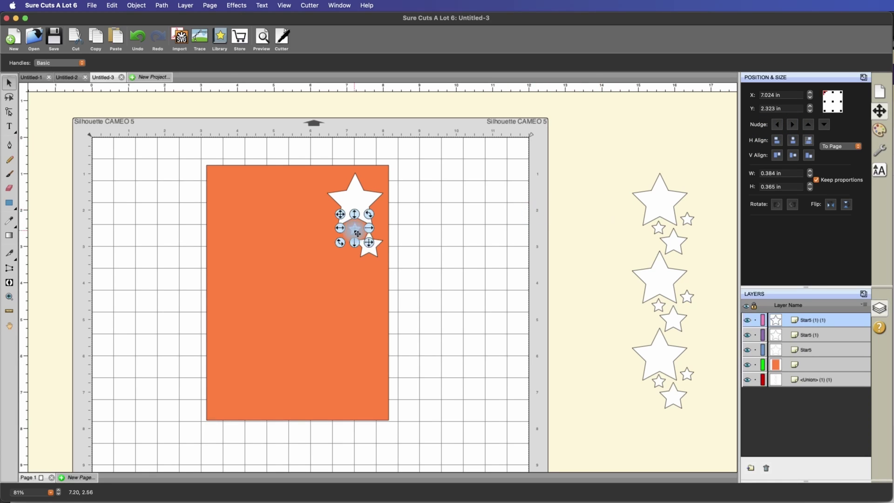
# Step: Copy and paste the smallest star
pyautogui.click(114, 5)
pyautogui.click(114, 55)
pyautogui.click(114, 6)
pyautogui.click(113, 65)
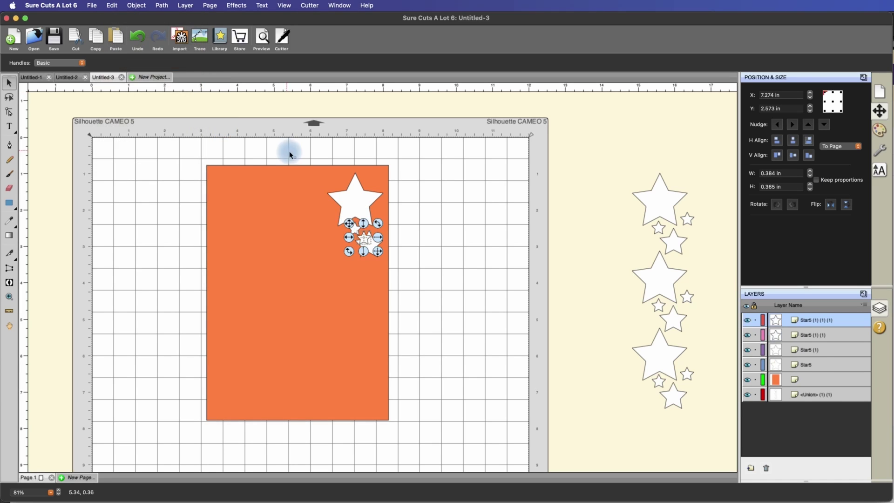
# Step: Place the small star copy beside the large star's lower right point at about X 7.71 in, Y 2.01 in, and deselect it
pyautogui.moveTo(366, 241); pyautogui.dragTo(377, 218)
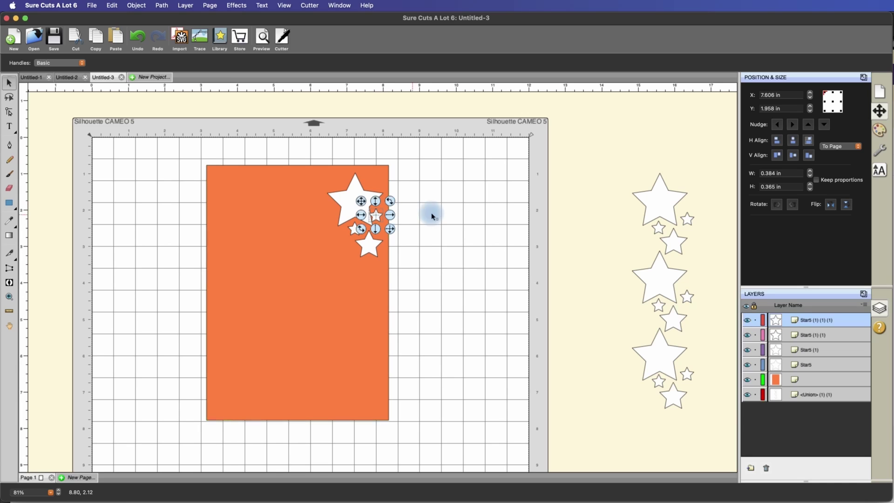
pyautogui.click(795, 125)
pyautogui.click(795, 126)
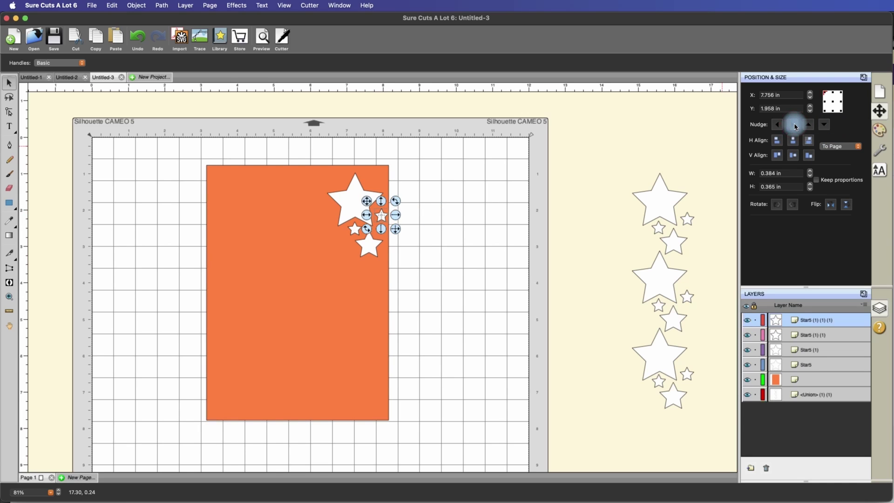
pyautogui.click(780, 125)
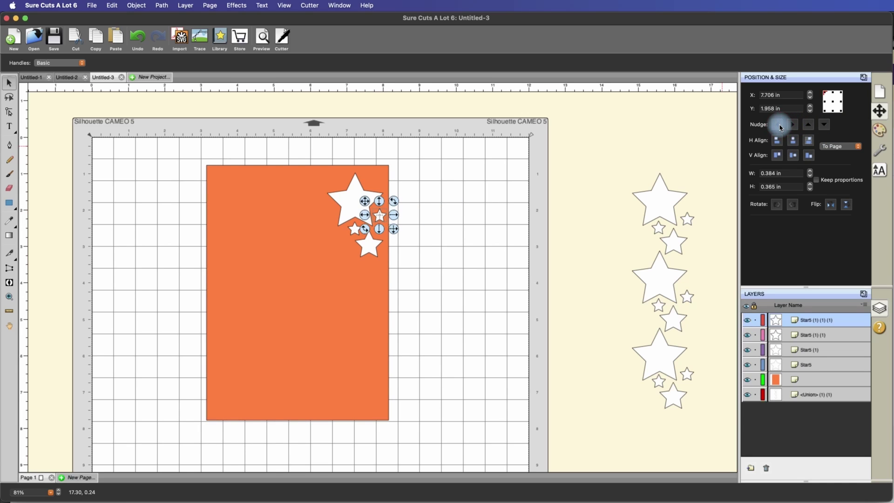
pyautogui.click(823, 126)
pyautogui.click(506, 191)
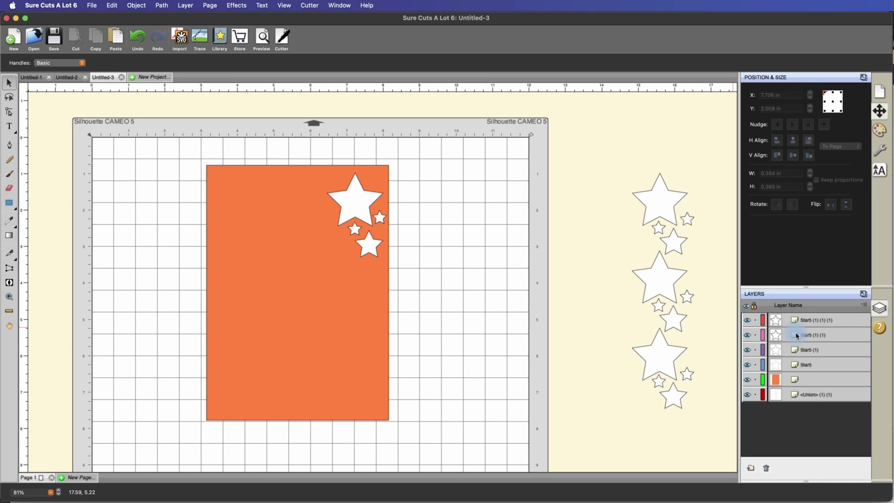
# Step: Combine the four Star5 layers on the orange rectangle into one shape with Union
pyautogui.click(810, 320)
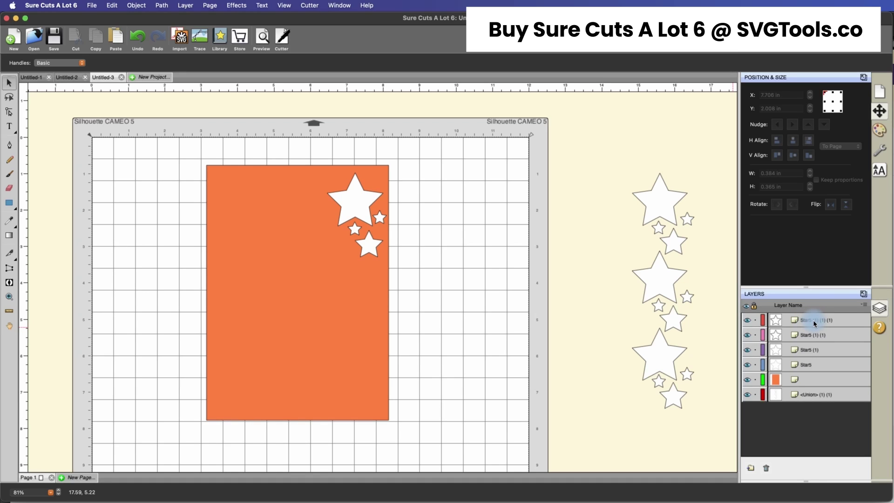
pyautogui.click(812, 320)
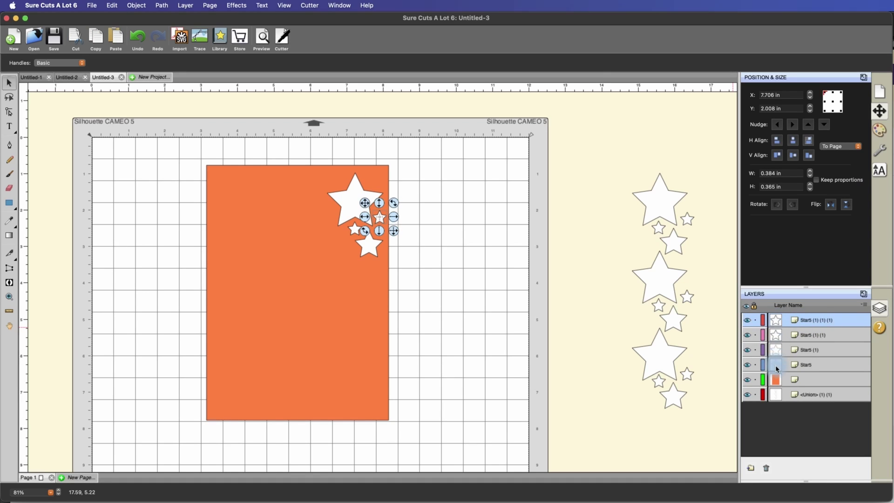
pyautogui.keyDown('shift'); pyautogui.click(809, 335); pyautogui.keyUp('shift')
pyautogui.keyDown('shift'); pyautogui.click(808, 351); pyautogui.keyUp('shift')
pyautogui.keyDown('shift'); pyautogui.click(808, 365); pyautogui.keyUp('shift')
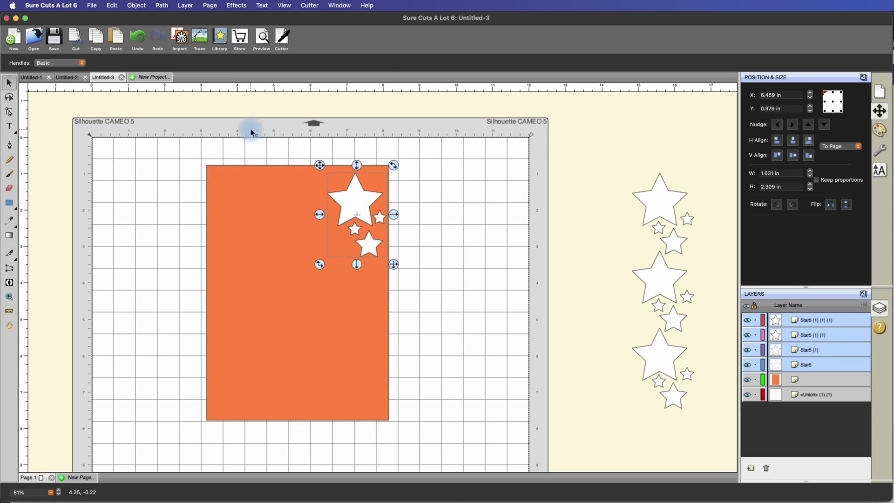
pyautogui.click(163, 5)
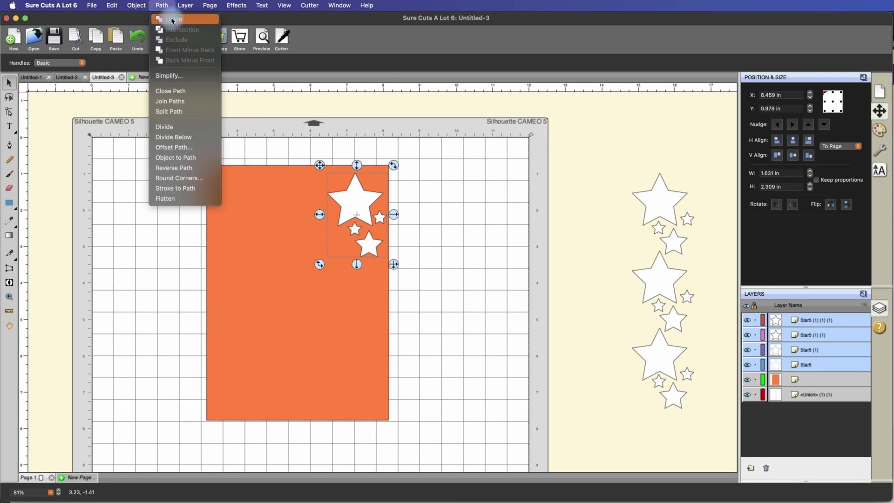
pyautogui.click(172, 20)
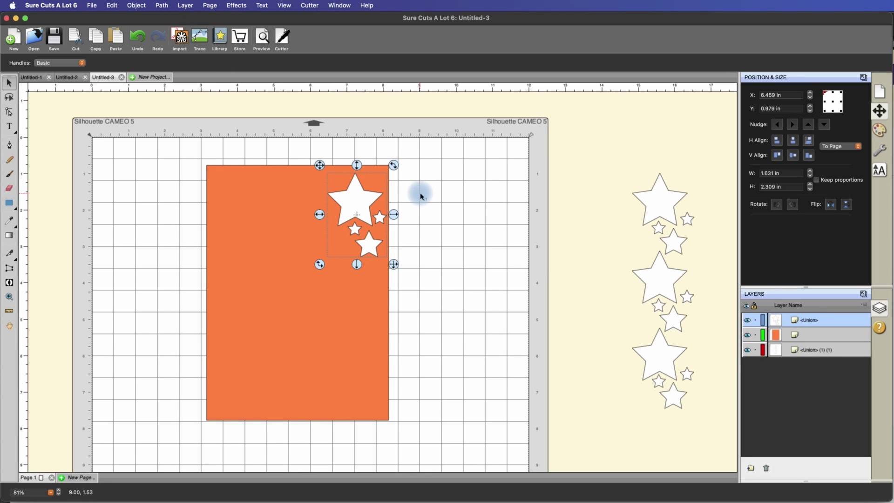
pyautogui.moveTo(356, 206); pyautogui.dragTo(342, 206)
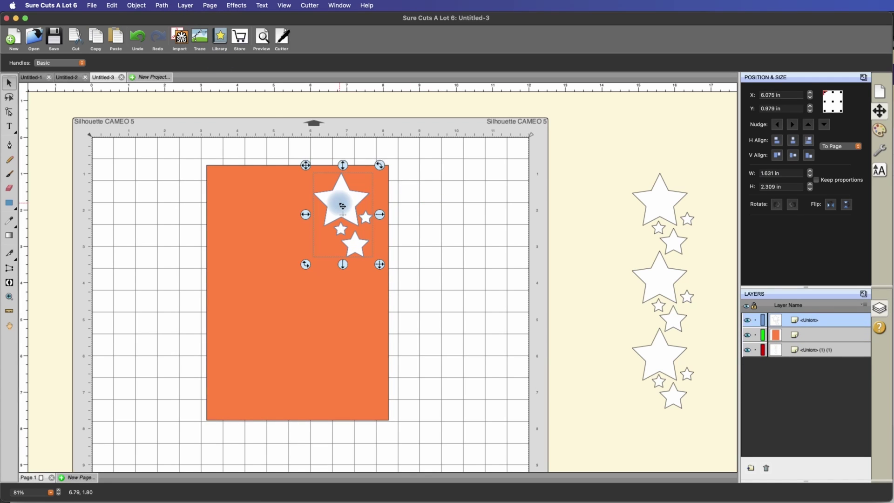
pyautogui.press('super+z')
pyautogui.click(358, 200)
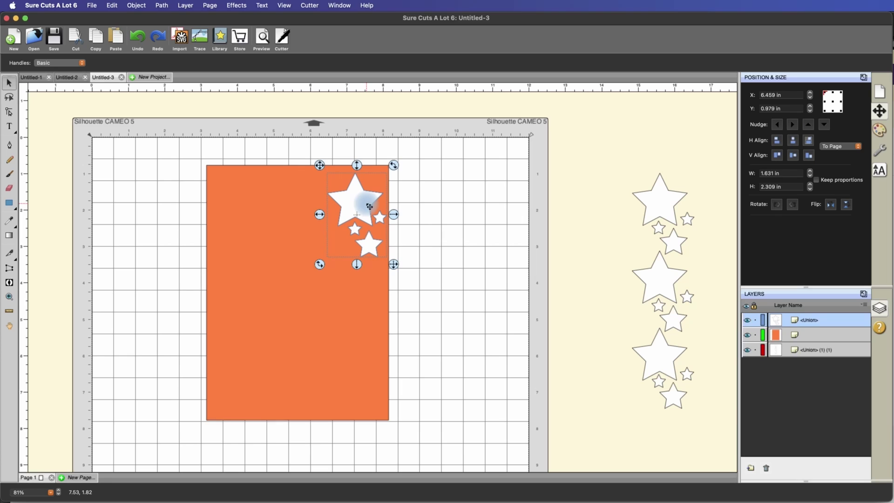
# Step: Copy and paste the united star cluster, and place the copy directly below the original at about Y 3.28 in
pyautogui.click(112, 5)
pyautogui.click(122, 57)
pyautogui.click(112, 6)
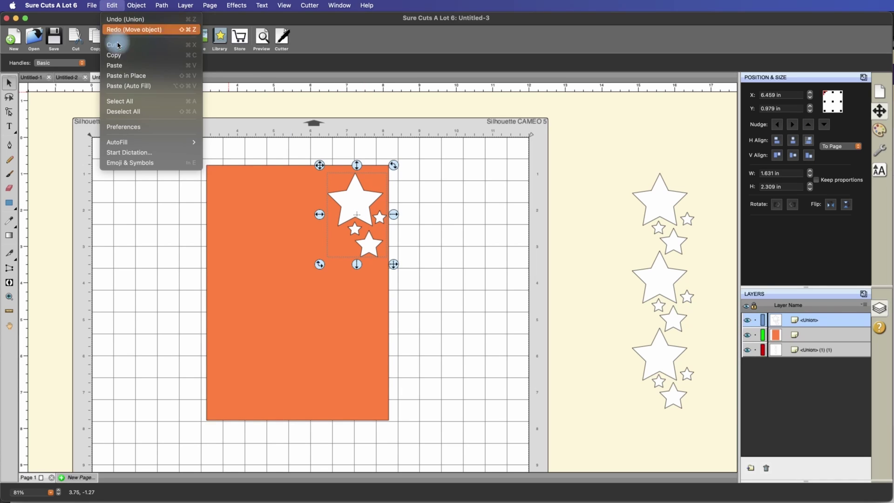
pyautogui.click(117, 65)
pyautogui.moveTo(365, 215); pyautogui.dragTo(359, 285)
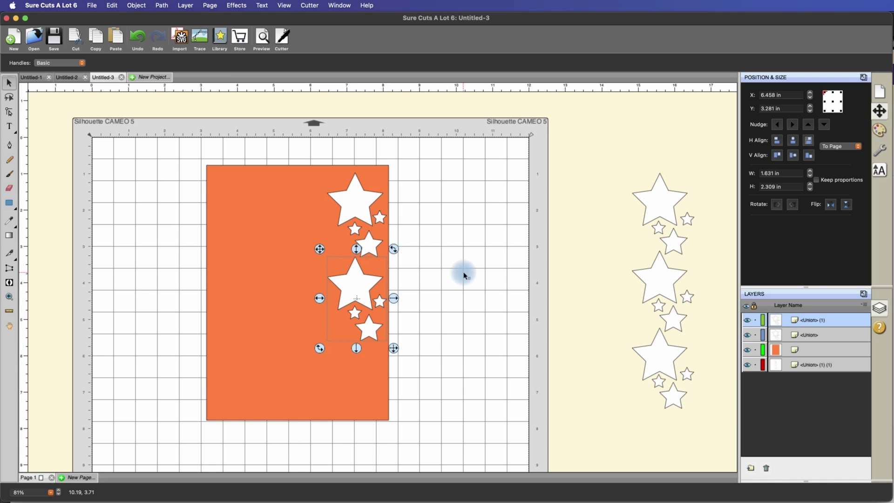
# Step: Shift both star clusters slightly right so their left edges line up at about X 6.5 in
pyautogui.moveTo(361, 290); pyautogui.dragTo(367, 288)
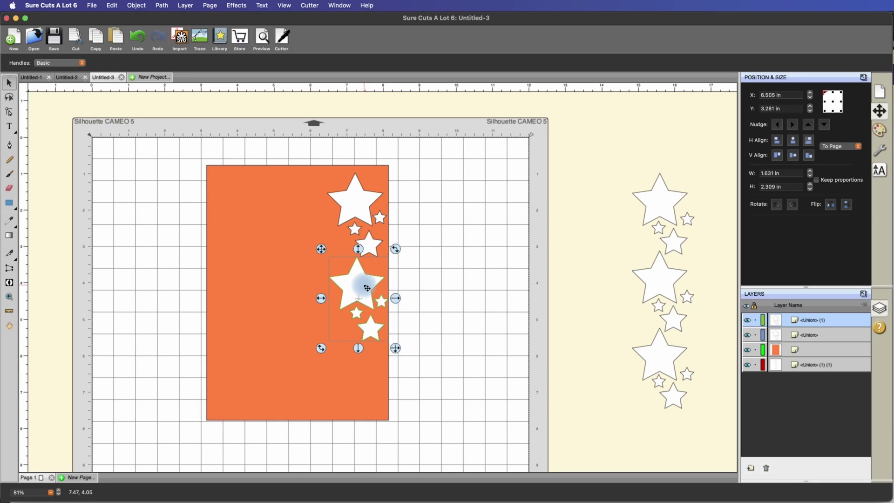
pyautogui.click(369, 203)
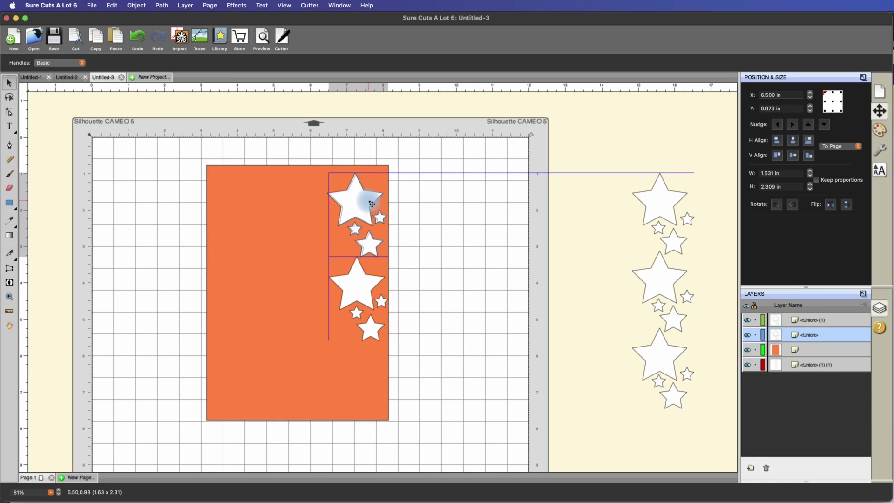
pyautogui.moveTo(373, 203); pyautogui.dragTo(373, 203)
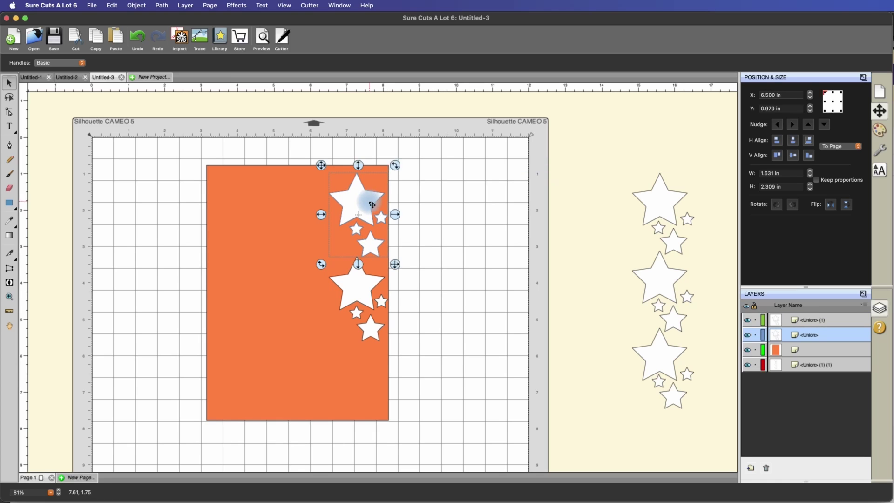
pyautogui.click(454, 242)
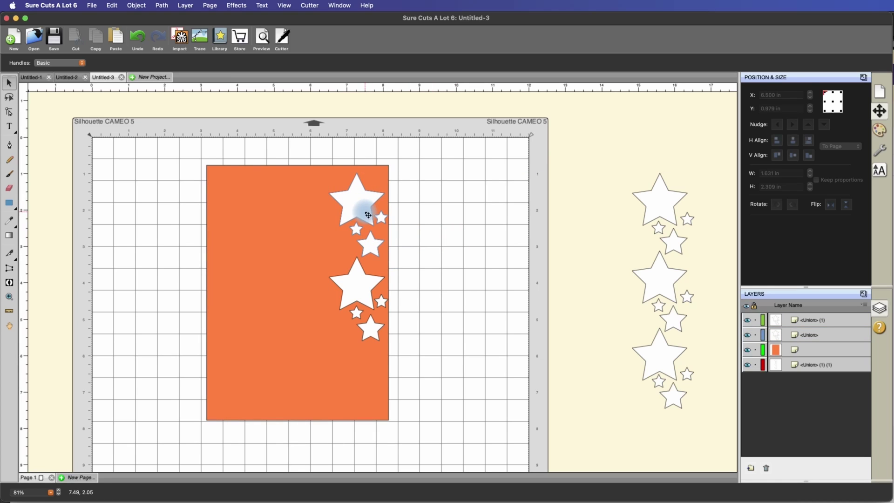
# Step: Paste a third star cluster and place it at the rectangle's lower edge, aligned with the others at X 6.5 in, Y 5.45 in
pyautogui.click(361, 286)
pyautogui.click(111, 5)
pyautogui.click(129, 65)
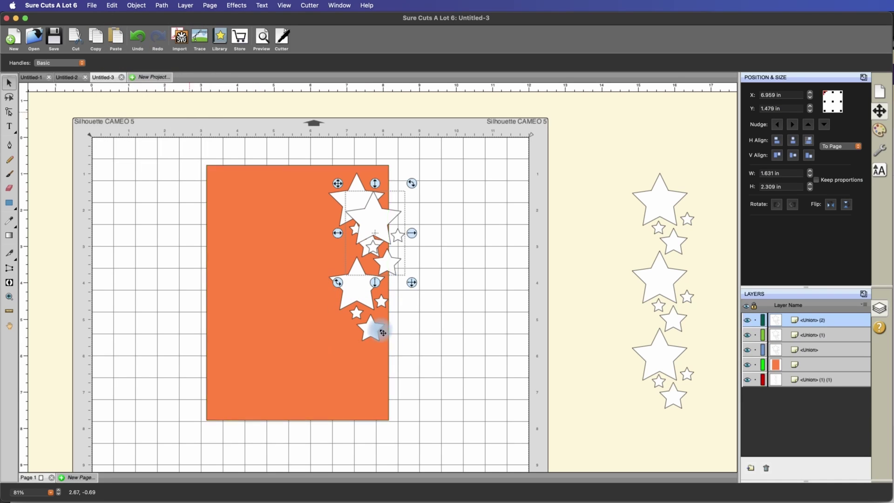
pyautogui.moveTo(379, 235); pyautogui.dragTo(362, 370)
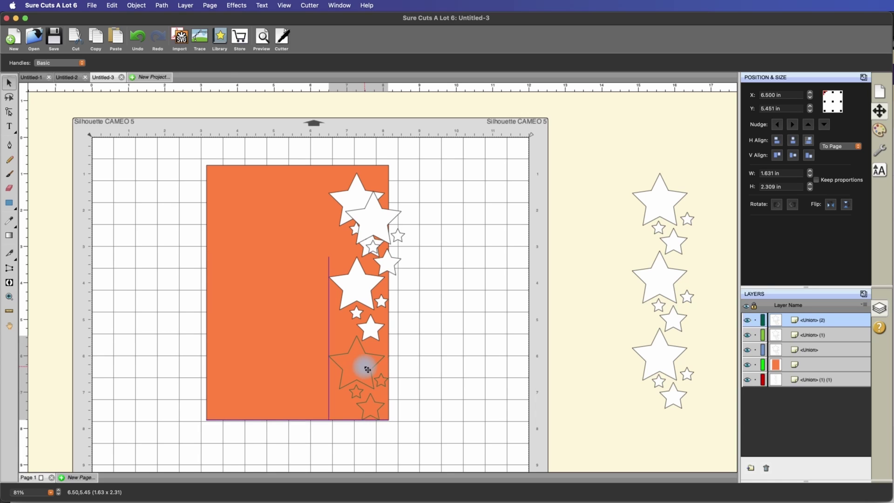
pyautogui.moveTo(367, 369); pyautogui.dragTo(368, 370)
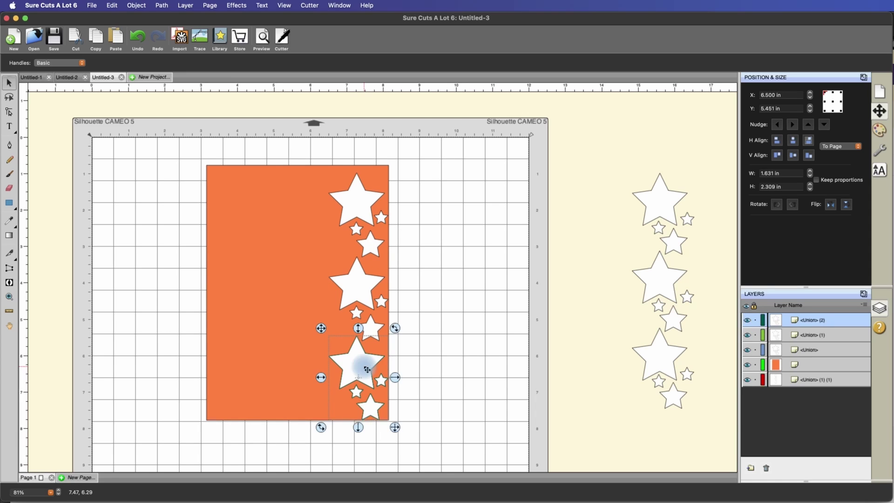
pyautogui.click(502, 356)
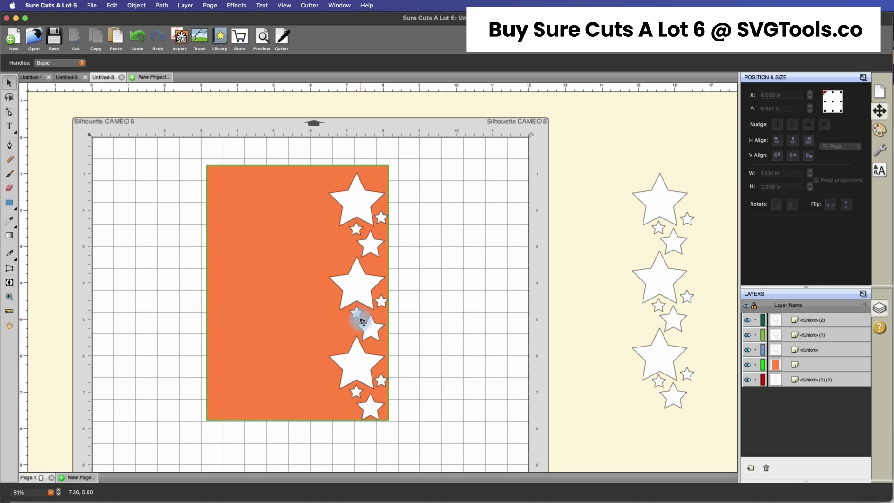
pyautogui.click(814, 322)
pyautogui.keyDown('shift'); pyautogui.click(814, 335); pyautogui.keyUp('shift')
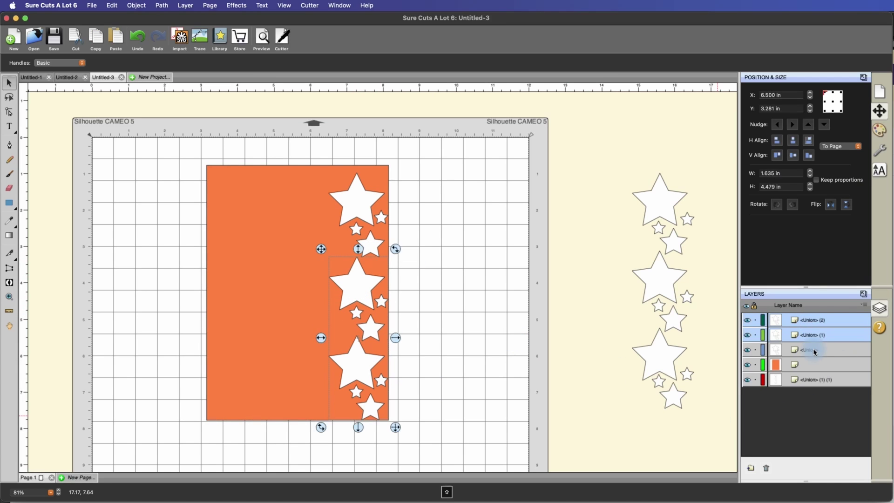
pyautogui.keyDown('shift'); pyautogui.click(814, 351); pyautogui.keyUp('shift')
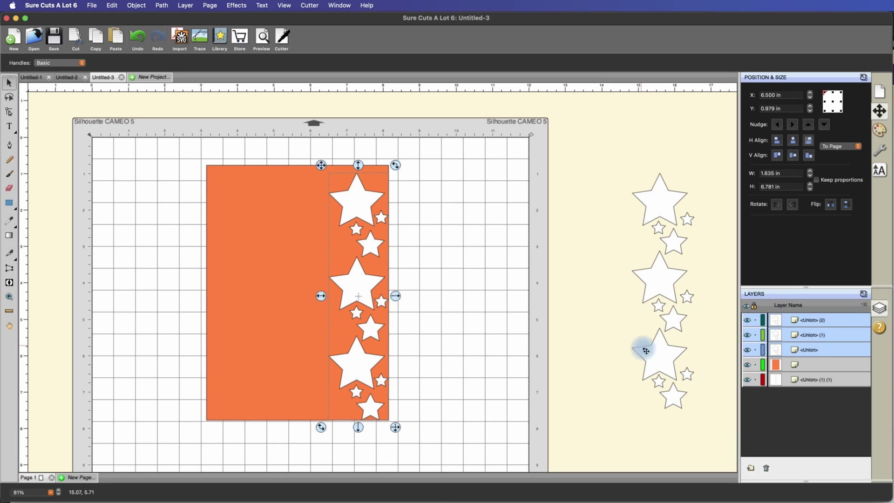
pyautogui.click(815, 403)
# Step: Combine the three star clusters into one column with Union, and move the column left to about X 5.93 in
pyautogui.click(814, 321)
pyautogui.keyDown('shift'); pyautogui.click(813, 335); pyautogui.keyUp('shift')
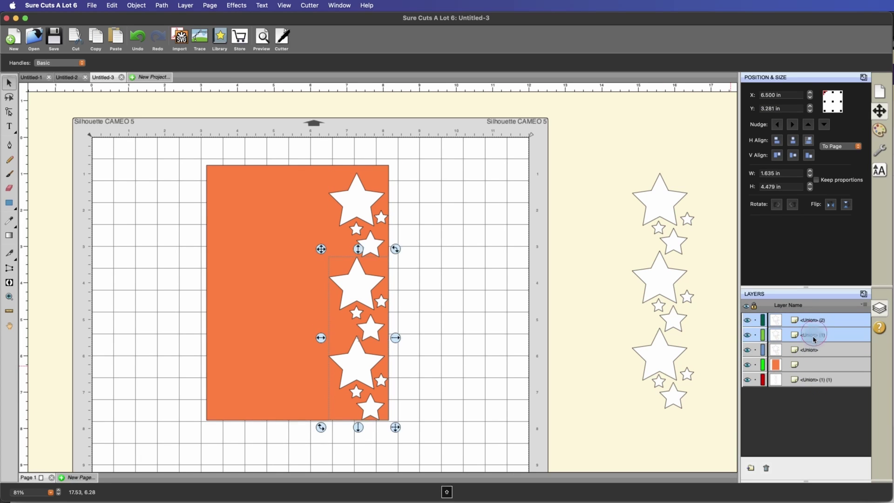
pyautogui.keyDown('shift'); pyautogui.click(803, 350); pyautogui.keyUp('shift')
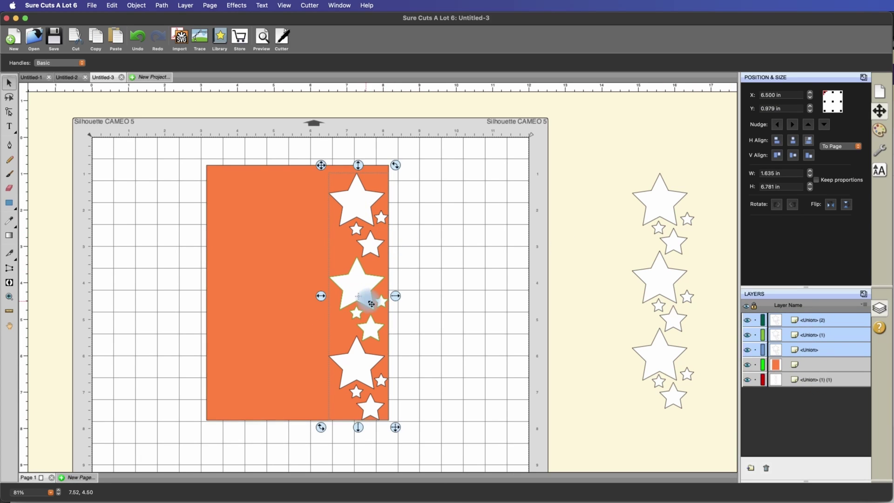
pyautogui.click(138, 5)
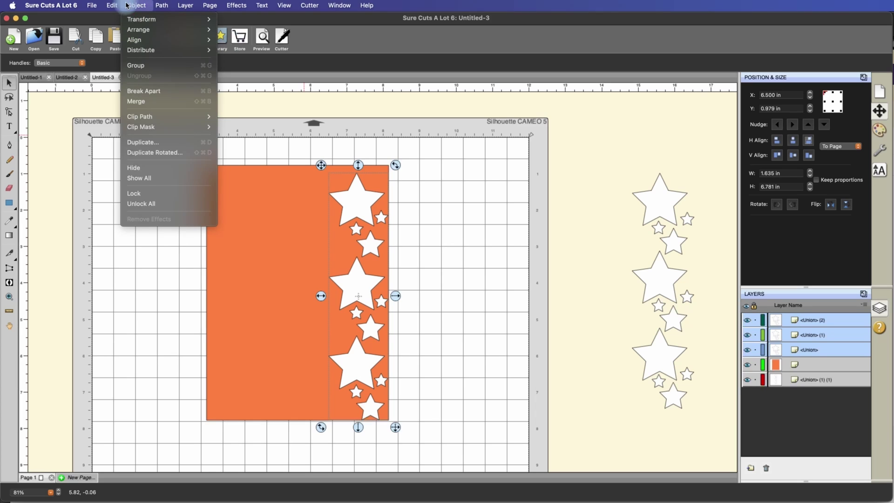
pyautogui.click(165, 19)
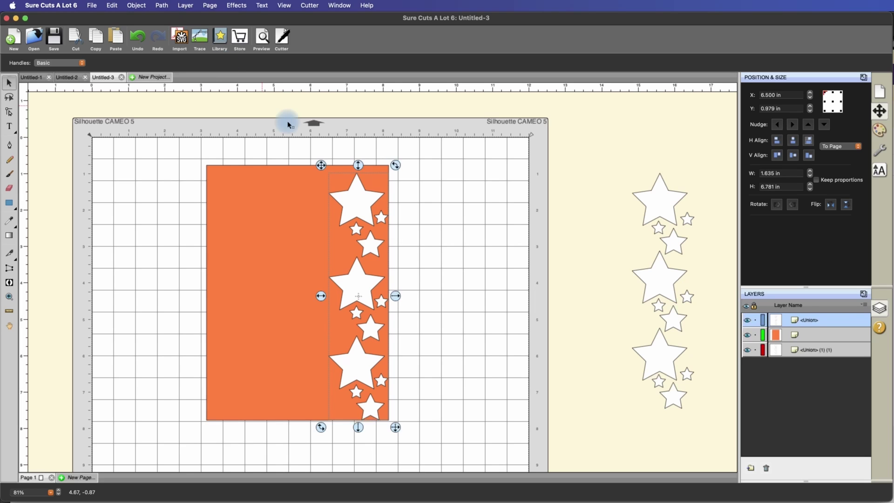
pyautogui.moveTo(359, 212); pyautogui.dragTo(335, 200)
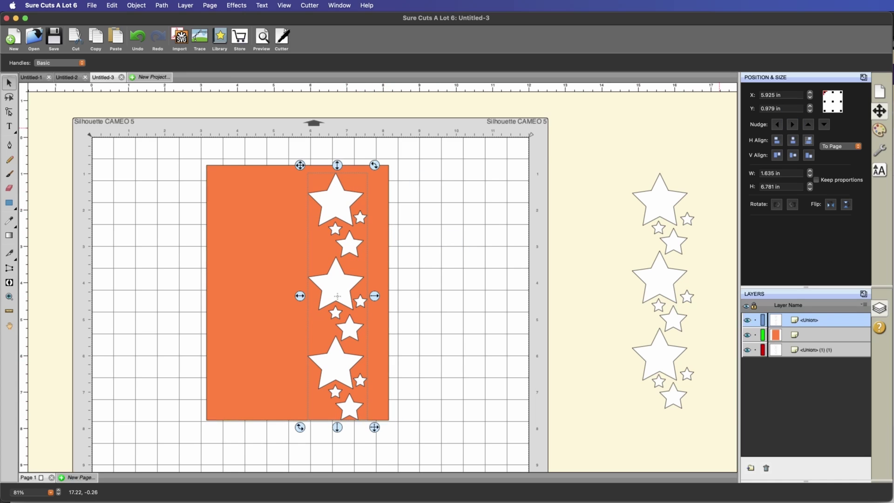
# Step: Resize the united star column proportionally to a height of 6.5 in, and move it right to about X 6.28 in
pyautogui.click(775, 187)
pyautogui.moveTo(775, 186); pyautogui.dragTo(754, 187)
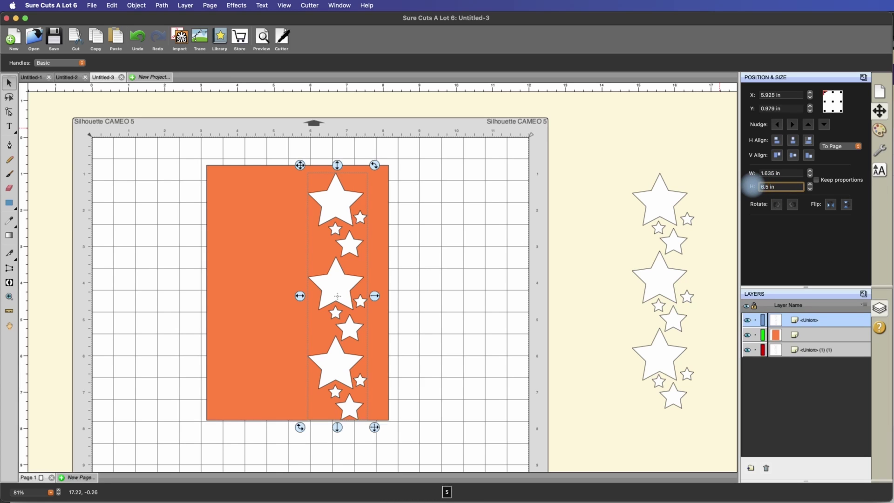
pyautogui.click(816, 179)
pyautogui.click(785, 187)
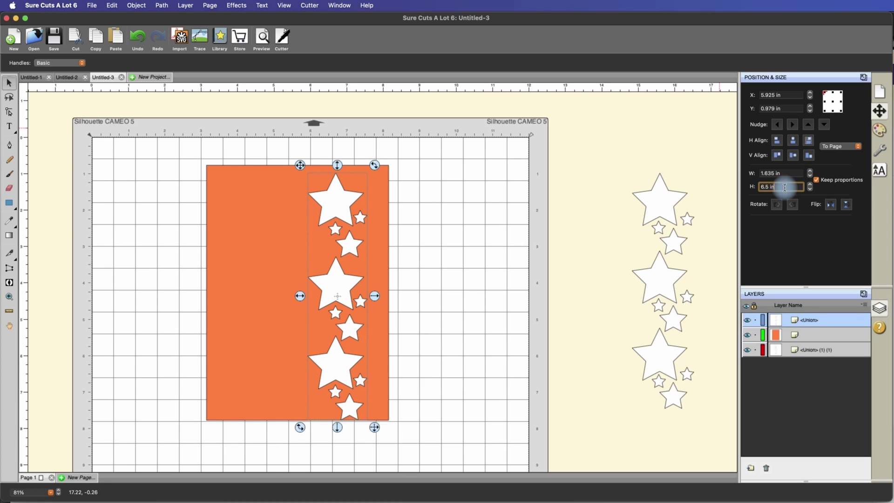
pyautogui.press('Return')
pyautogui.moveTo(345, 205); pyautogui.dragTo(357, 207)
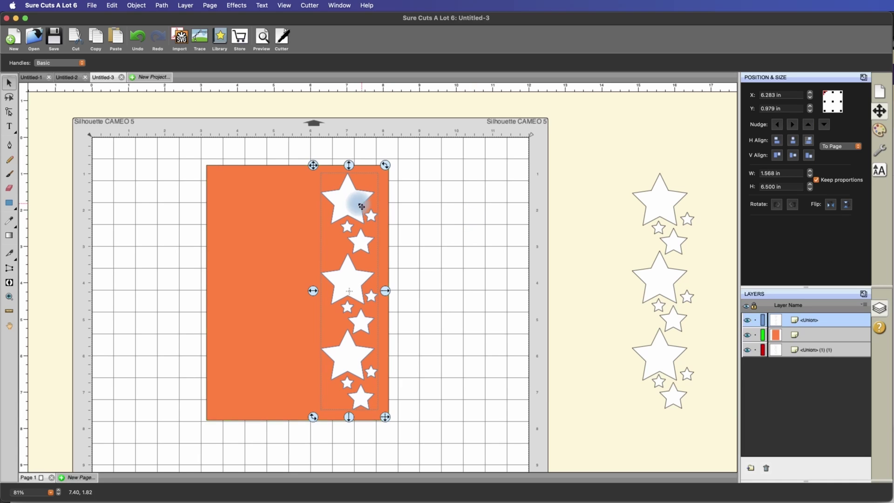
# Step: Rename the united star column's layer as Main Star Cutouts
pyautogui.click(111, 5)
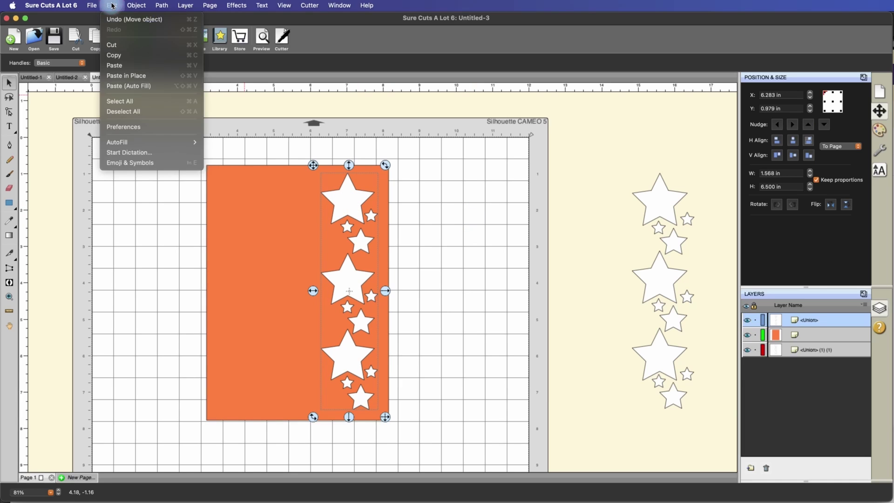
pyautogui.click(107, 52)
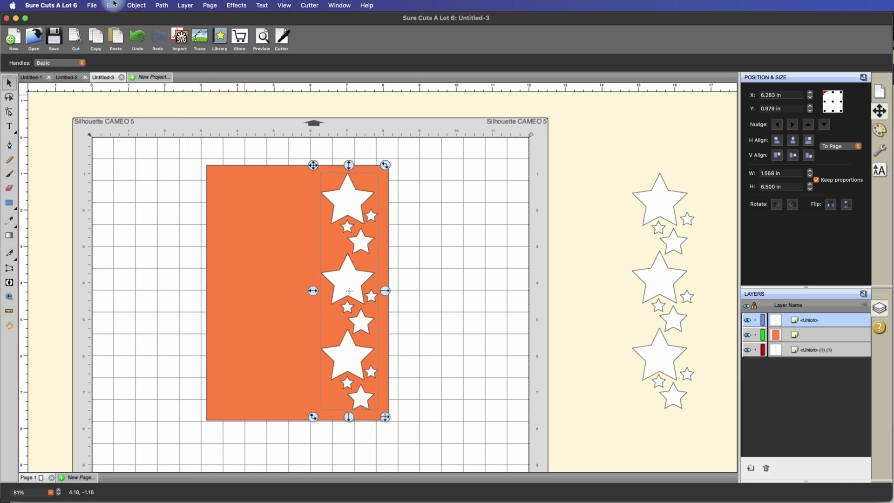
pyautogui.click(113, 3)
pyautogui.click(106, 3)
pyautogui.doubleClick(809, 320)
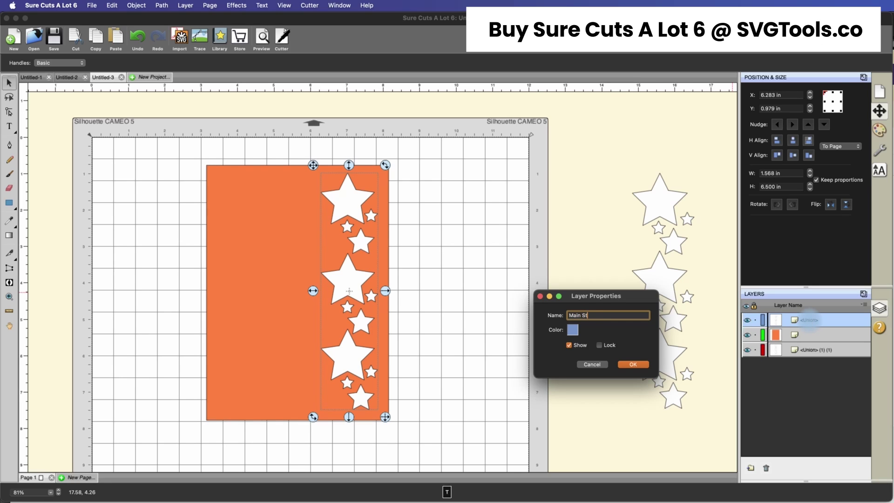
pyautogui.write('r Cutouts')
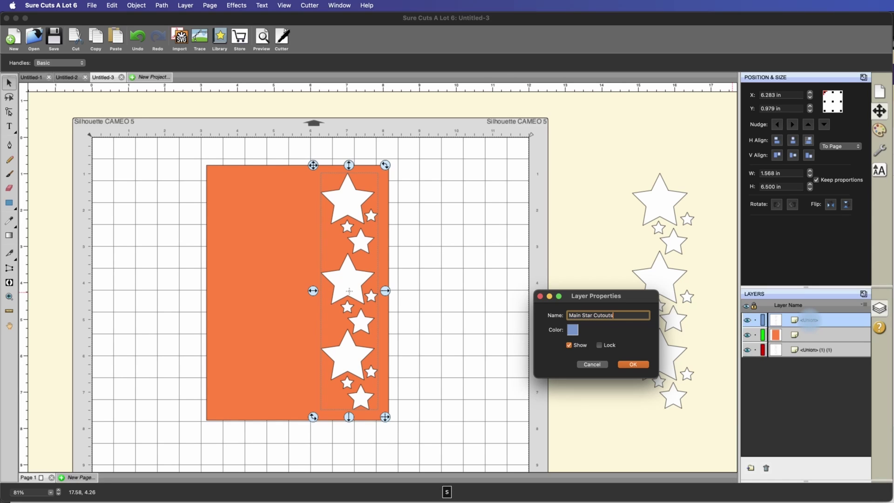
pyautogui.click(633, 364)
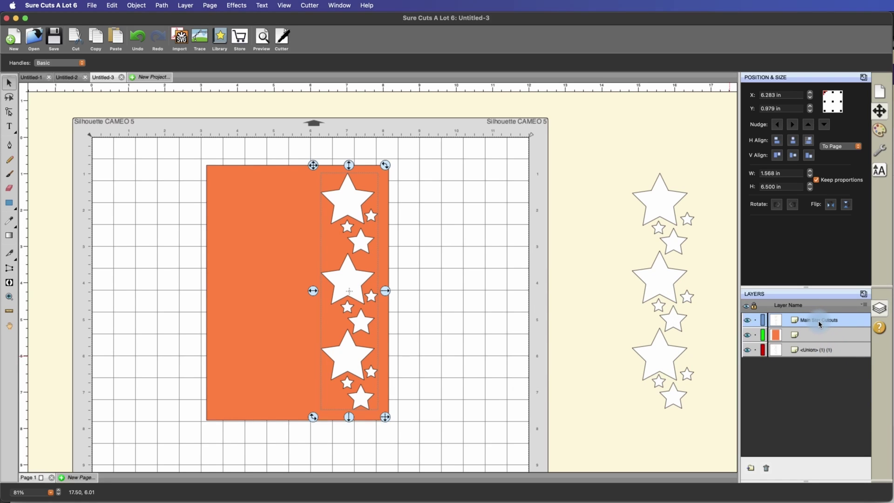
# Step: Copy the star column and paste the duplicate in place over the original
pyautogui.click(113, 5)
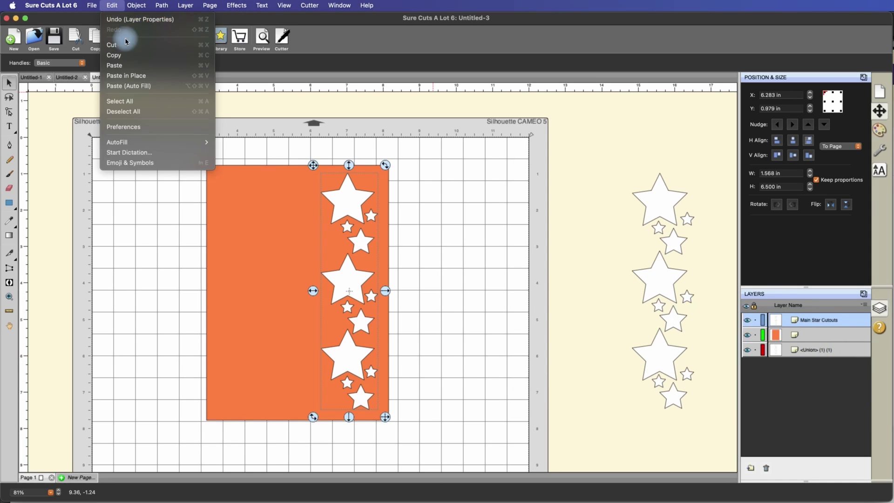
pyautogui.click(113, 55)
pyautogui.click(116, 6)
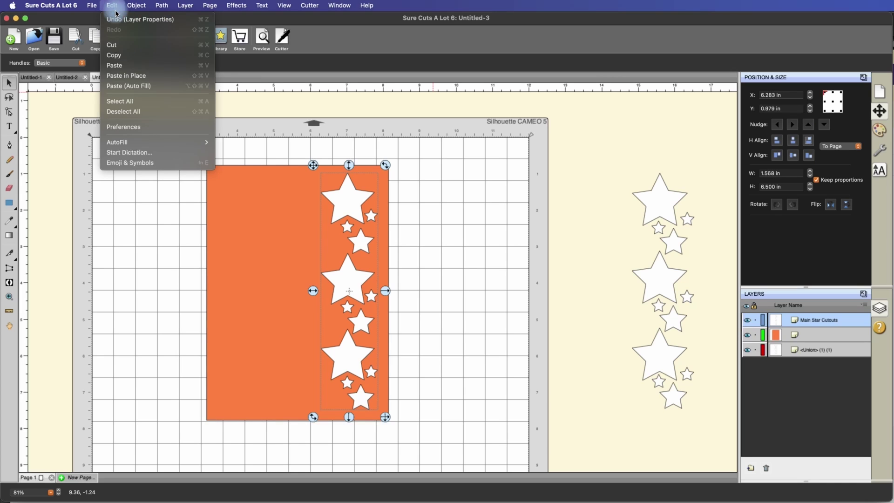
pyautogui.click(131, 78)
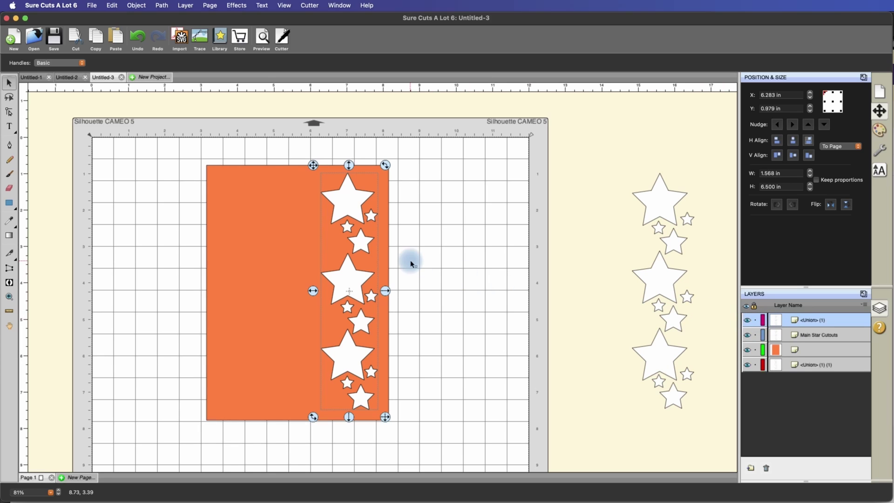
# Step: Rename the pasted duplicate's layer as Offset
pyautogui.click(749, 321)
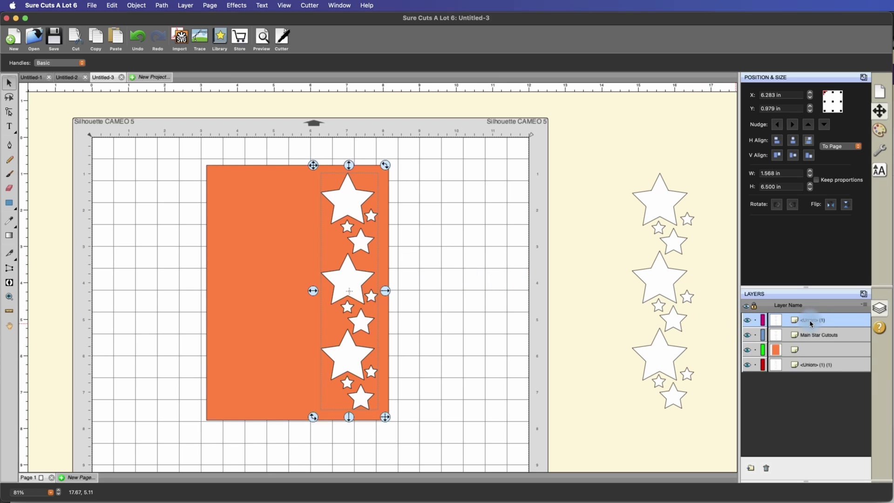
pyautogui.doubleClick(809, 320)
pyautogui.write('O')
pyautogui.click(633, 364)
pyautogui.click(811, 322)
pyautogui.click(810, 334)
pyautogui.click(812, 321)
pyautogui.click(810, 334)
pyautogui.click(811, 321)
pyautogui.click(810, 334)
# Step: Apply a rounded path offset of 0.15 in to the star column on the Offset layer
pyautogui.click(807, 322)
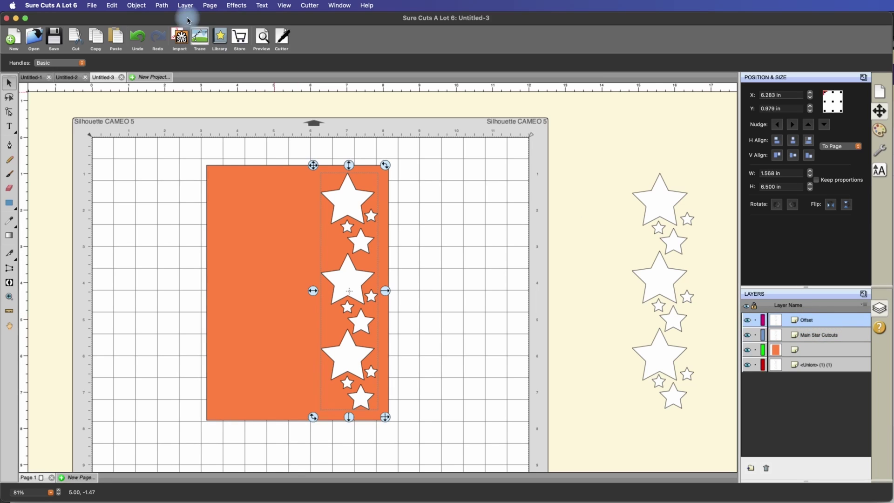
pyautogui.click(143, 7)
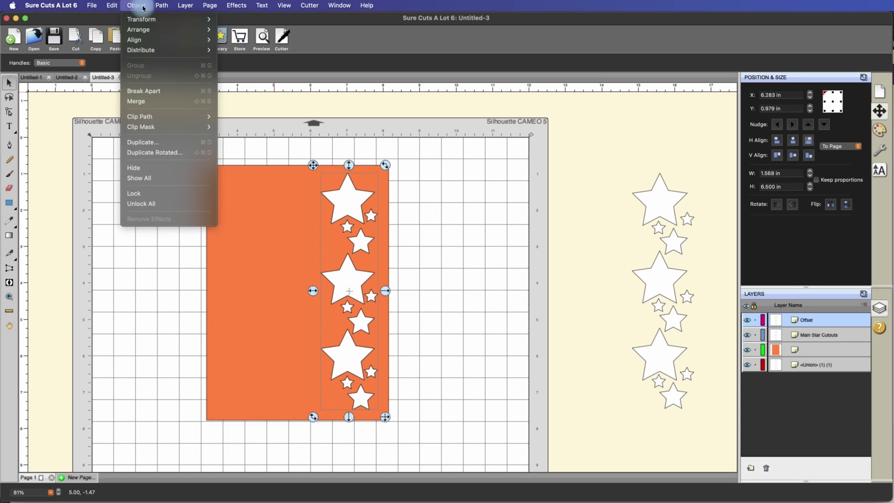
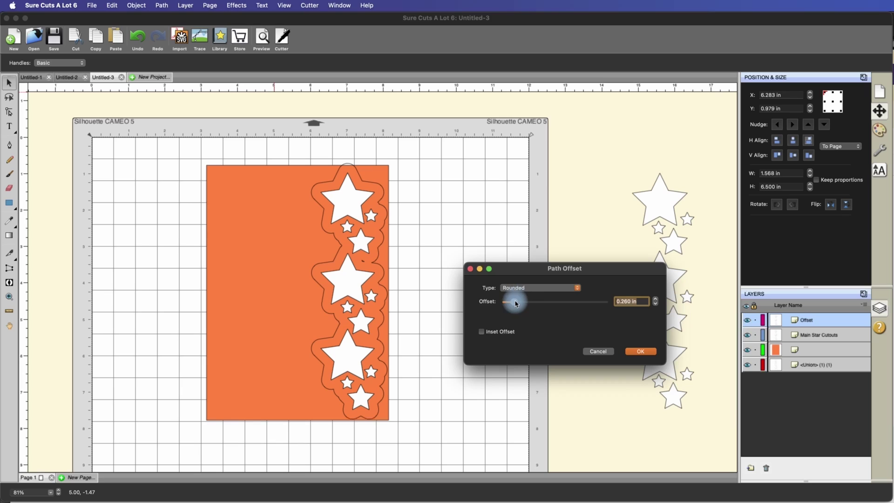
pyautogui.click(657, 302)
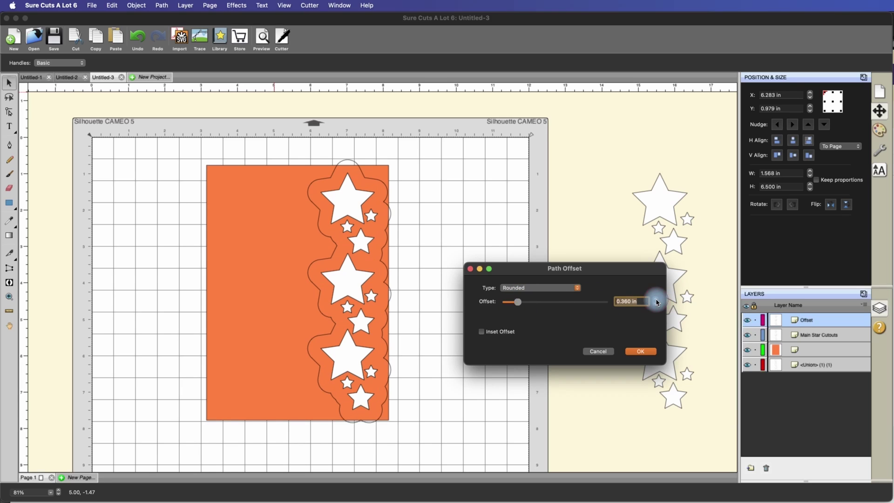
pyautogui.click(656, 306)
pyautogui.click(656, 307)
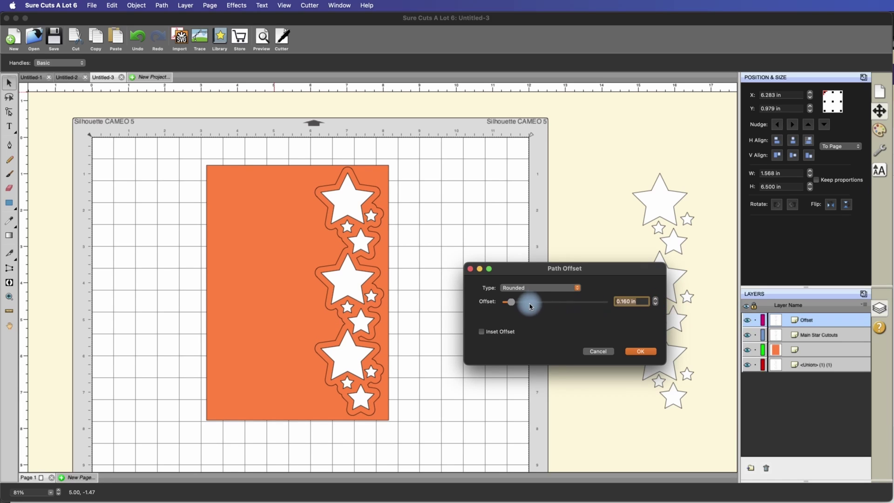
pyautogui.moveTo(514, 305); pyautogui.dragTo(512, 302)
pyautogui.doubleClick(631, 301)
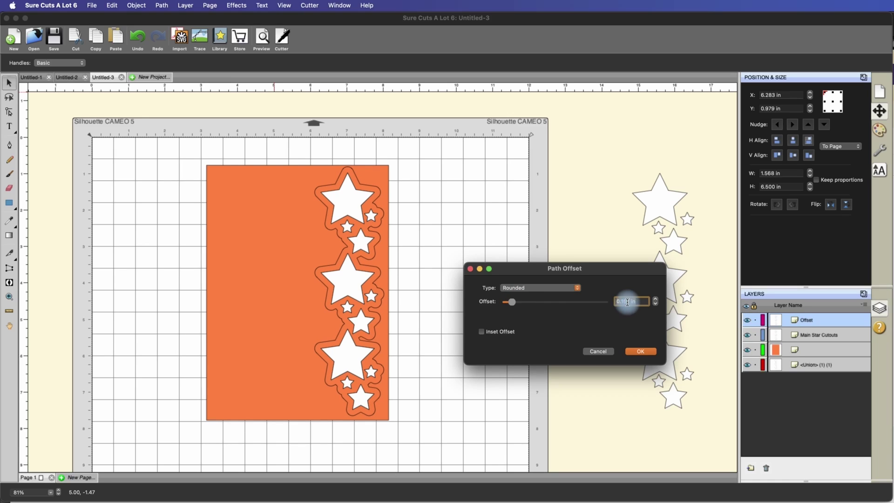
pyautogui.press('BackSpace')
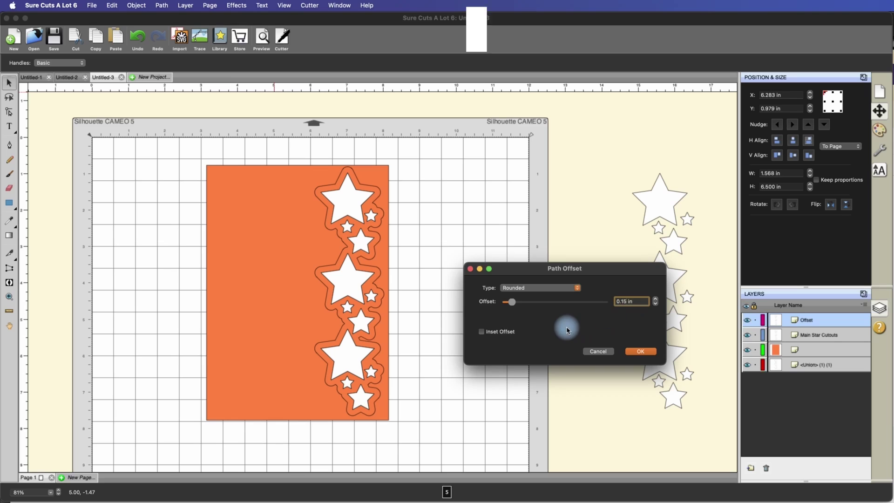
pyautogui.press('Return')
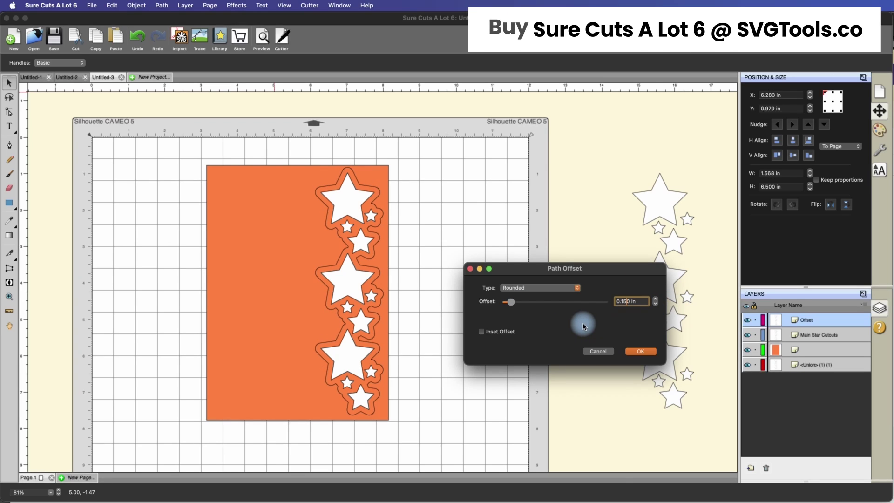
pyautogui.click(640, 351)
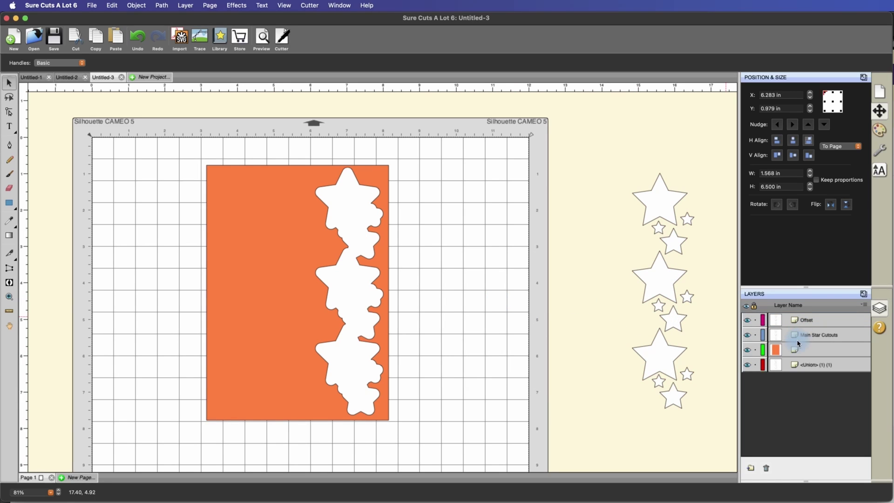
# Step: Move the Main Star Cutouts layer above the Offset layer
pyautogui.click(814, 335)
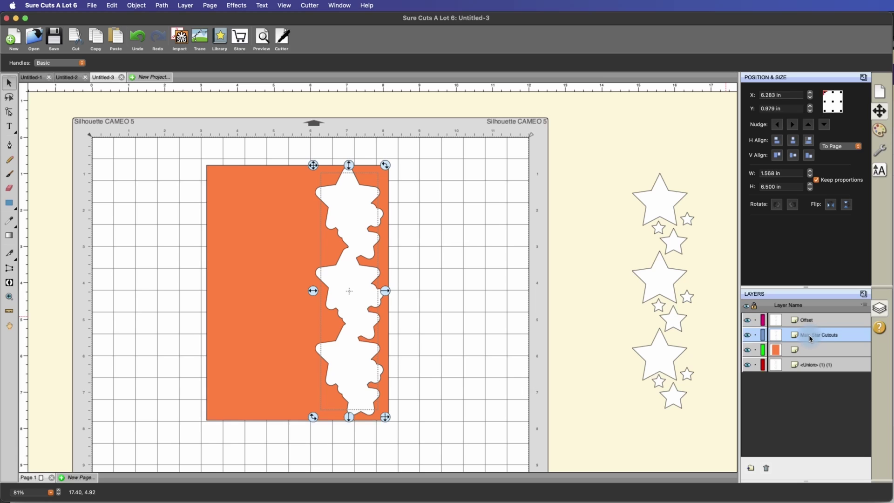
pyautogui.moveTo(810, 334); pyautogui.dragTo(811, 314)
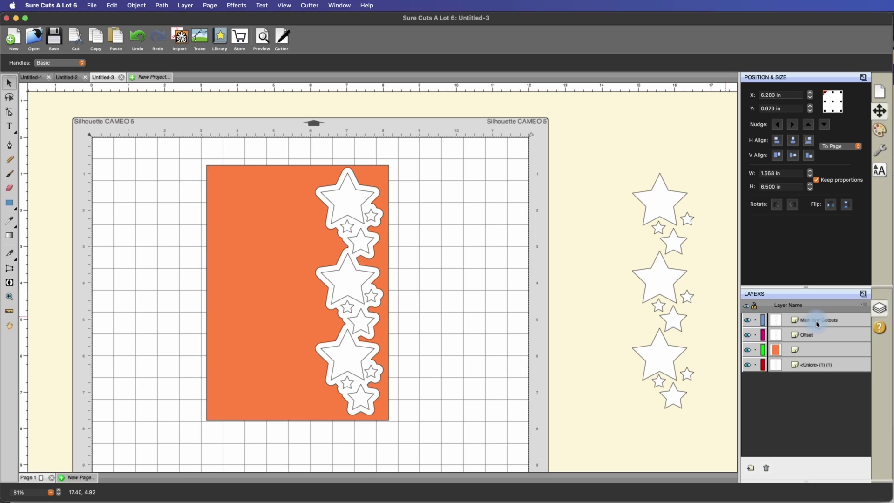
# Step: Resize the Main Star Cutouts and Offset layers together to a height of 7 in, and place them at about X 6.21 in, Y 0.77 in
pyautogui.click(819, 320)
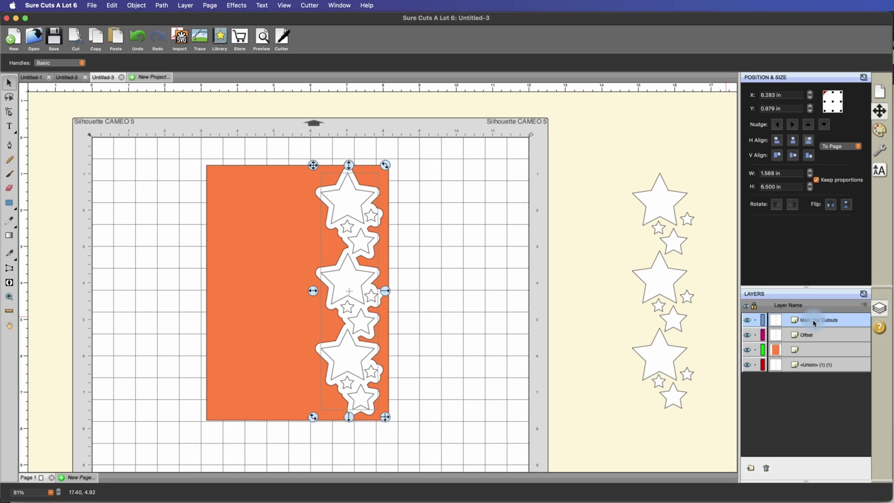
pyautogui.keyDown('shift'); pyautogui.click(814, 336); pyautogui.keyUp('shift')
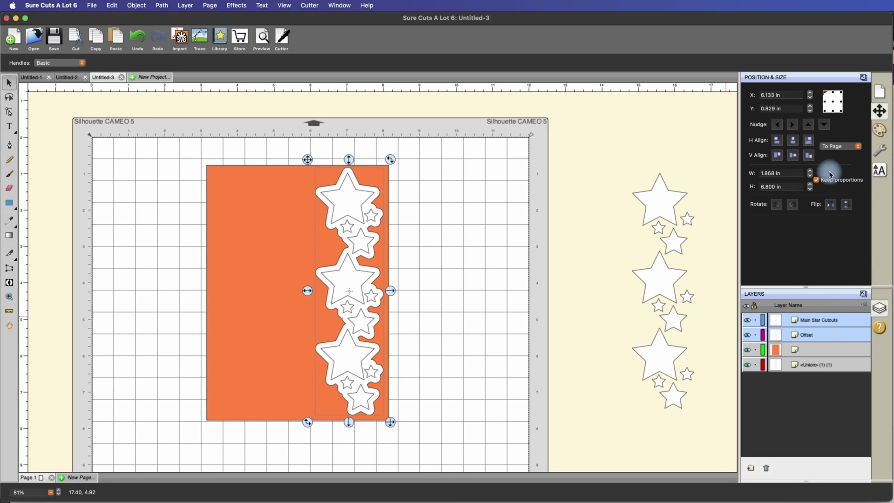
pyautogui.click(775, 187)
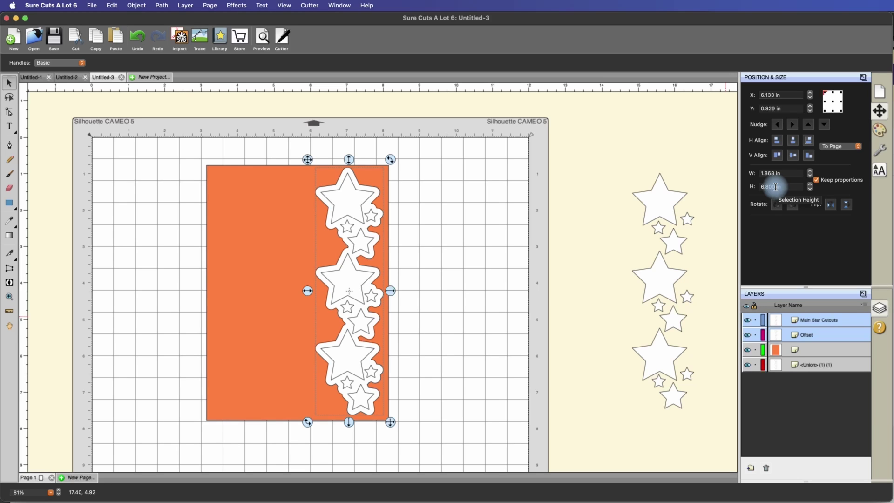
pyautogui.moveTo(775, 186); pyautogui.dragTo(757, 188)
pyautogui.write('7')
pyautogui.press('Return')
pyautogui.moveTo(359, 209); pyautogui.dragTo(357, 212)
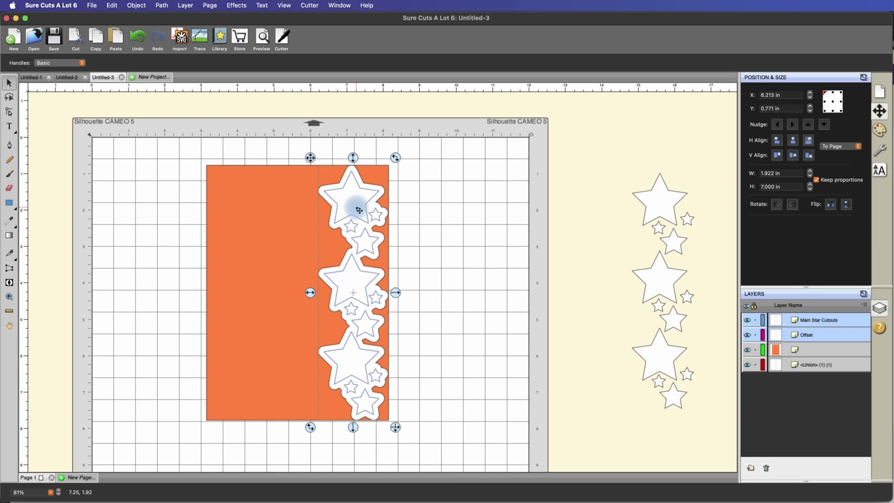
pyautogui.click(358, 210)
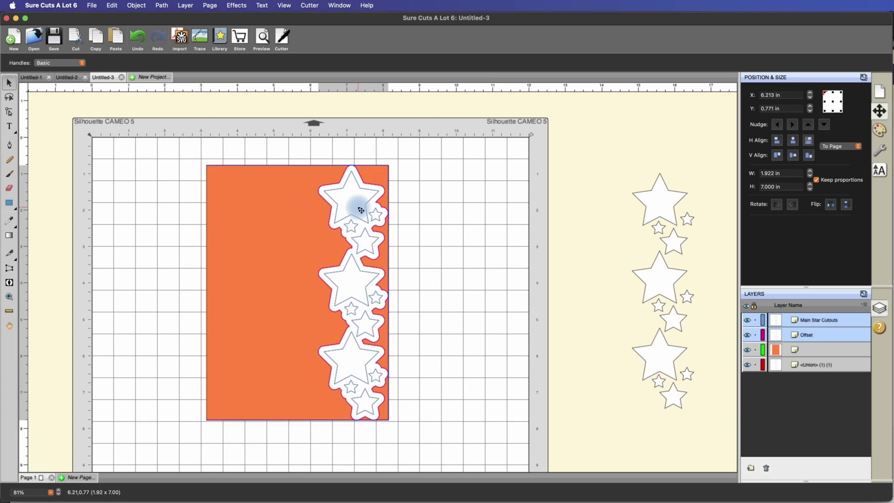
pyautogui.click(434, 213)
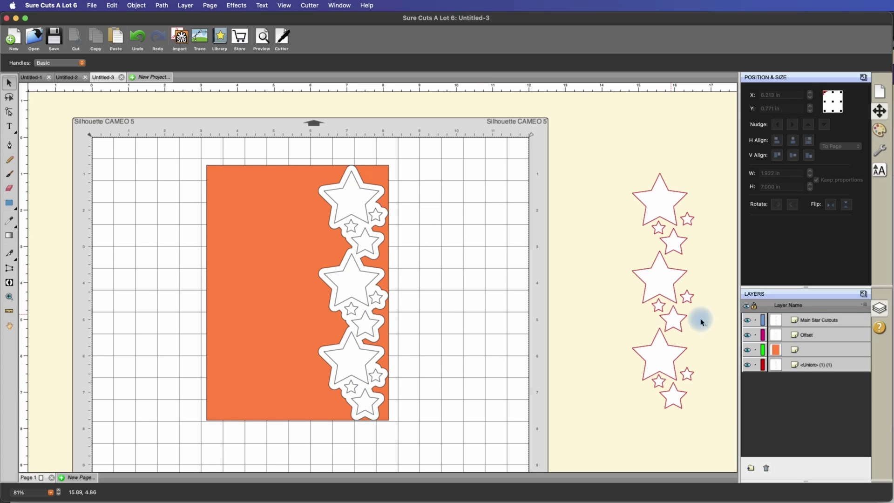
# Step: Lock the Main Star Cutouts and Offset layers, and erase the orange rectangle's strip along the outer right side of the star column
pyautogui.click(754, 321)
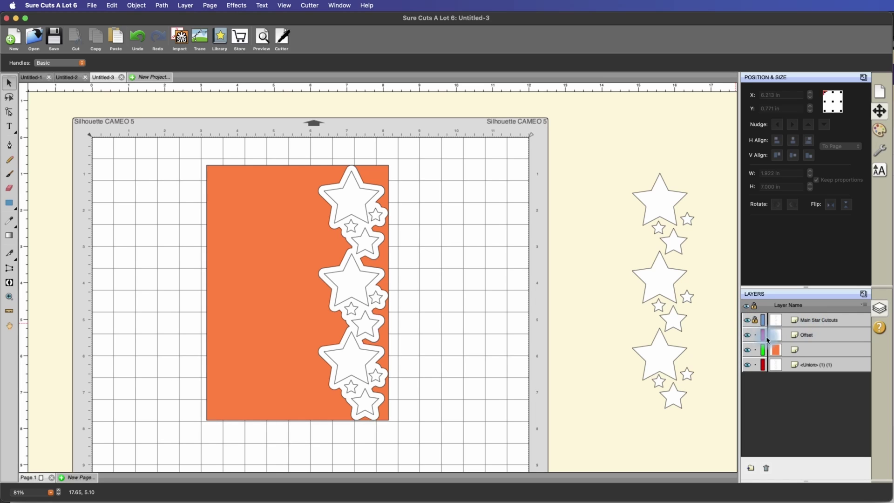
pyautogui.click(755, 336)
pyautogui.click(9, 190)
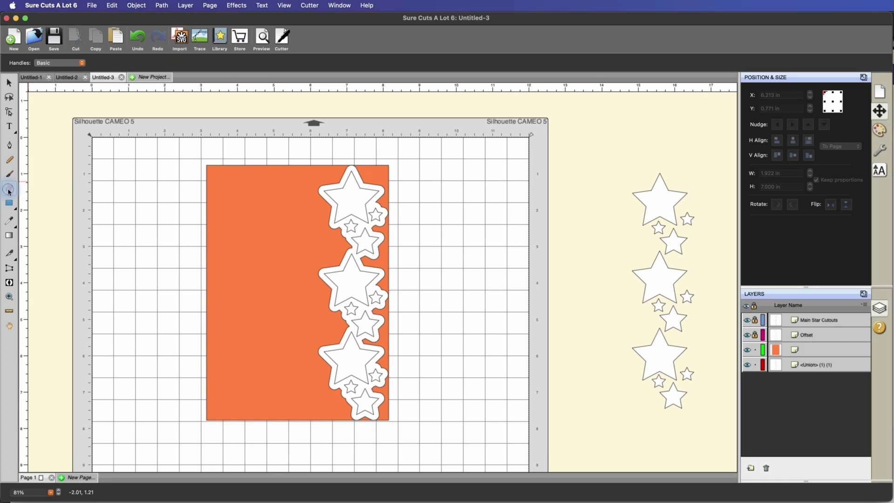
pyautogui.moveTo(377, 180)
pyautogui.mouseDown()
pyautogui.moveTo(383, 384)
pyautogui.moveTo(395, 416)
pyautogui.moveTo(420, 418)
pyautogui.mouseUp()
pyautogui.click(755, 322)
pyautogui.click(820, 320)
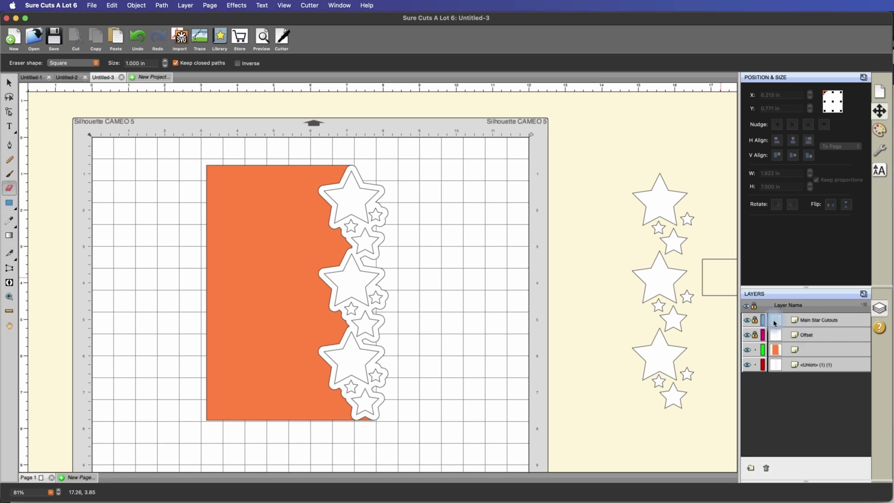
pyautogui.click(398, 199)
pyautogui.click(383, 251)
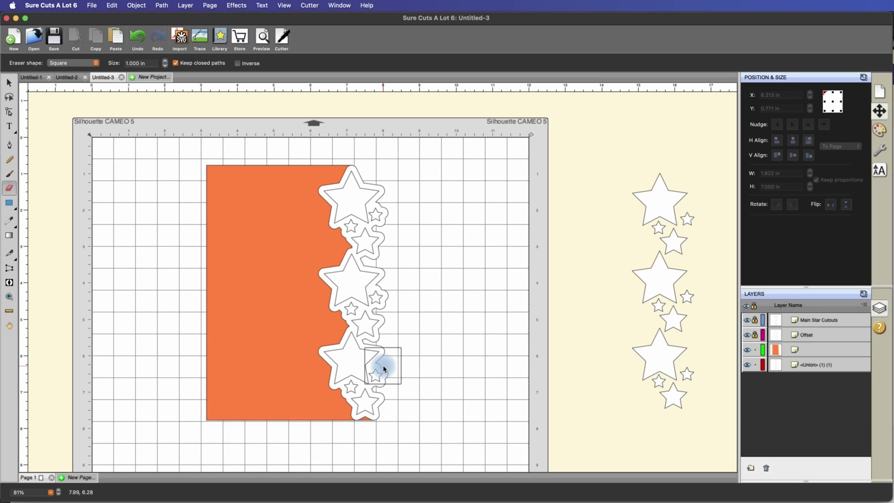
pyautogui.click(639, 313)
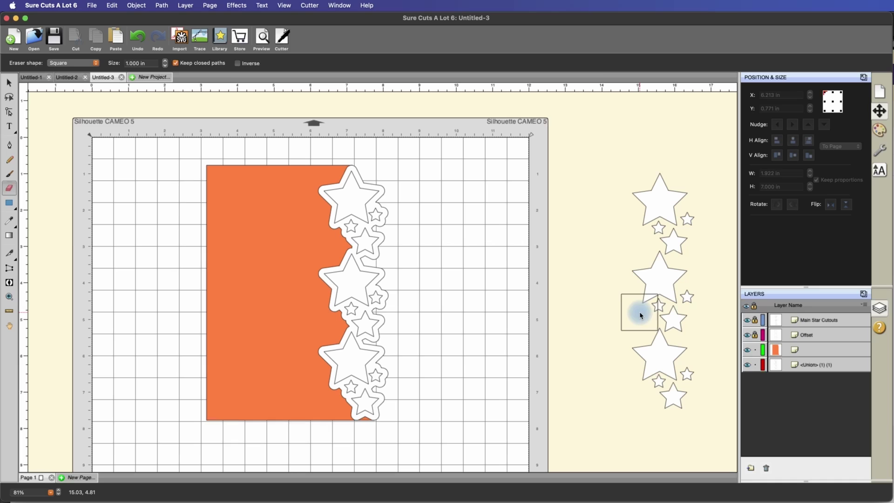
# Step: With the Offset layer unlocked and the Main Star Cutouts layer hidden, unite the offset outline and the orange rectangle into one shape
pyautogui.click(755, 336)
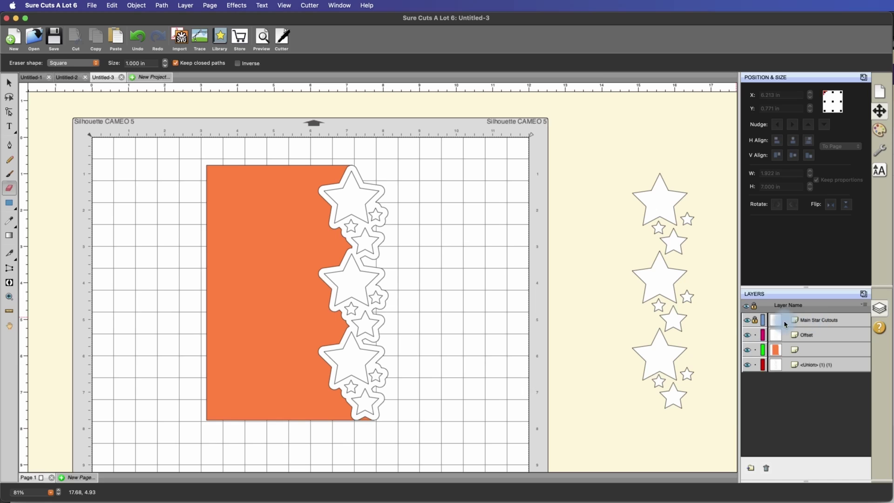
pyautogui.click(747, 320)
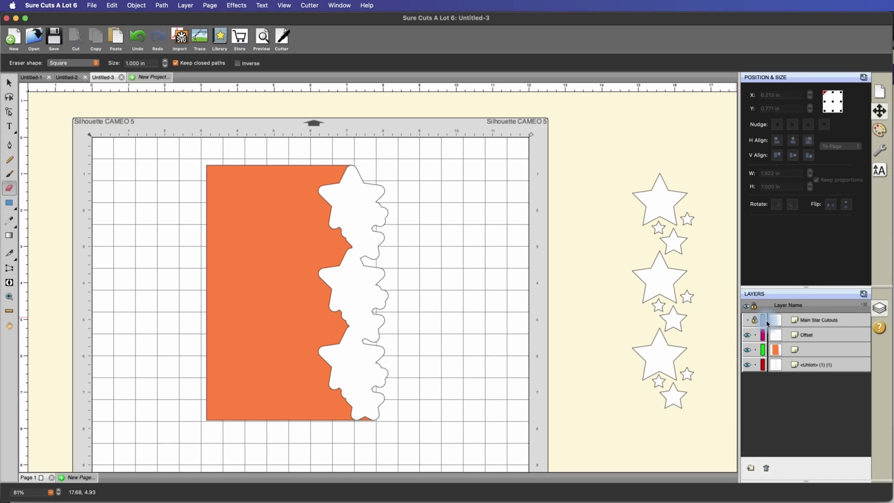
pyautogui.click(9, 86)
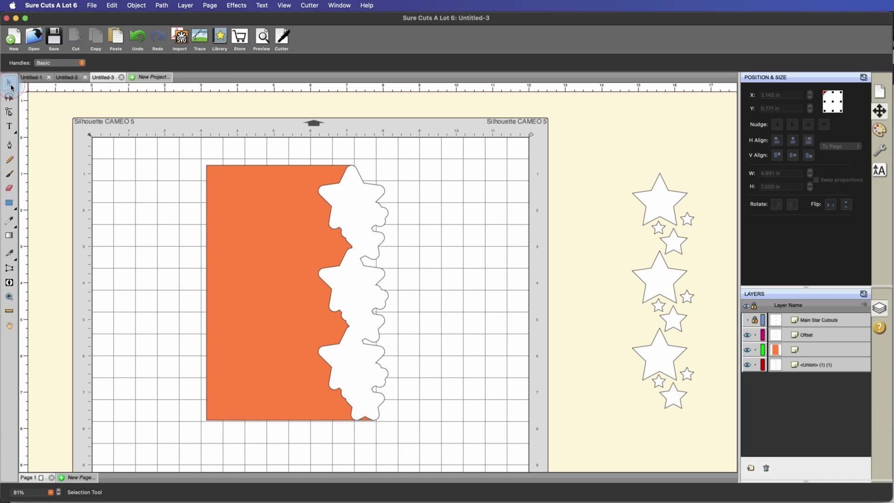
pyautogui.moveTo(180, 152); pyautogui.dragTo(441, 436)
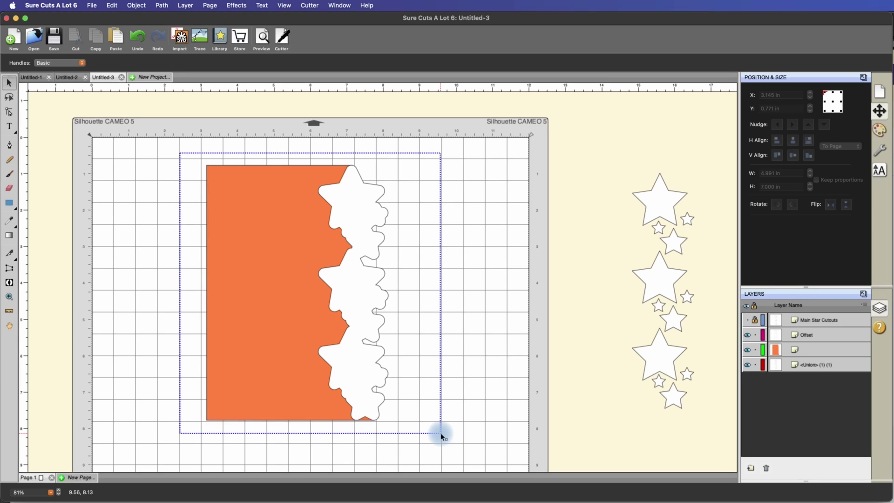
pyautogui.moveTo(441, 436); pyautogui.dragTo(442, 434)
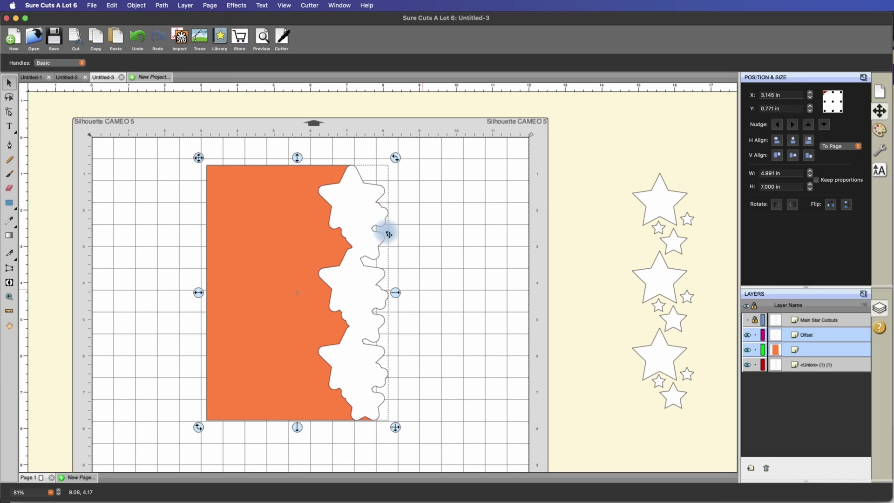
pyautogui.click(162, 5)
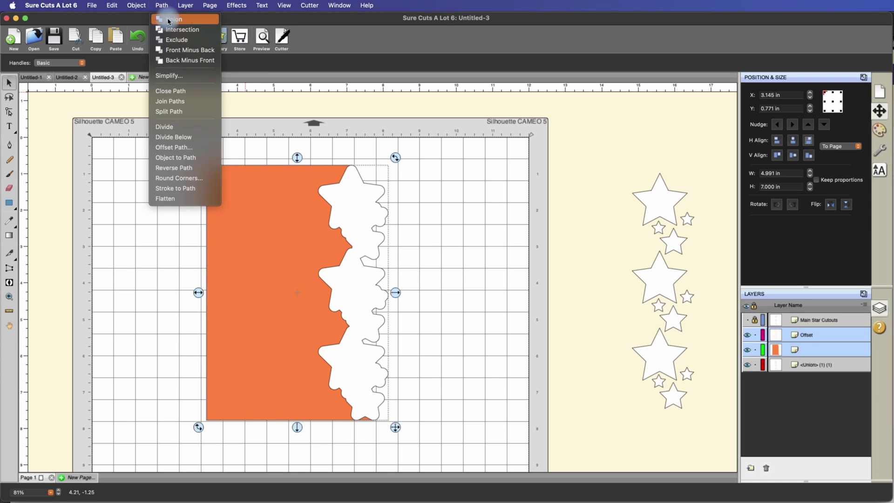
pyautogui.click(169, 20)
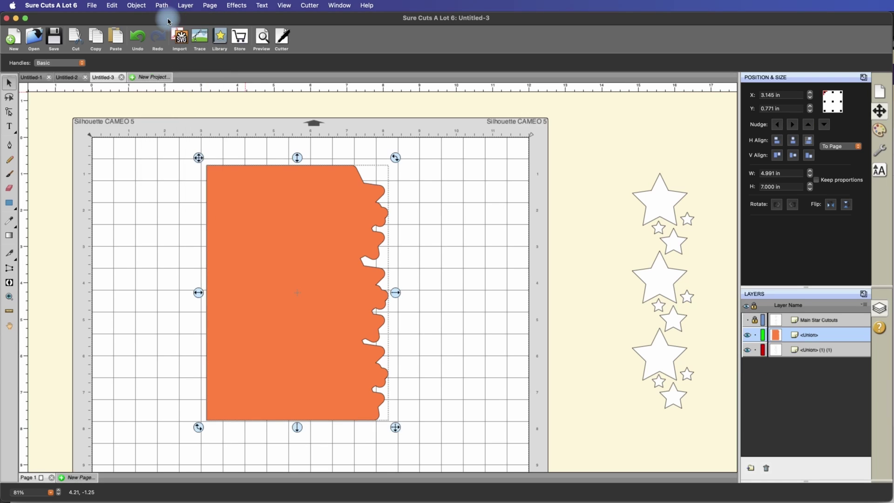
pyautogui.click(461, 181)
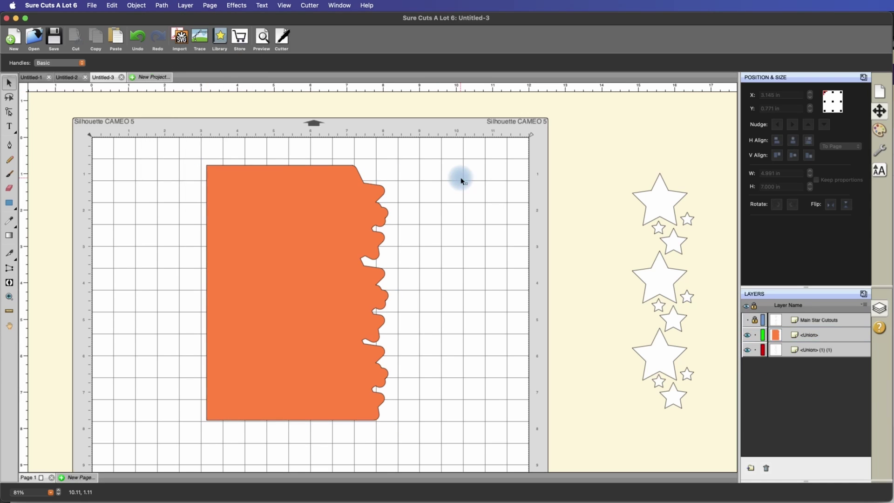
# Step: Show and unlock the Main Star Cutouts layer, and move the stars and orange panel together so the panel sits at about X 5.95 in, Y 0.76 in
pyautogui.click(747, 320)
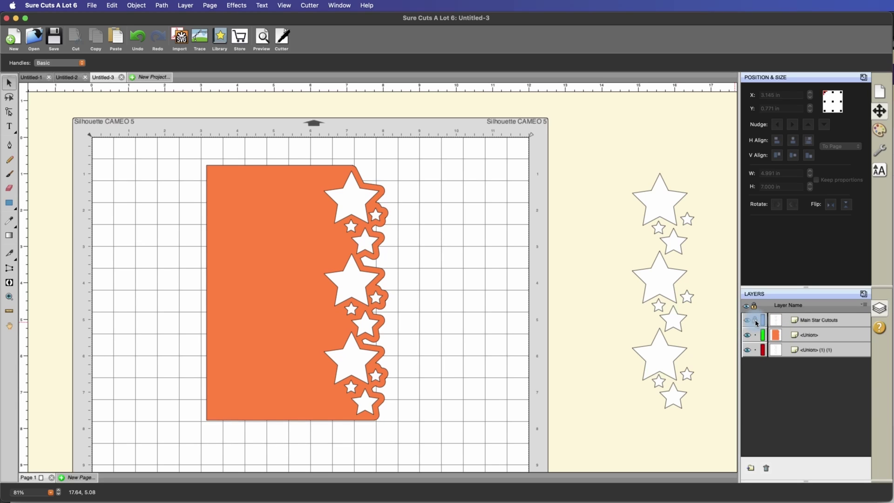
pyautogui.press('super+a')
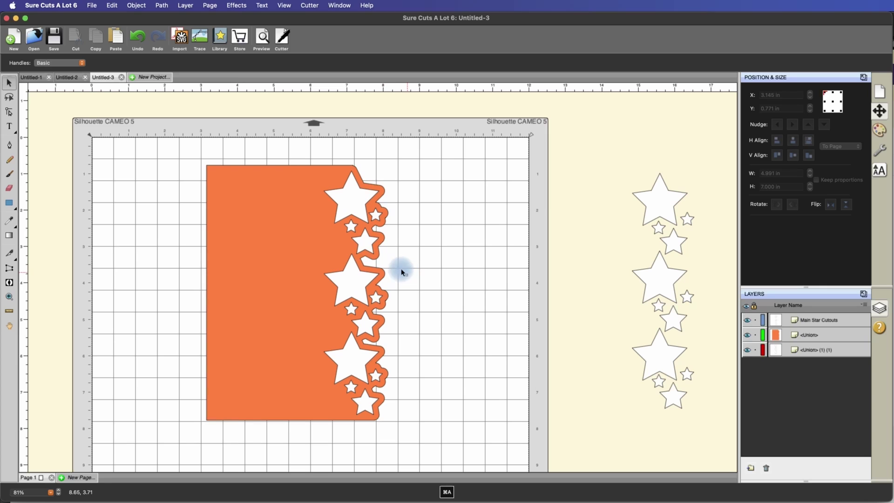
pyautogui.moveTo(177, 124); pyautogui.dragTo(444, 433)
pyautogui.moveTo(311, 305); pyautogui.dragTo(410, 302)
pyautogui.click(563, 251)
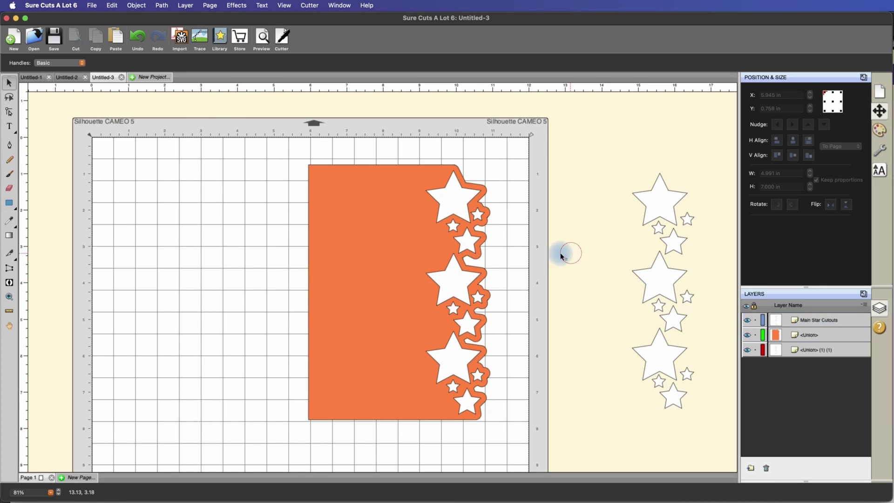
# Step: Rename the orange panel's layer as Card Base
pyautogui.click(402, 241)
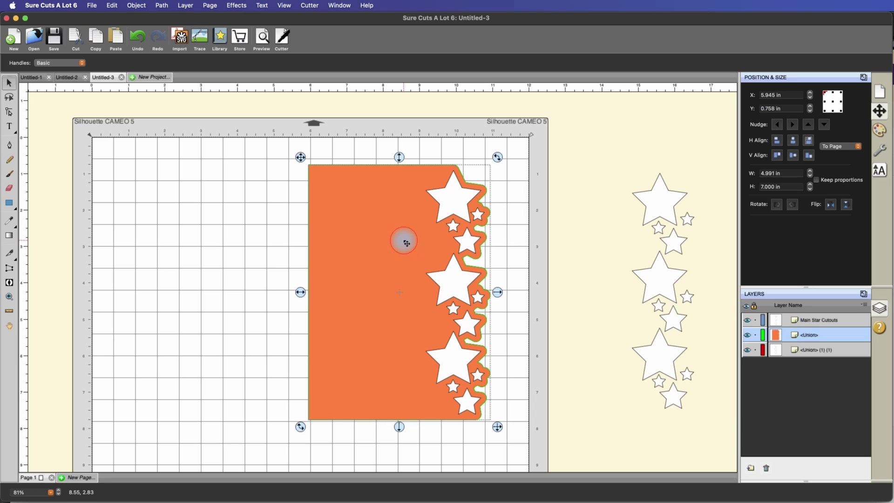
pyautogui.click(534, 232)
pyautogui.click(391, 227)
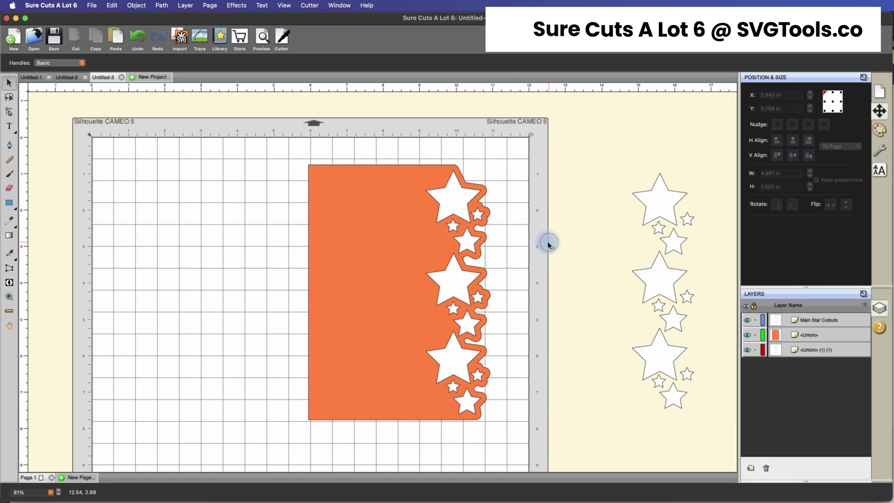
pyautogui.click(375, 234)
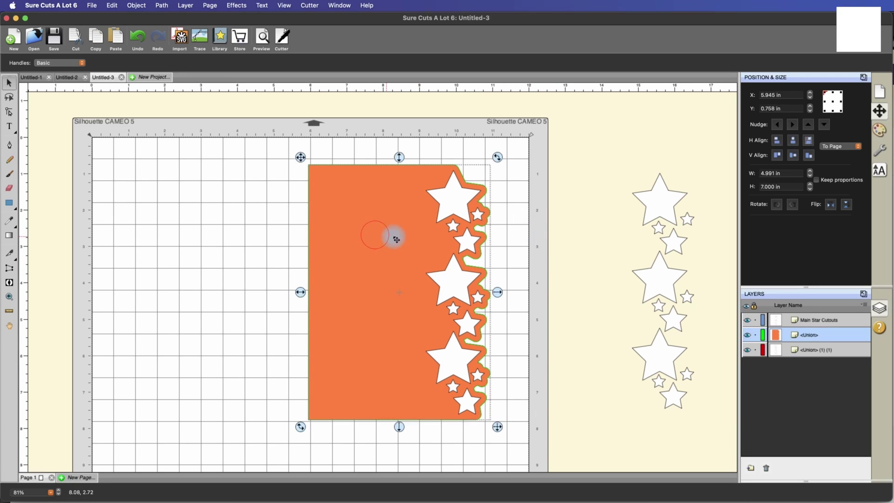
pyautogui.doubleClick(810, 333)
pyautogui.write('Card Base')
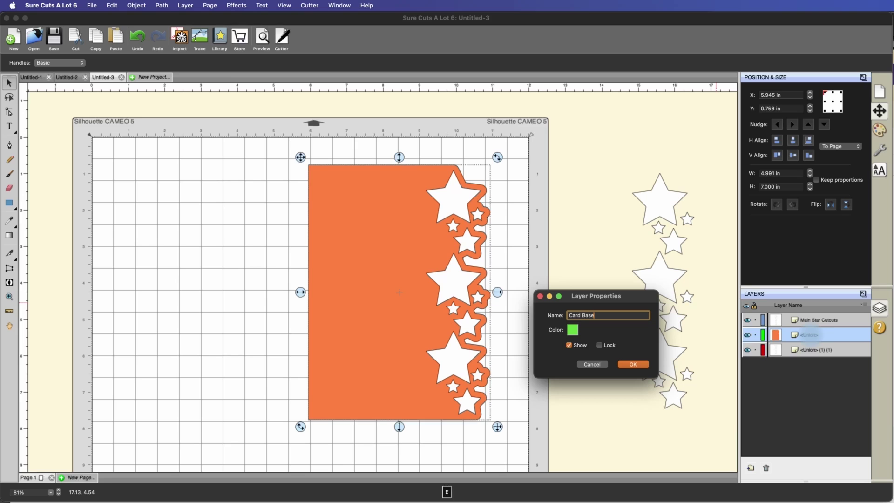
pyautogui.click(632, 364)
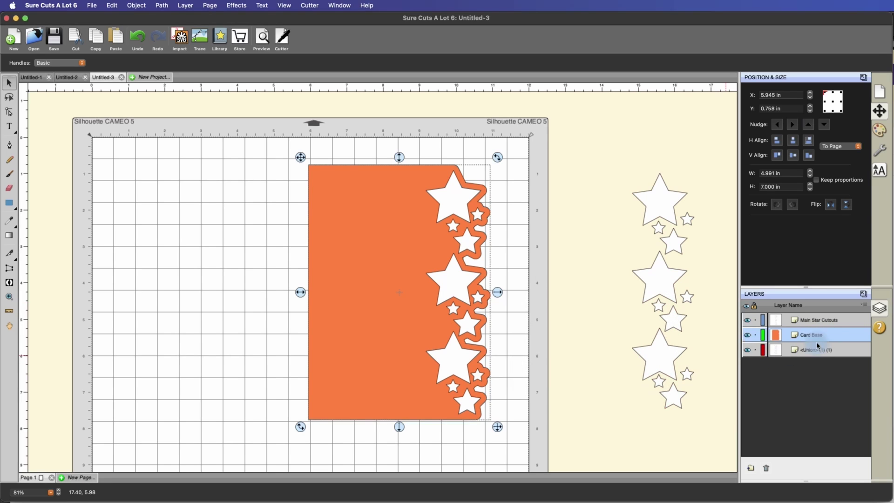
# Step: Copy the Card Base panel and paste a duplicate of it
pyautogui.click(817, 374)
pyautogui.click(812, 336)
pyautogui.click(111, 5)
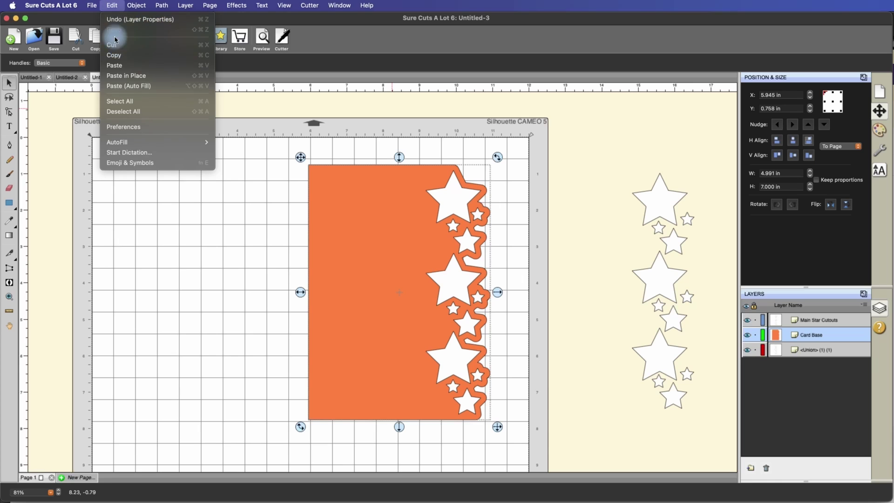
pyautogui.click(112, 5)
pyautogui.click(111, 5)
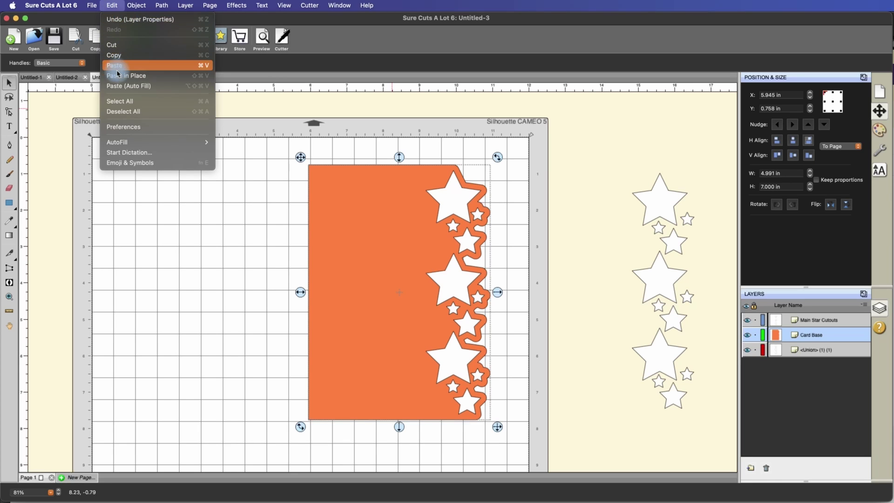
pyautogui.click(115, 66)
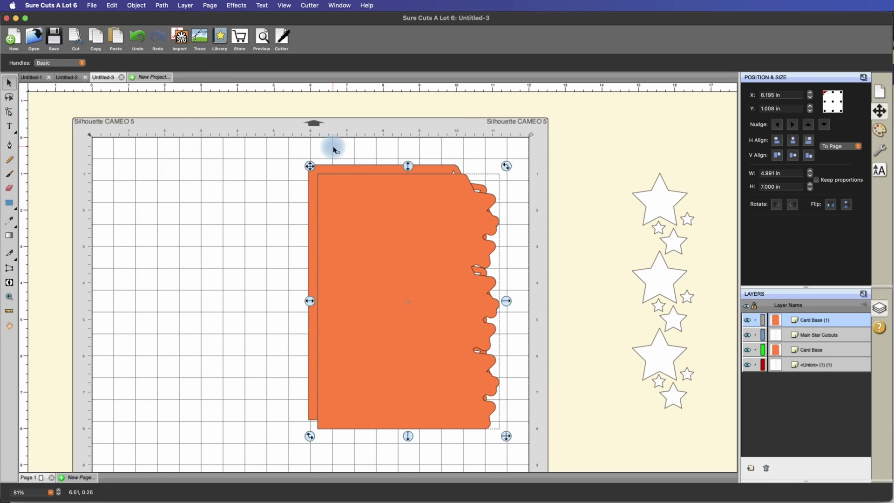
# Step: Flip the Card Base copy horizontally and place it at about X 0.95 in, Y 0.75 in, with its straight edge against the original's
pyautogui.moveTo(415, 235); pyautogui.dragTo(312, 220)
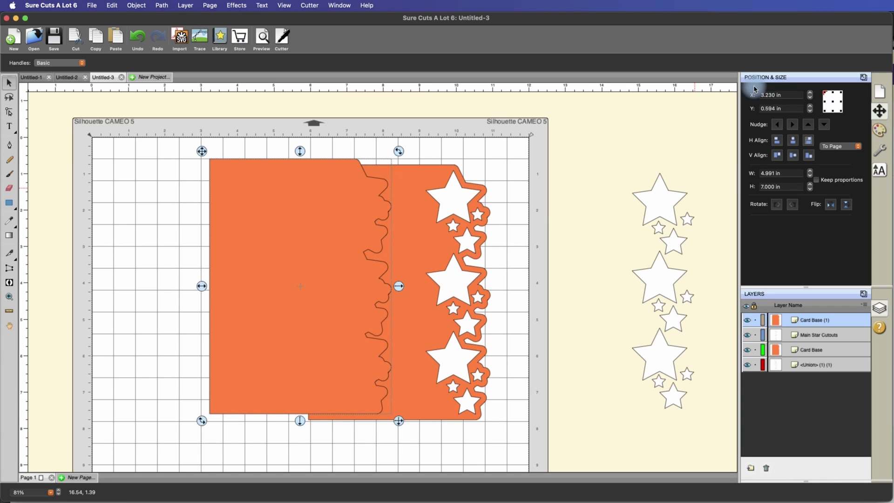
pyautogui.click(831, 205)
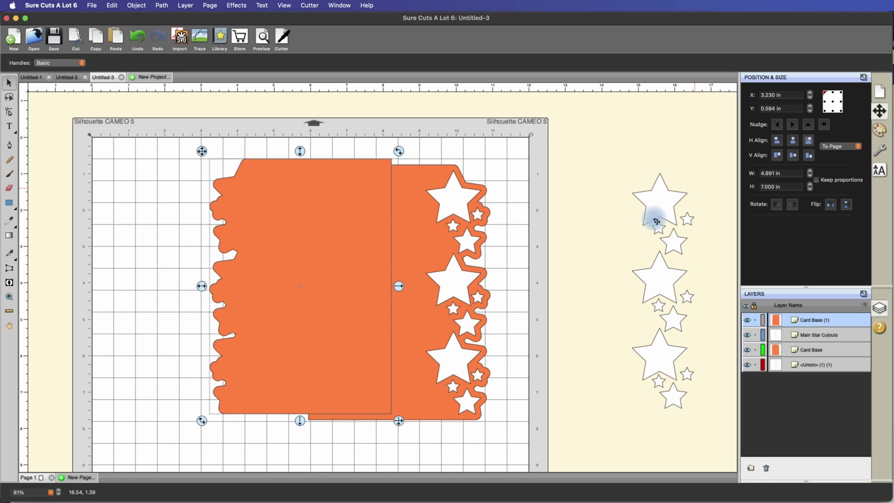
pyautogui.moveTo(365, 198); pyautogui.dragTo(284, 202)
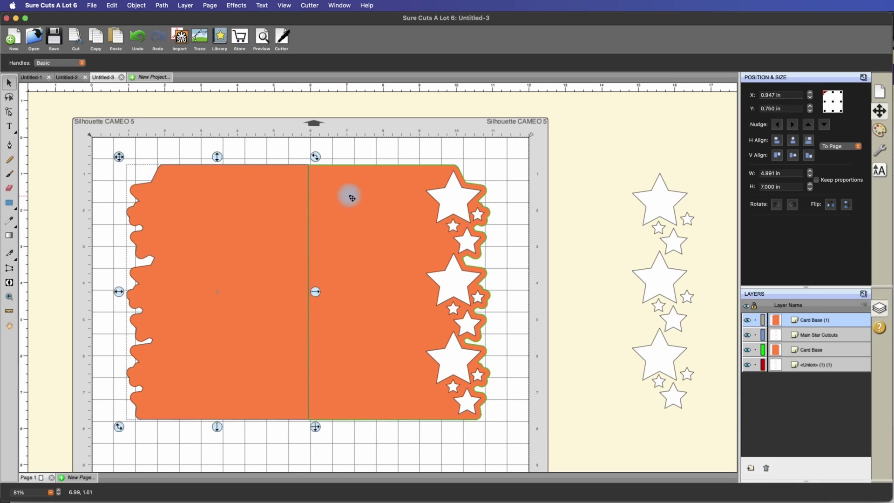
pyautogui.click(526, 159)
pyautogui.press('super+z')
# Step: Align the tops of both Card Base panels to the top of the page
pyautogui.click(810, 320)
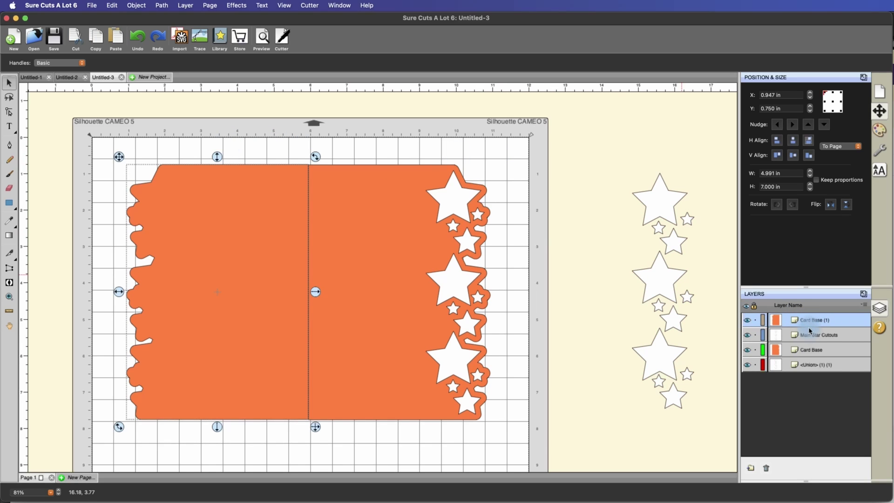
pyautogui.keyDown('shift'); pyautogui.click(813, 352); pyautogui.keyUp('shift')
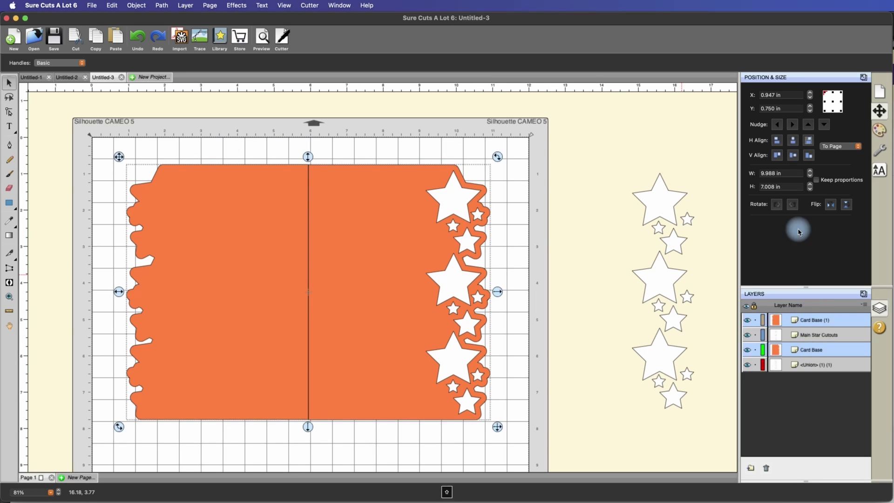
pyautogui.click(777, 156)
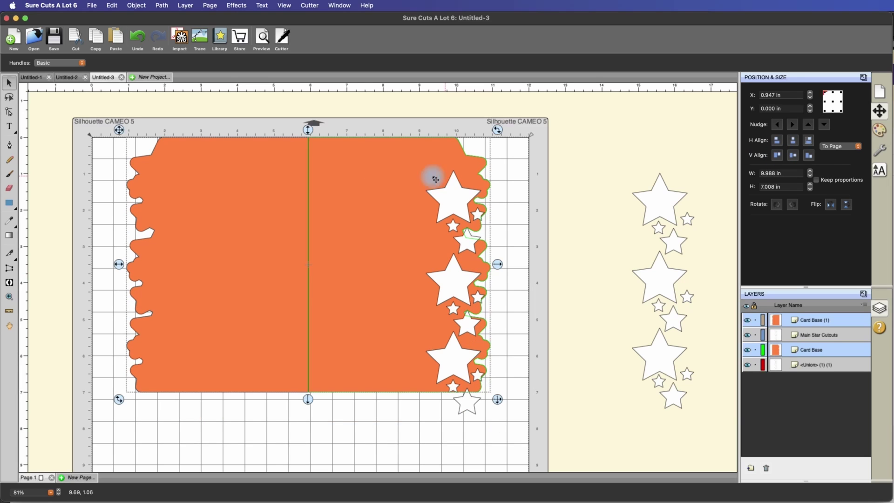
# Step: Move both Card Base panels and the star cutouts together down the page to about X 0.95 in, Y 0.70 in
pyautogui.click(400, 113)
pyautogui.moveTo(126, 120); pyautogui.dragTo(509, 420)
pyautogui.moveTo(409, 289); pyautogui.dragTo(396, 293)
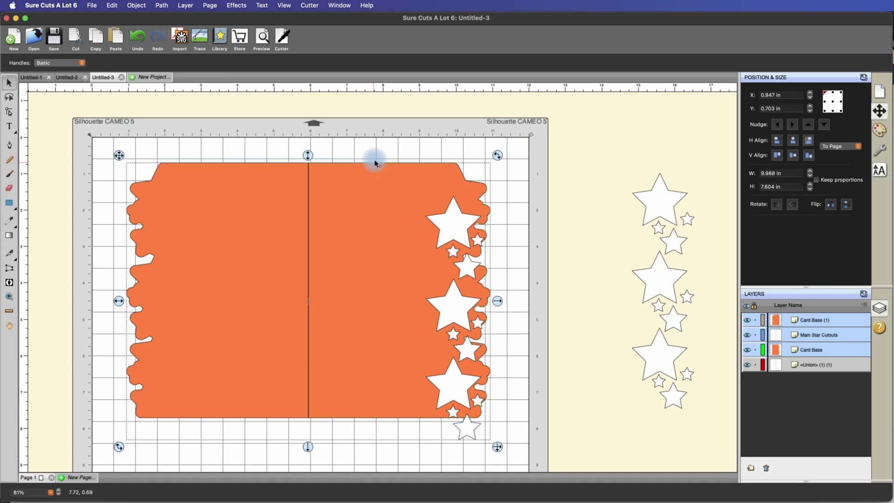
pyautogui.click(373, 156)
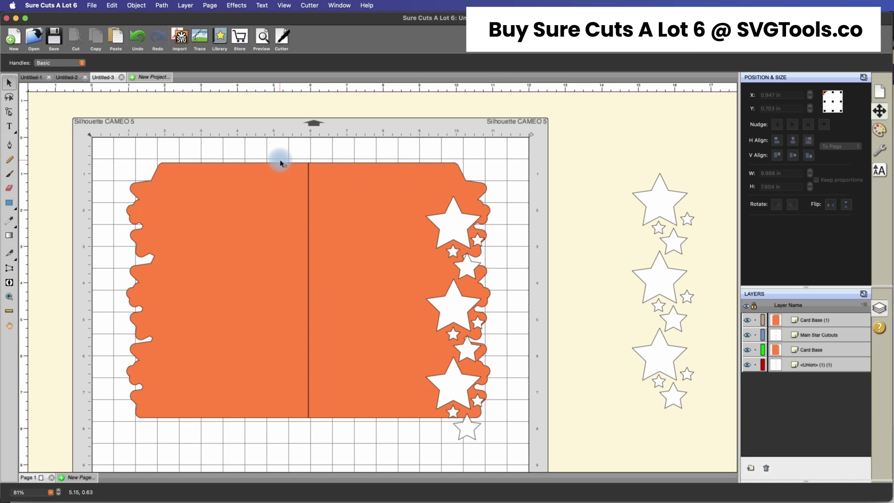
# Step: Nudge the flipped Card Base copy right to X 0.997 in so that it slightly overlaps the original panel
pyautogui.click(277, 201)
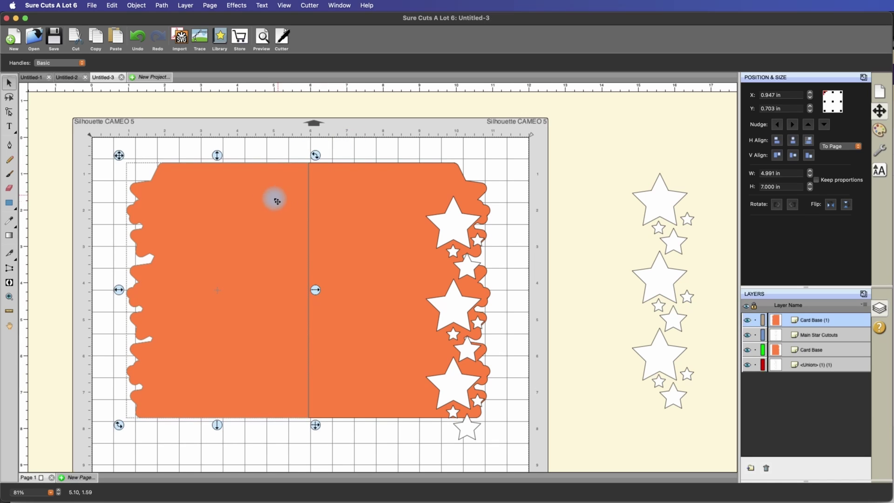
pyautogui.click(793, 124)
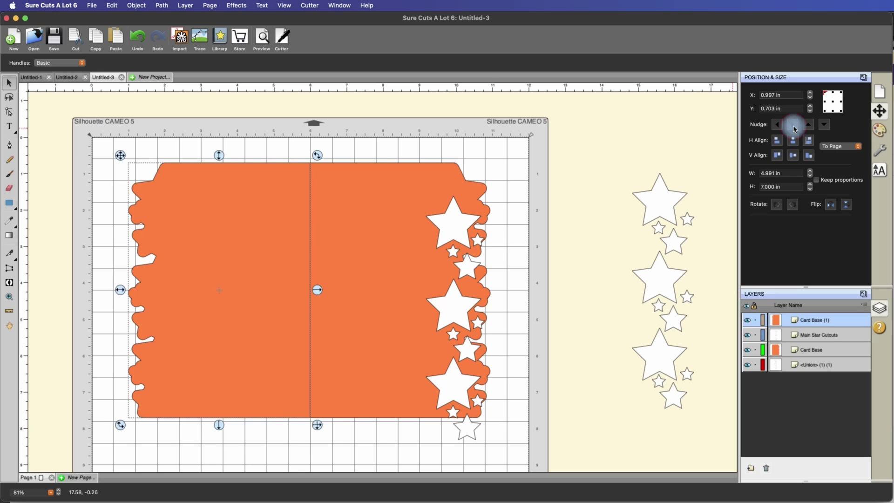
pyautogui.click(424, 135)
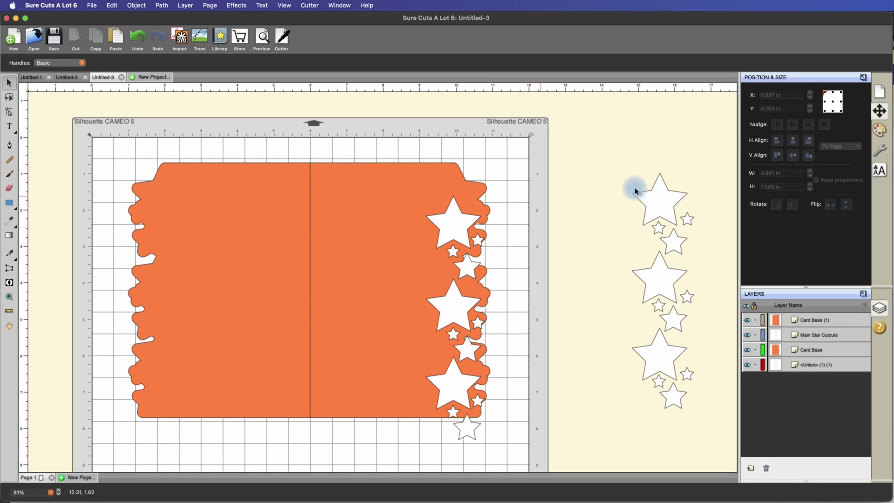
# Step: Unite the two Card Base panels into one shape, and move the Main Star Cutouts layer above it
pyautogui.click(812, 320)
pyautogui.keyDown('shift'); pyautogui.click(812, 350); pyautogui.keyUp('shift')
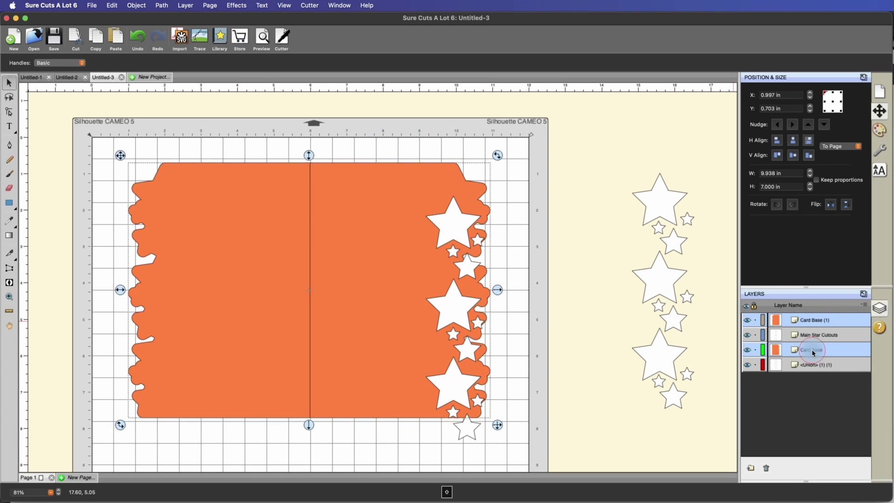
pyautogui.click(137, 6)
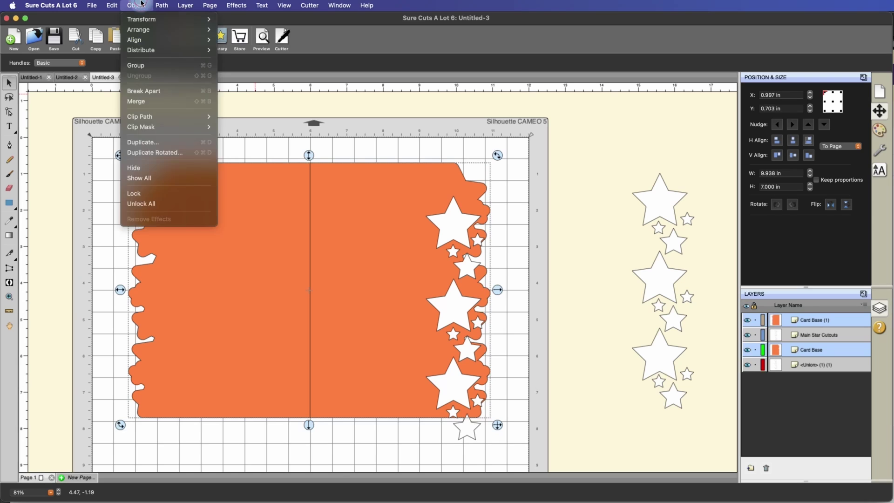
pyautogui.click(168, 19)
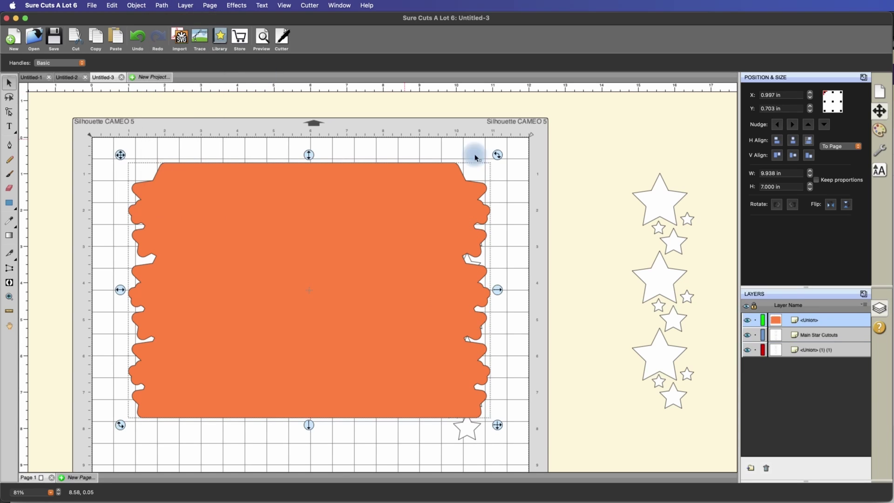
pyautogui.click(526, 161)
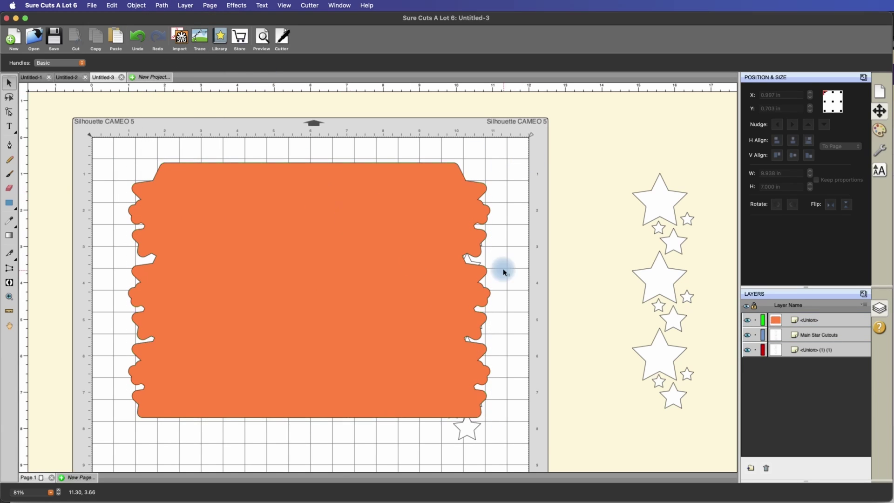
pyautogui.click(817, 336)
pyautogui.moveTo(811, 334); pyautogui.dragTo(813, 314)
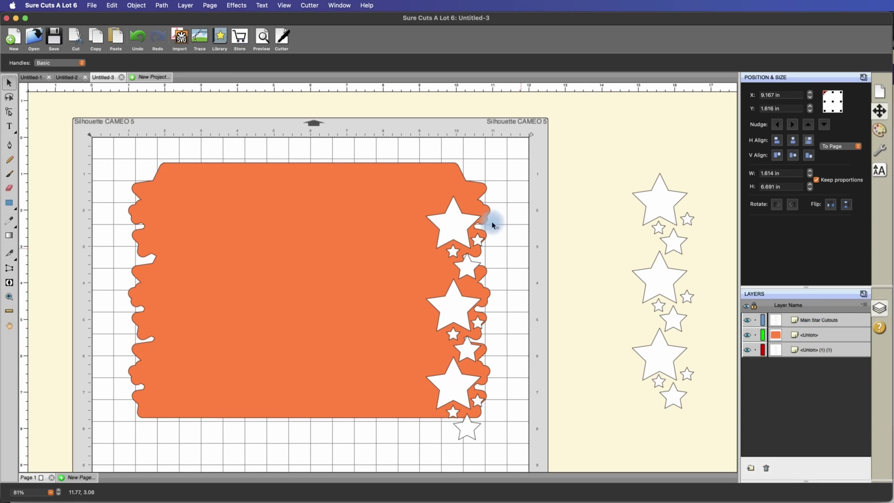
# Step: Try the Main Star Cutouts along the card's right edge, and move them off the card to about X 11.53 in, Y 0.70 in
pyautogui.moveTo(463, 221); pyautogui.dragTo(464, 200)
pyautogui.click(776, 125)
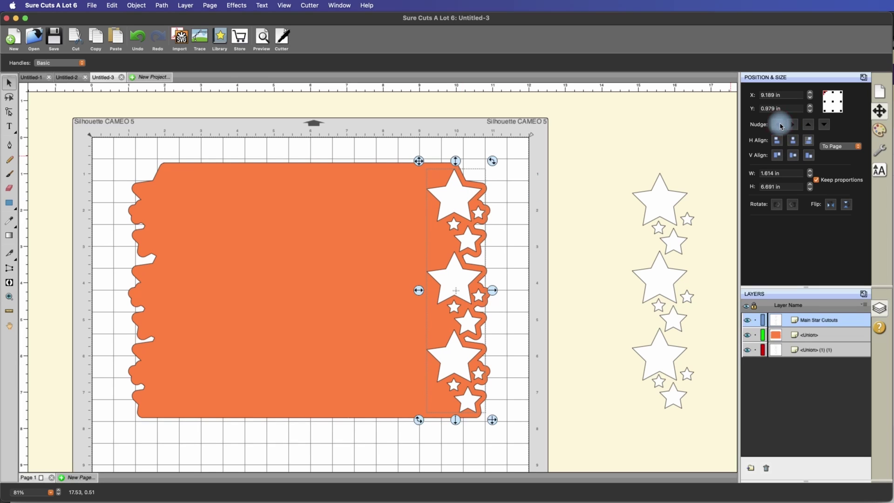
pyautogui.click(809, 125)
pyautogui.click(568, 175)
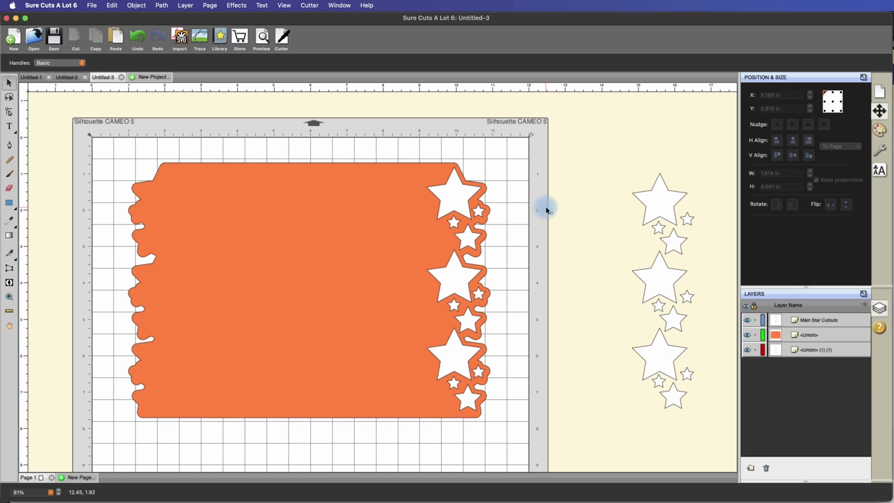
pyautogui.moveTo(458, 204); pyautogui.dragTo(550, 197)
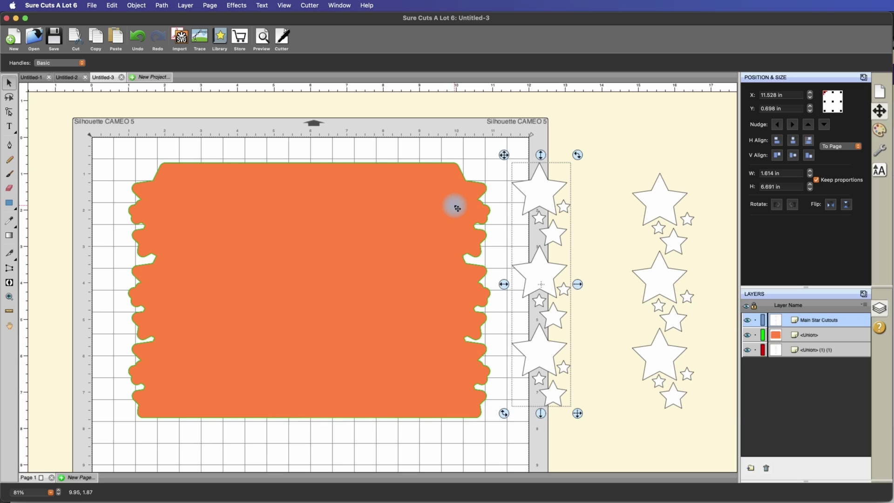
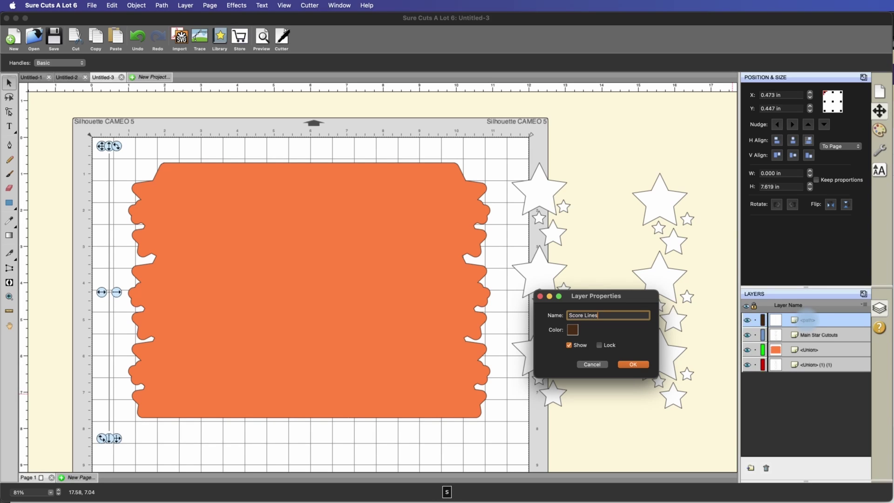
# Step: Name the vertical line's layer Score Line and rename the united orange shape's layer Card Base
pyautogui.write('Line')
pyautogui.click(633, 364)
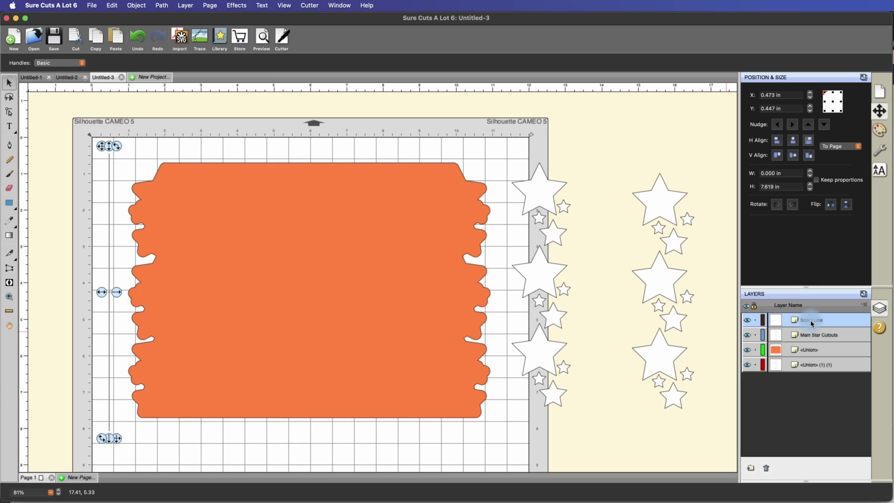
pyautogui.click(748, 351)
pyautogui.click(748, 350)
pyautogui.doubleClick(810, 350)
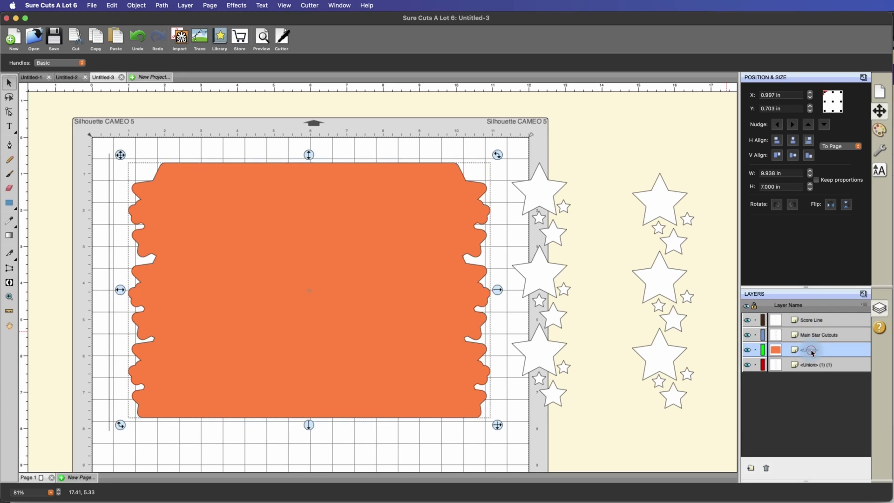
pyautogui.write('Card Base')
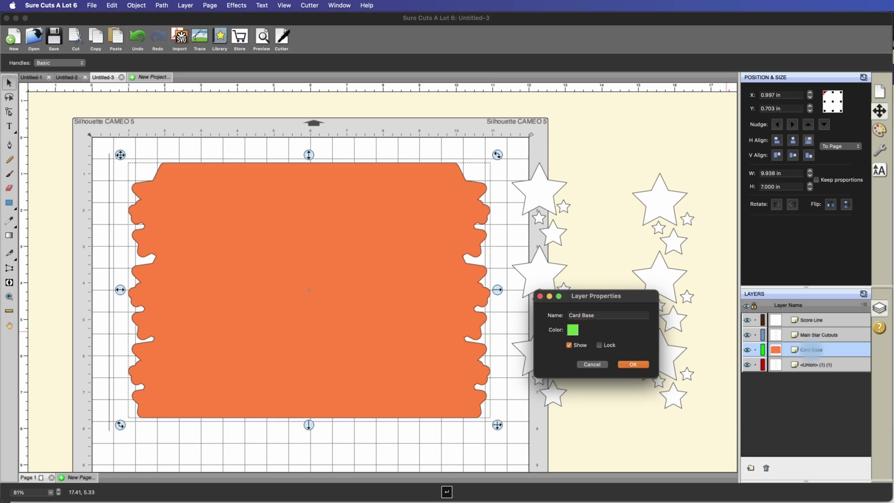
pyautogui.press('Return')
# Step: Center the Score Line and the Card Base horizontally on the page
pyautogui.click(810, 320)
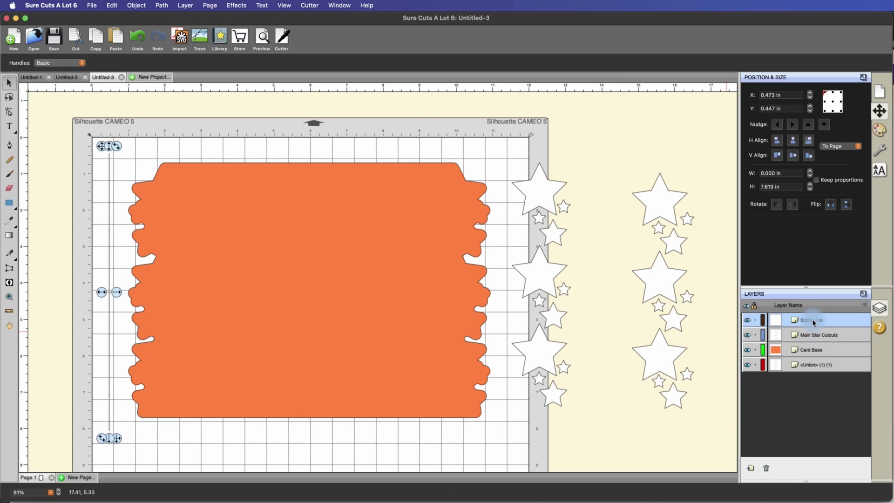
pyautogui.keyDown('shift'); pyautogui.click(810, 350); pyautogui.keyUp('shift')
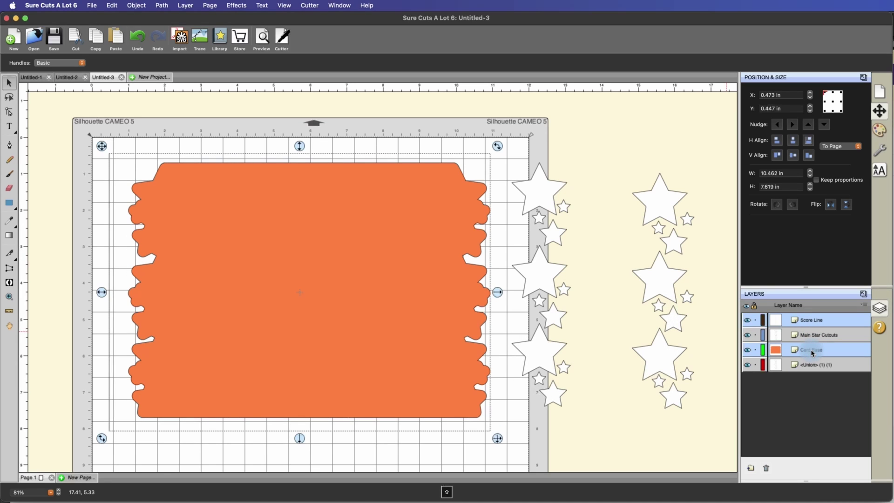
pyautogui.click(793, 140)
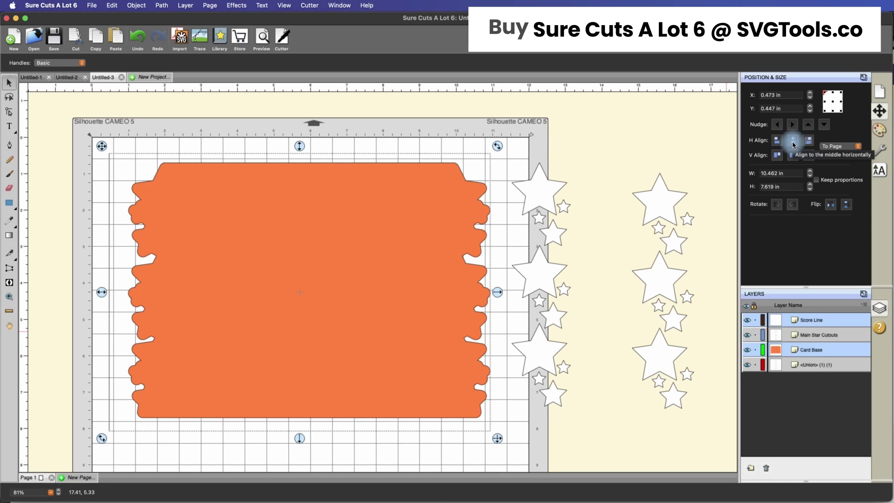
pyautogui.click(794, 141)
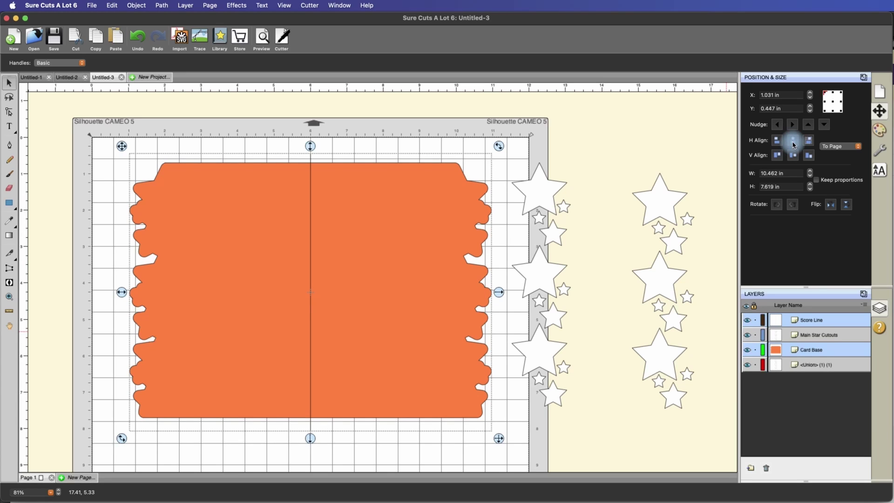
pyautogui.click(618, 149)
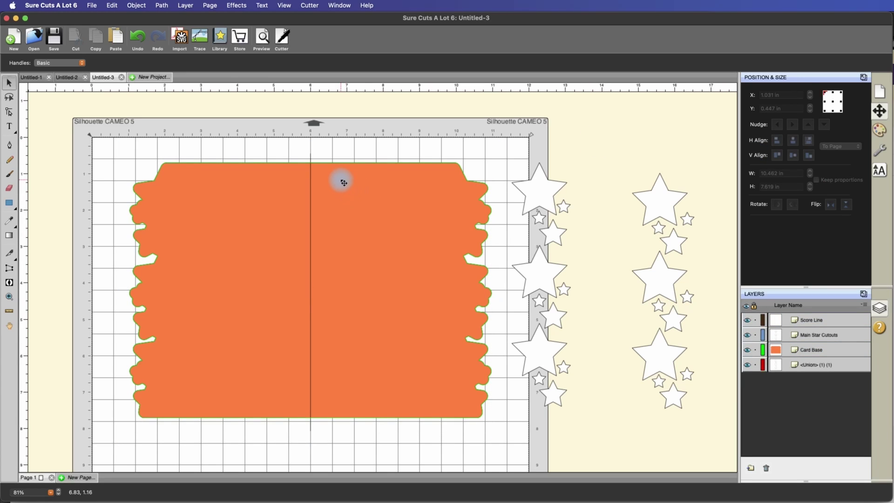
# Step: Set the Score Line's height to 7 in
pyautogui.click(811, 320)
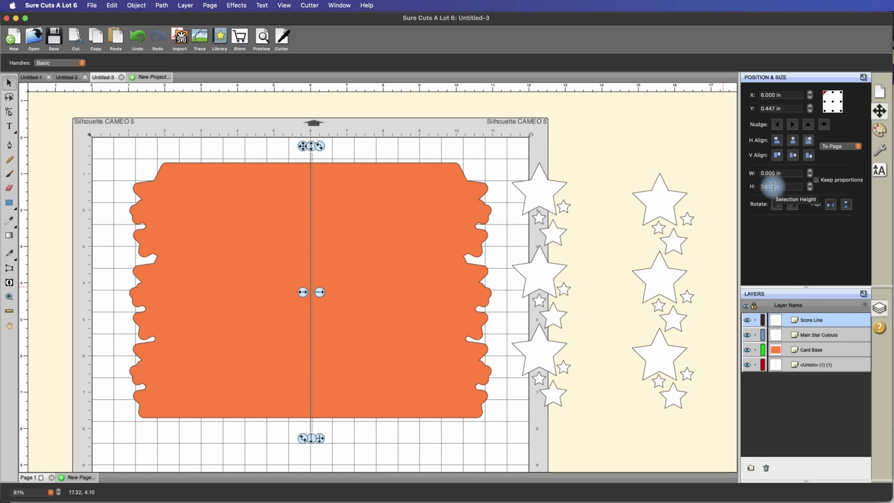
pyautogui.click(814, 334)
pyautogui.click(812, 320)
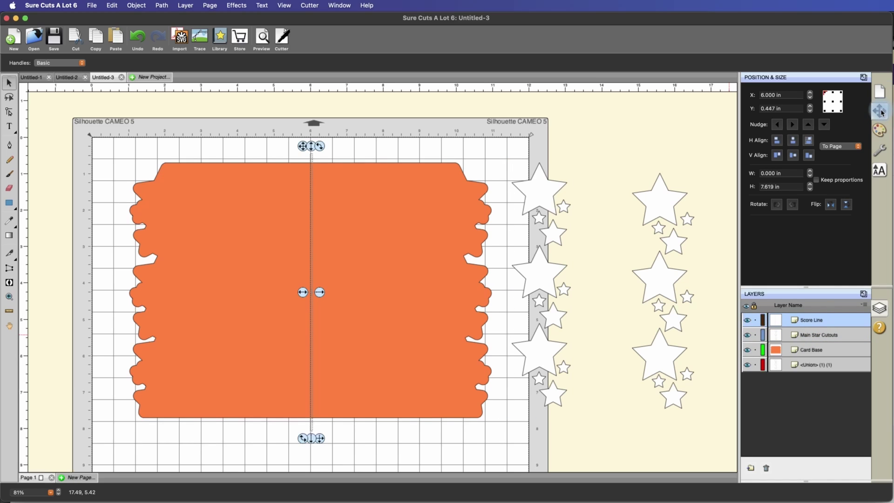
pyautogui.doubleClick(767, 187)
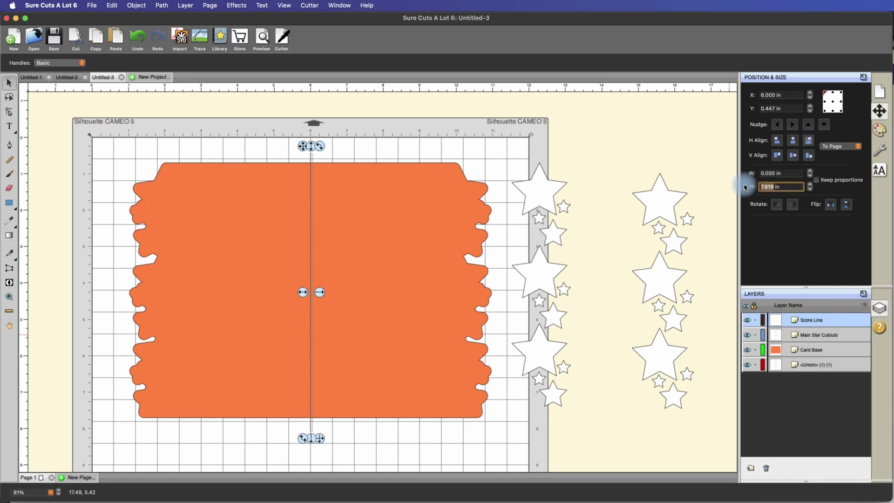
pyautogui.write('7')
pyautogui.press('Return')
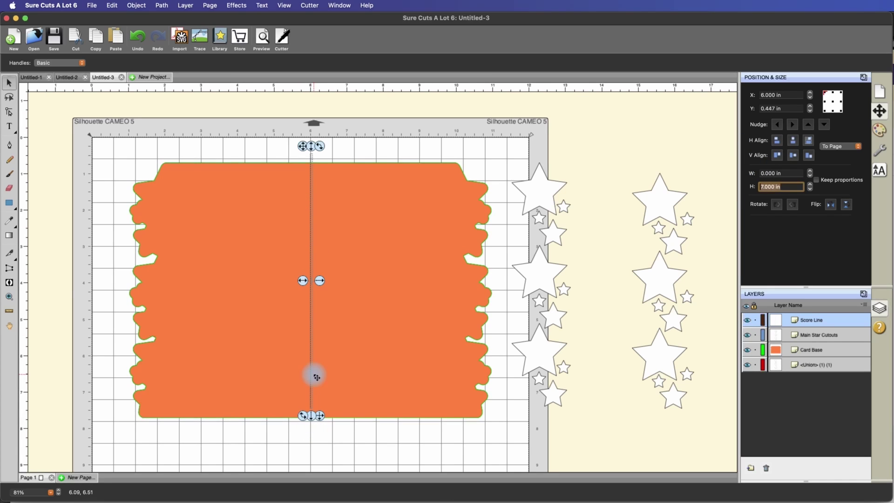
# Step: Align the middles of the Score Line and Card Base vertically, relative to the selection instead of the page
pyautogui.keyDown('shift'); pyautogui.click(814, 344); pyautogui.keyUp('shift')
pyautogui.click(793, 141)
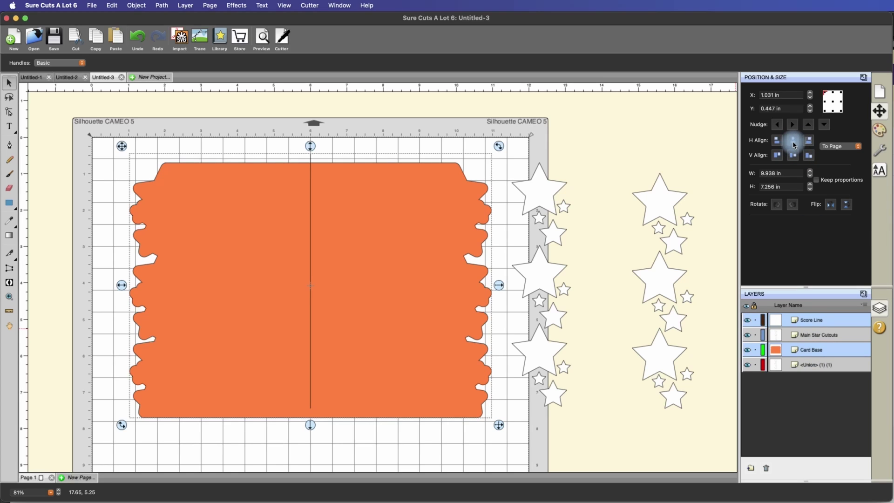
pyautogui.click(793, 156)
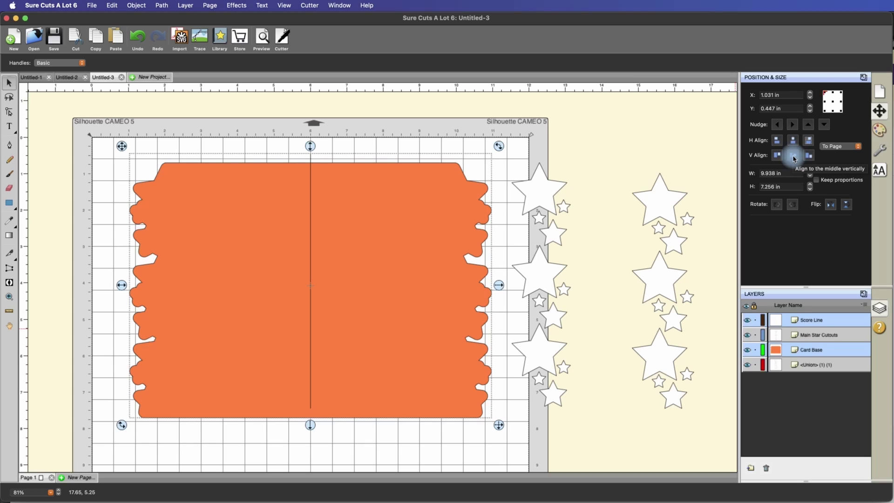
pyautogui.click(838, 147)
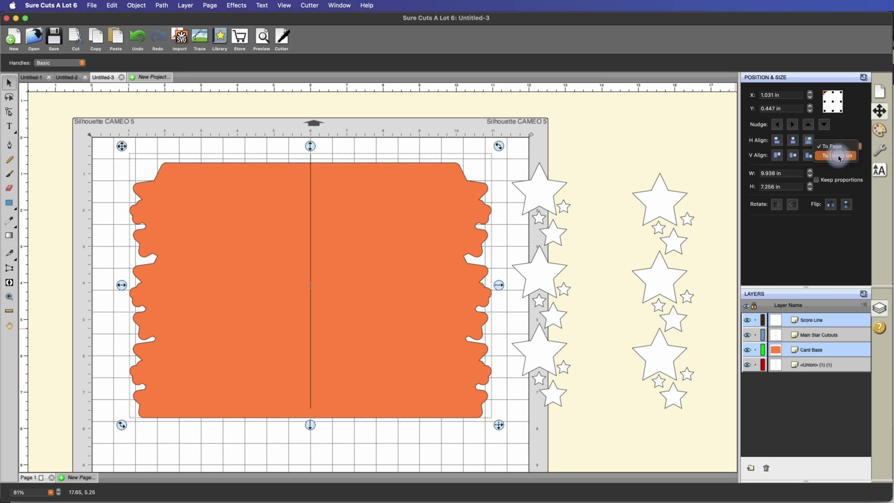
pyautogui.click(838, 156)
pyautogui.click(794, 155)
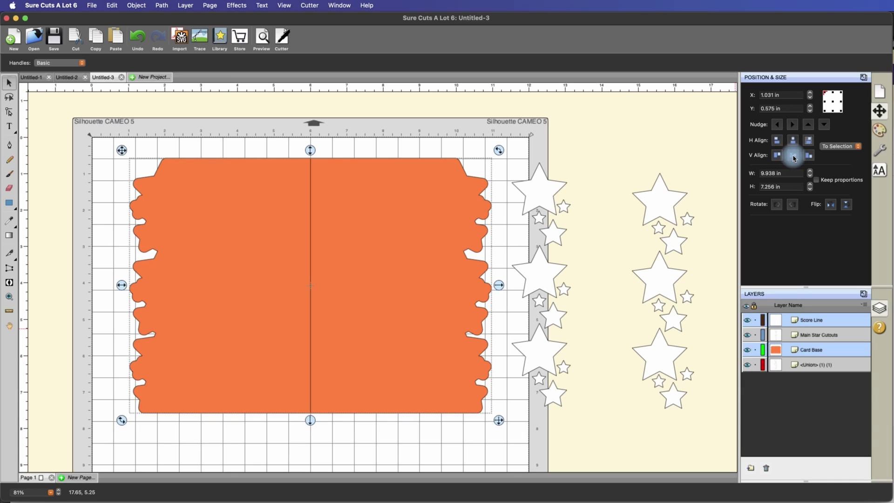
pyautogui.click(447, 117)
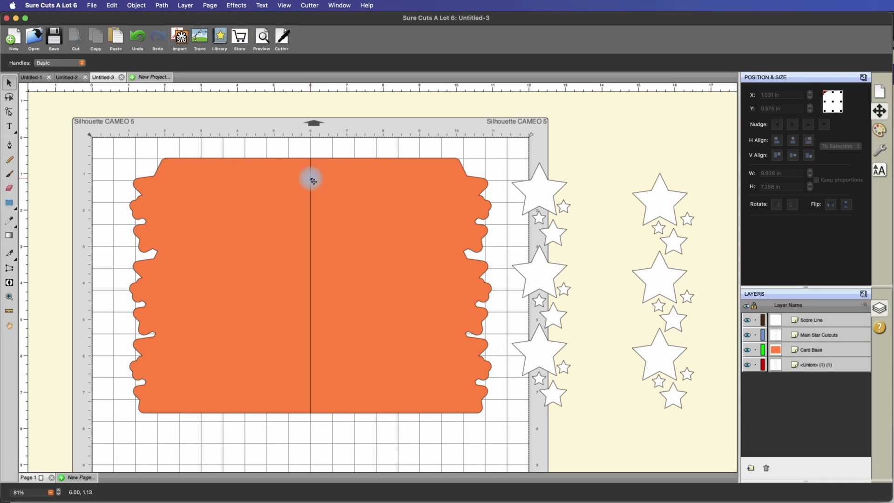
# Step: Give the Score Line a custom dashed line style with a dash of 8 and a gap of 12
pyautogui.click(809, 324)
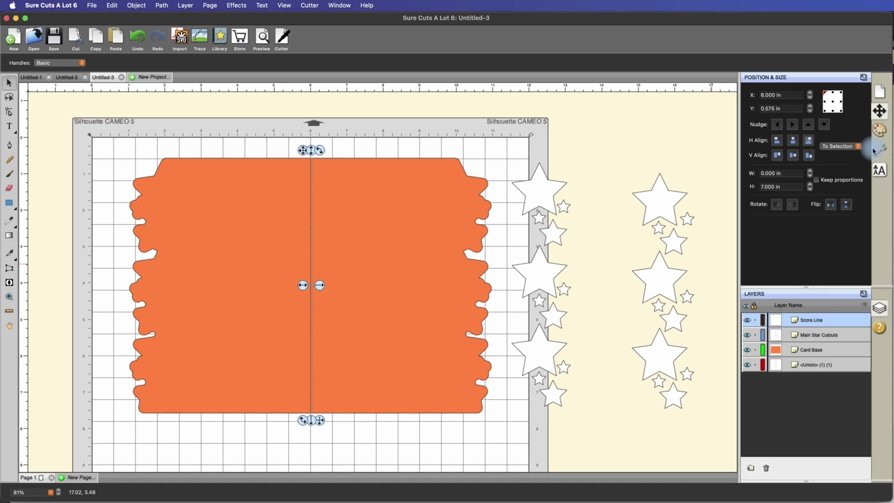
pyautogui.click(879, 131)
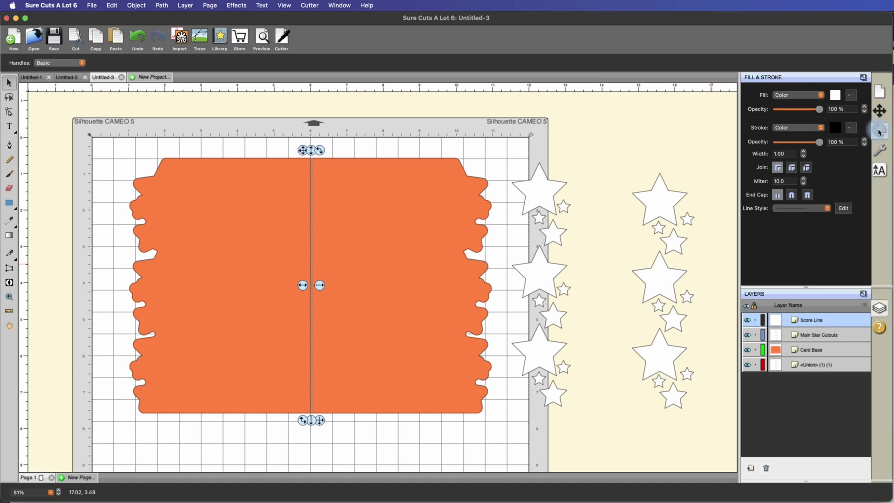
pyautogui.click(826, 208)
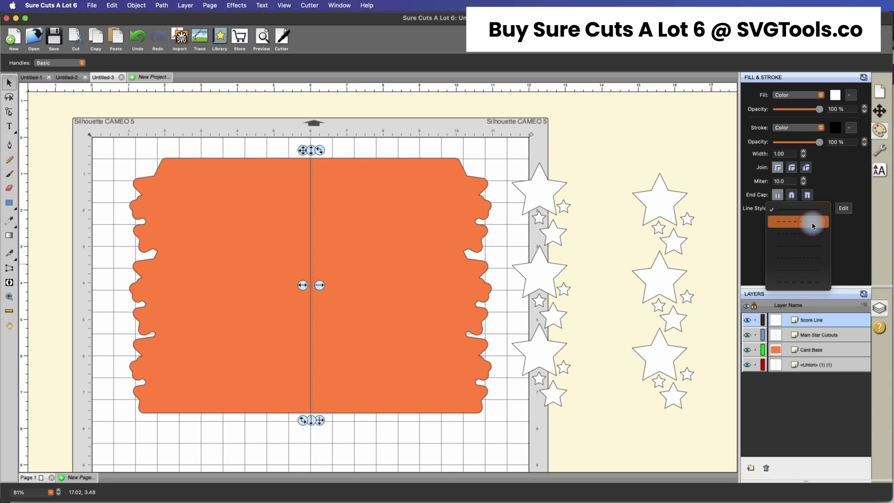
pyautogui.click(812, 222)
pyautogui.click(844, 208)
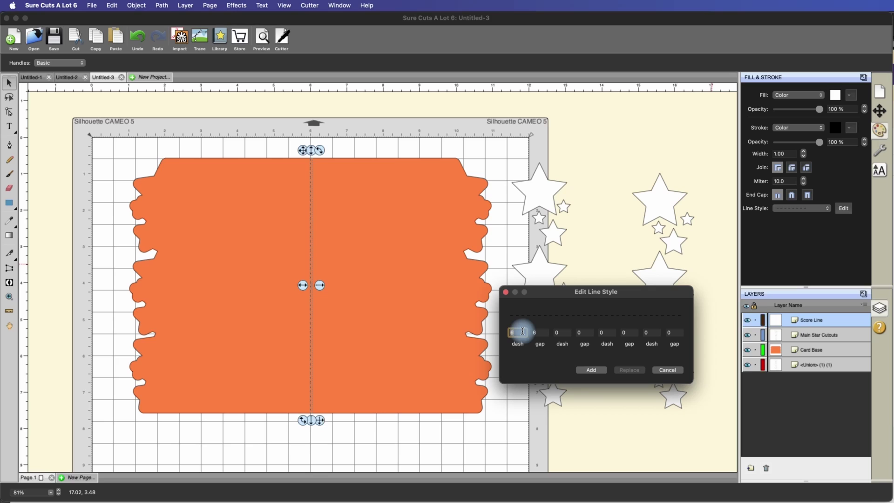
pyautogui.press('Tab')
pyautogui.write('12')
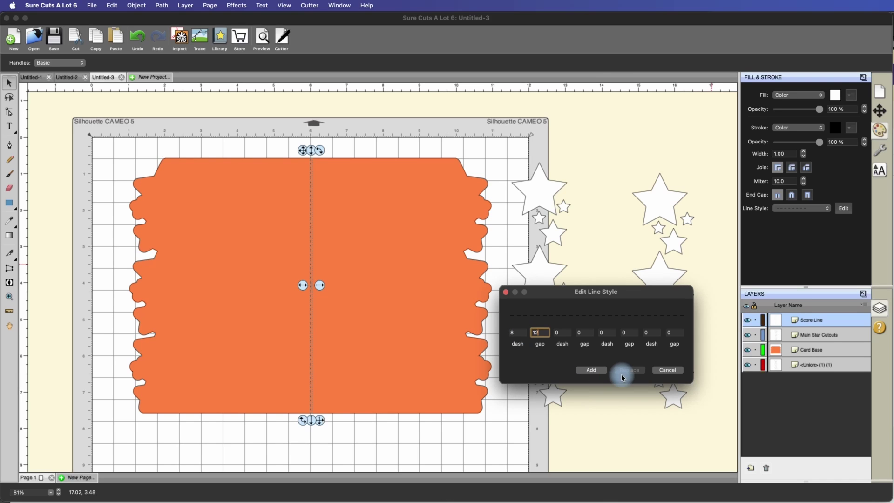
pyautogui.click(591, 369)
pyautogui.click(433, 138)
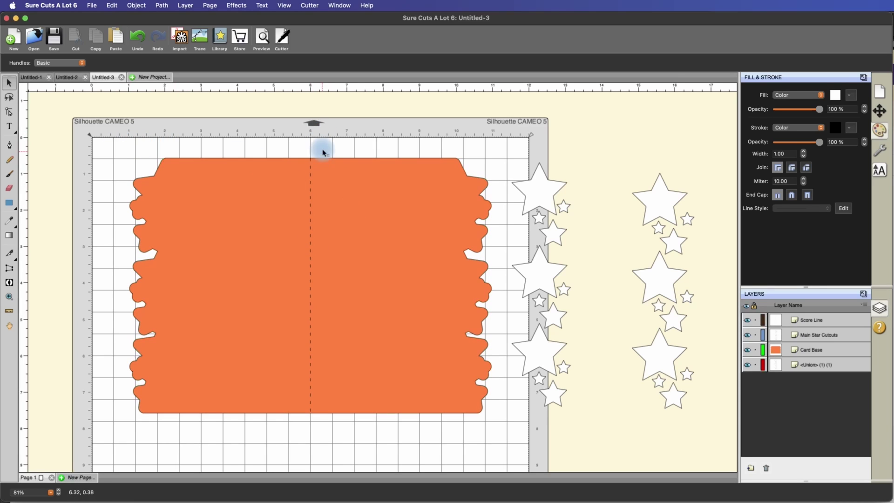
# Step: Group the dashed Score Line with the Card Base, and move the group slightly left and down on the page
pyautogui.moveTo(111, 148); pyautogui.dragTo(504, 432)
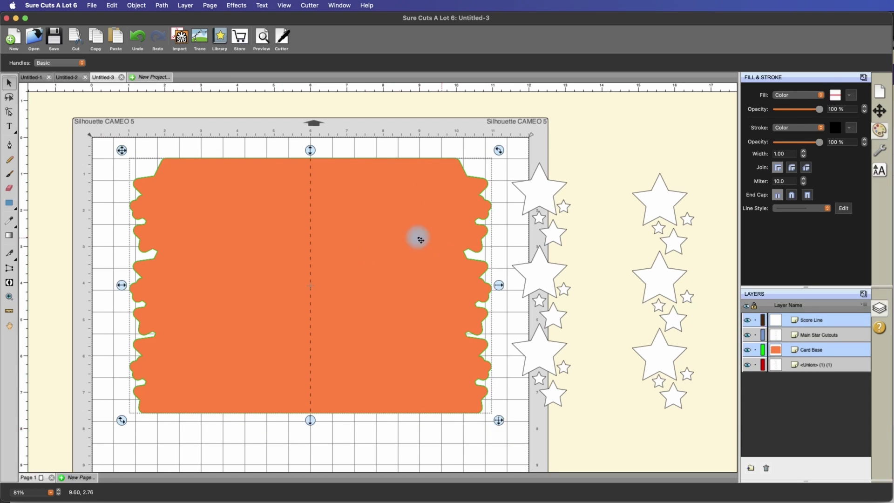
pyautogui.rightClick(375, 239)
pyautogui.click(410, 370)
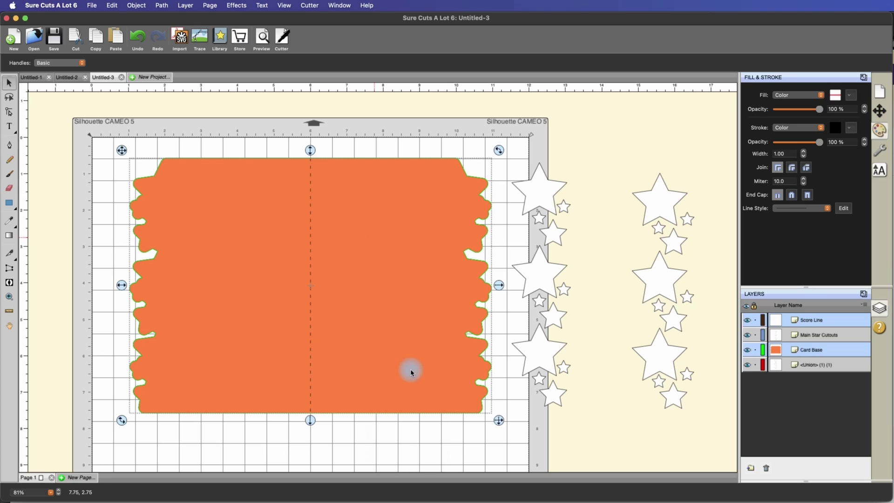
pyautogui.moveTo(398, 215)
pyautogui.mouseDown()
pyautogui.moveTo(345, 176)
pyautogui.moveTo(375, 216)
pyautogui.moveTo(404, 216)
pyautogui.moveTo(361, 195)
pyautogui.moveTo(383, 210)
pyautogui.mouseUp()
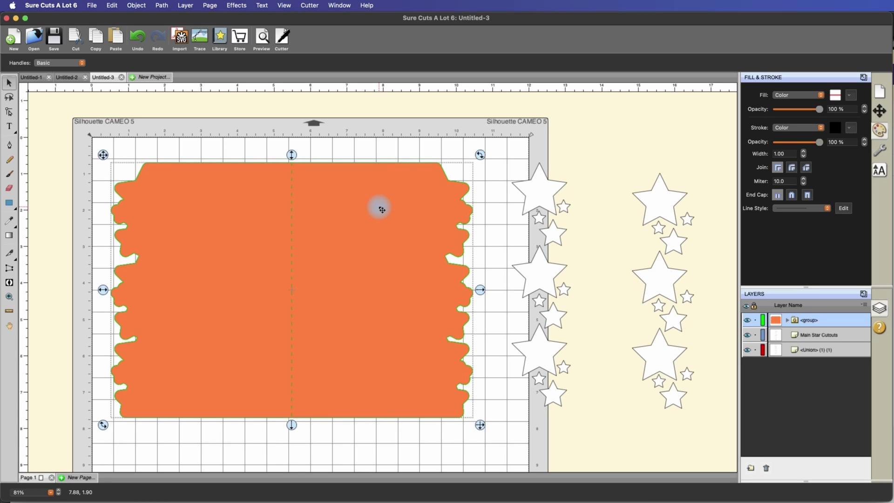
pyautogui.press('super+z')
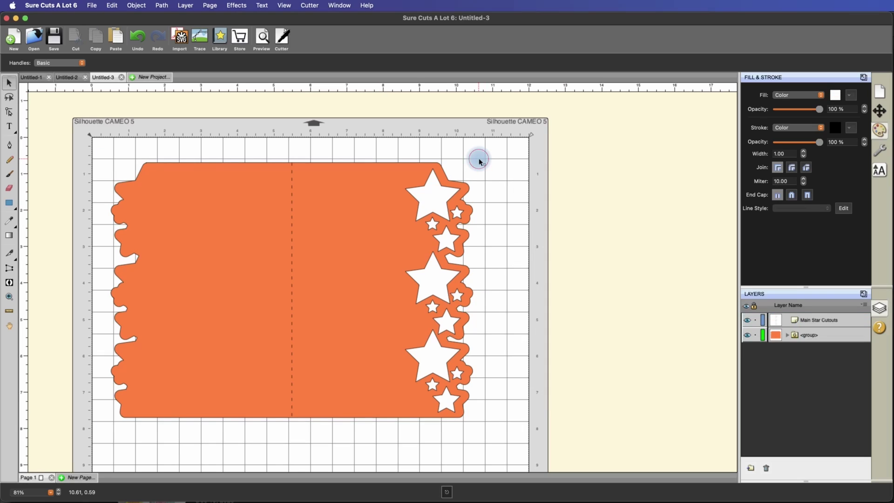
# Step: Select the whole card design and save the project to the Desktop as Star Edge Card in Sure Cuts A Lot 6 format
pyautogui.press('super+a')
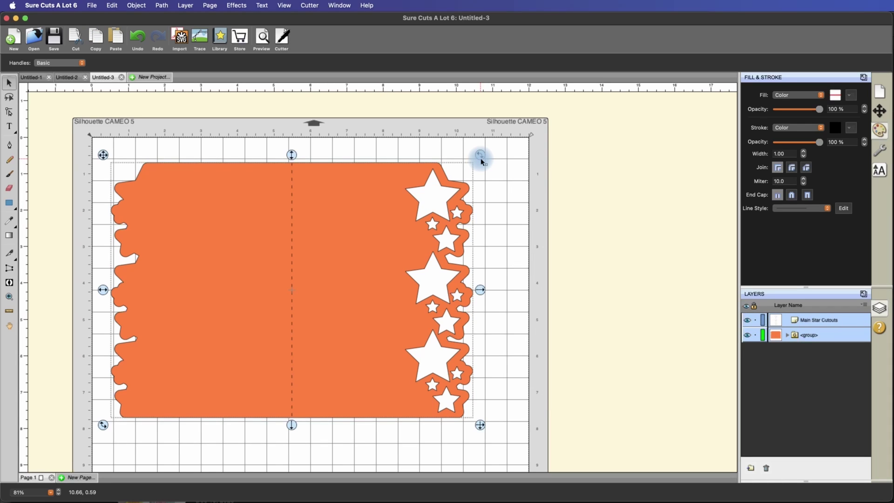
pyautogui.click(94, 7)
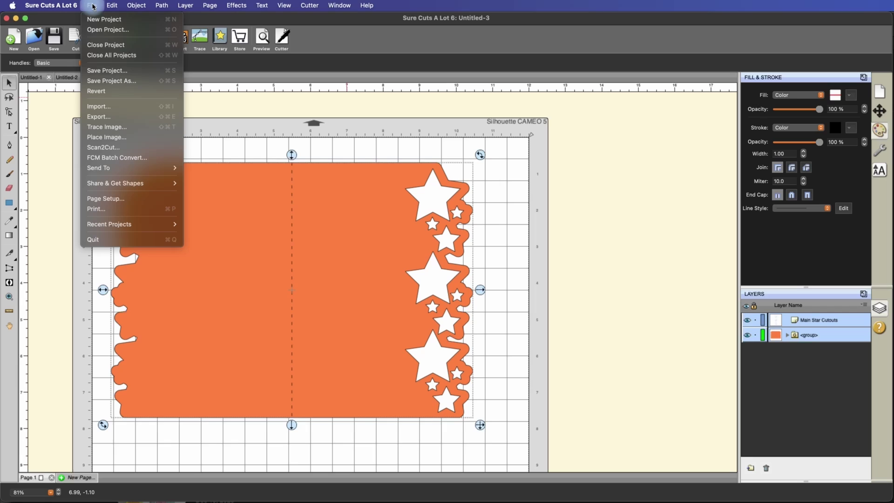
pyautogui.click(100, 76)
pyautogui.write('Star Edge Card')
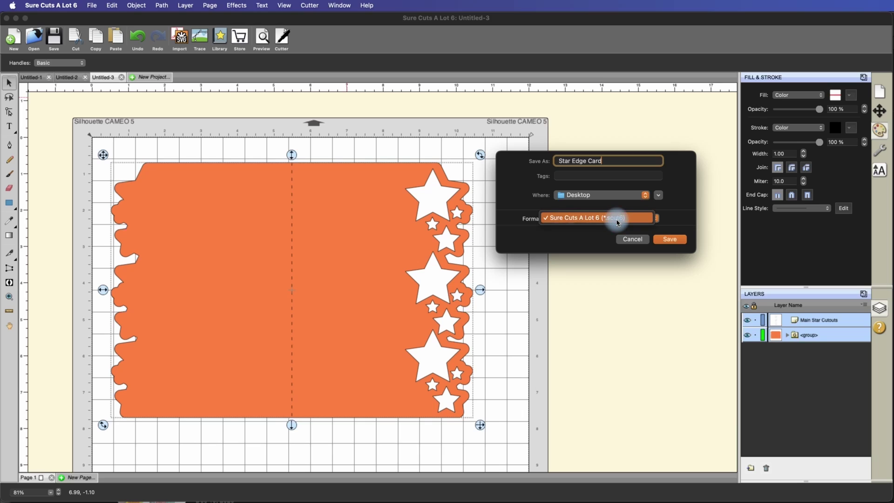
pyautogui.click(673, 239)
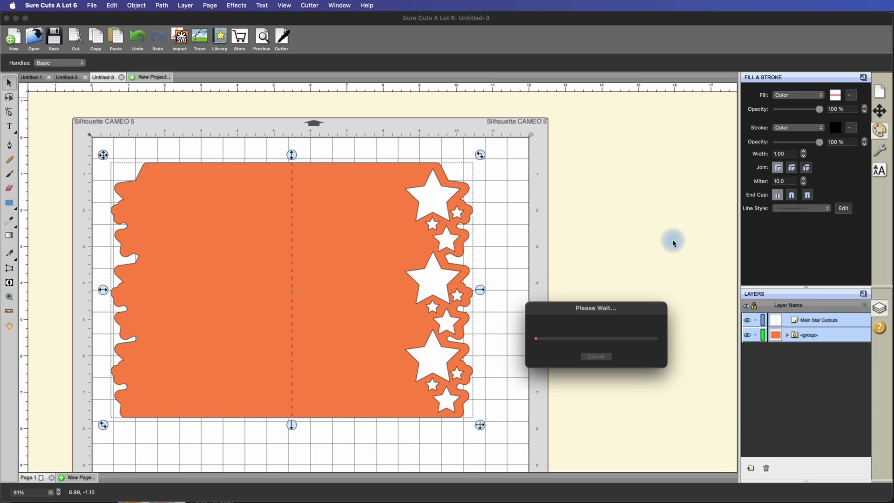
# Step: Export the card design to the Desktop as an SVG named Star Edge Card with the Design Space compatible option enabled
pyautogui.click(623, 229)
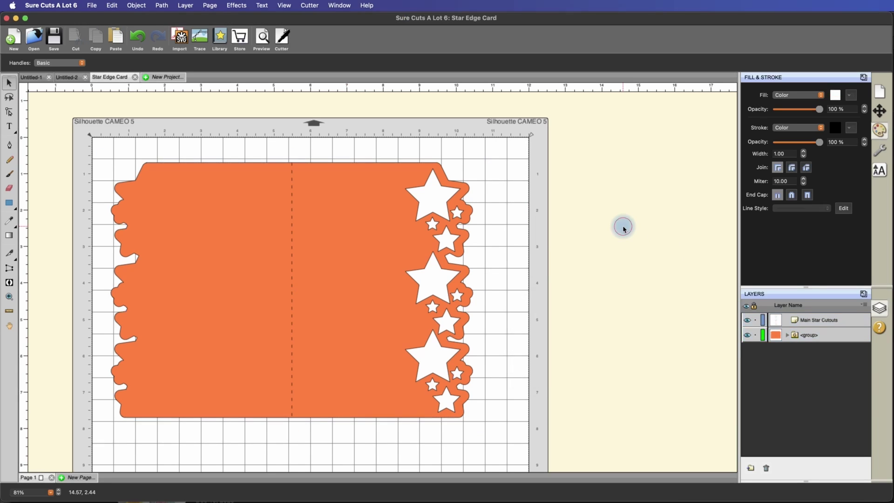
pyautogui.click(91, 6)
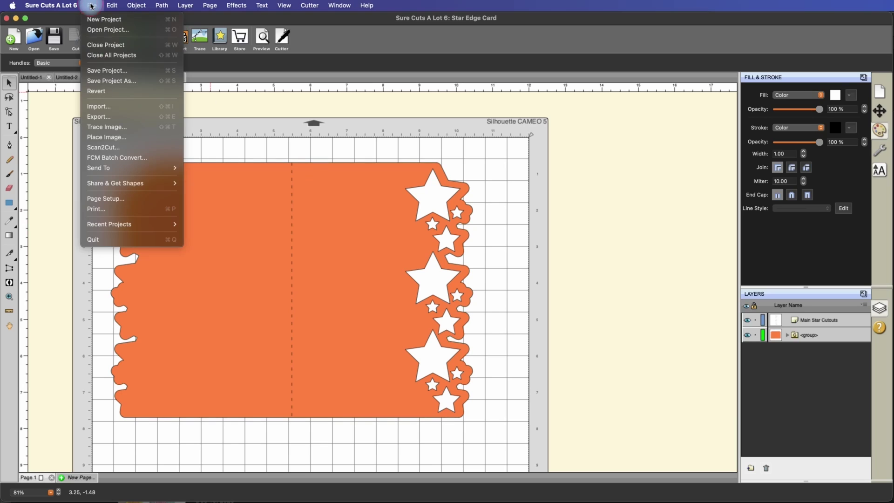
pyautogui.click(118, 117)
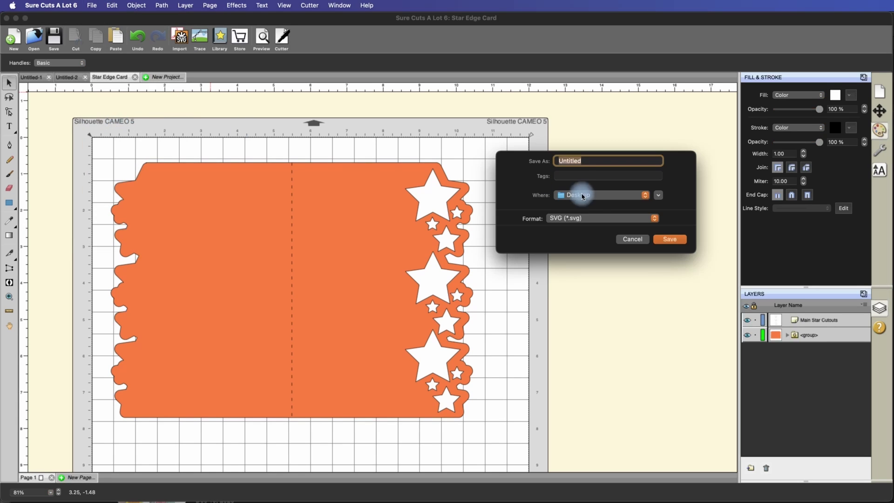
pyautogui.write('Star ')
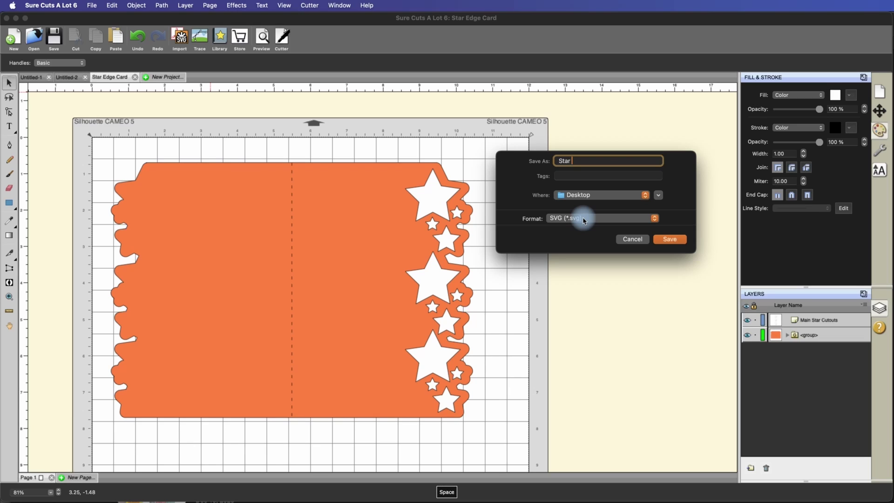
pyautogui.write('Edge Card')
pyautogui.moveTo(582, 276); pyautogui.dragTo(421, 188)
pyautogui.click(363, 248)
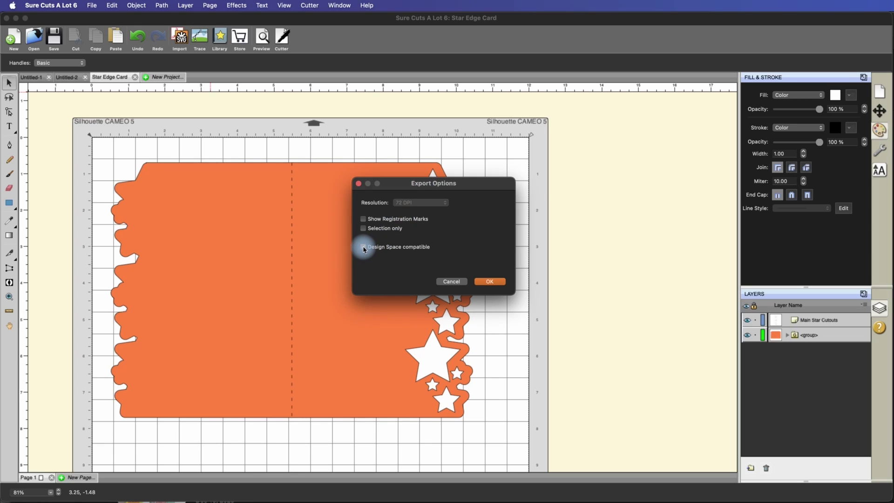
pyautogui.click(489, 281)
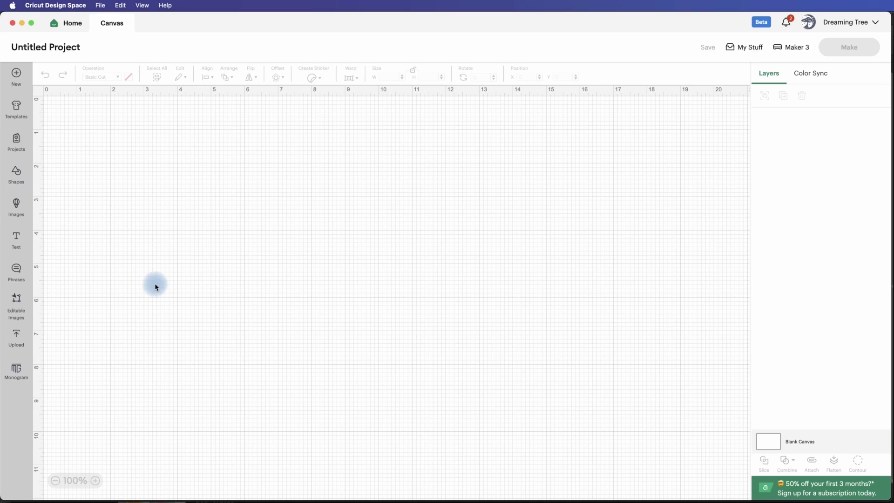
# Step: Switch to Cricut Design Space, upload the Star Edge Card SVG as an image, and place it on the canvas
pyautogui.click(17, 340)
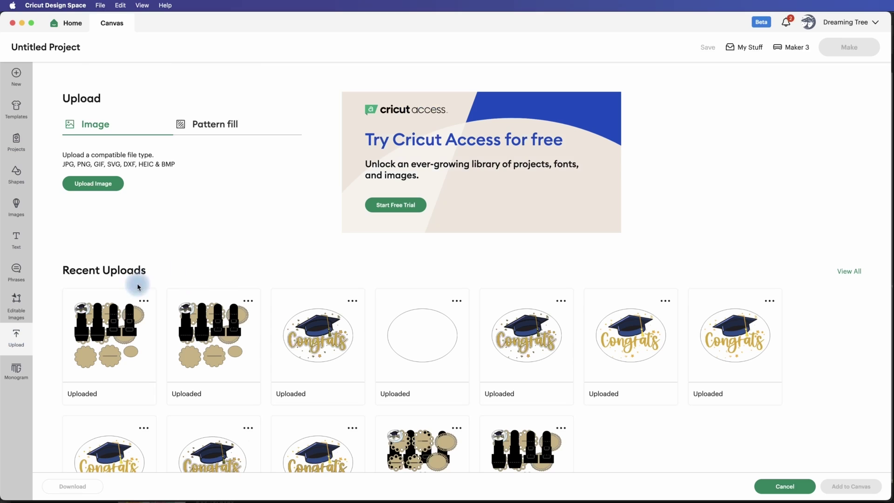
pyautogui.click(94, 182)
pyautogui.moveTo(472, 297); pyautogui.dragTo(479, 261)
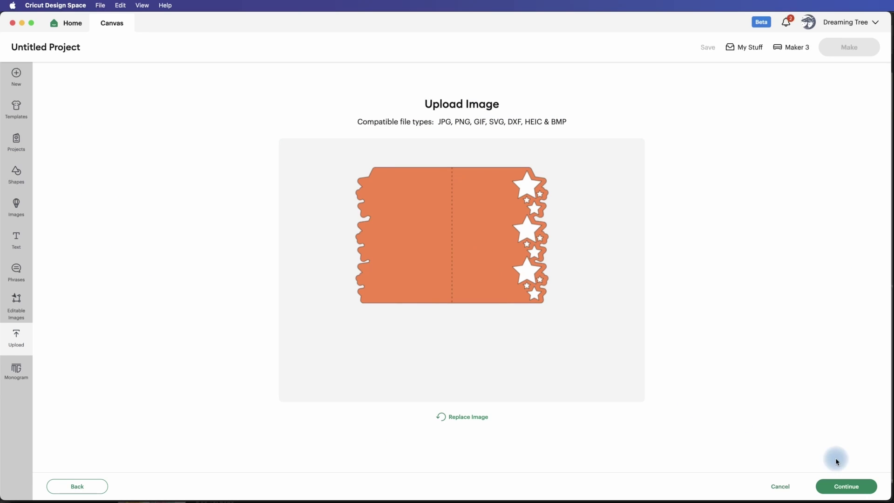
pyautogui.click(846, 486)
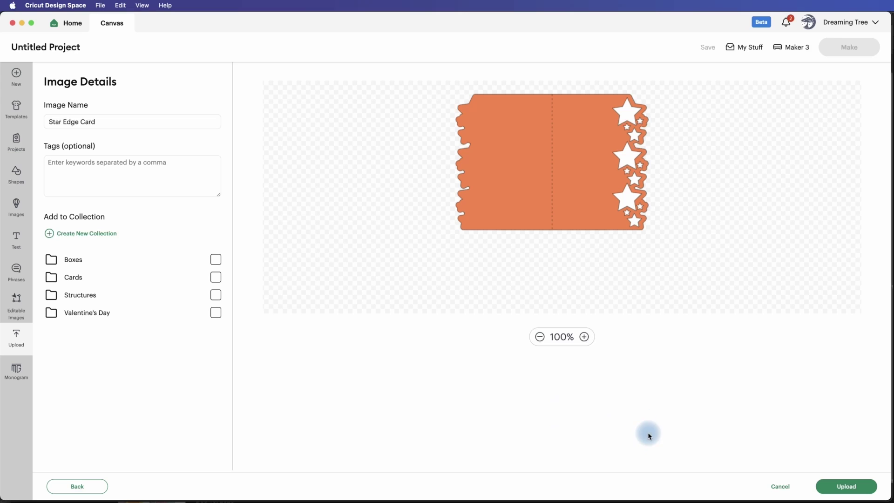
pyautogui.click(845, 485)
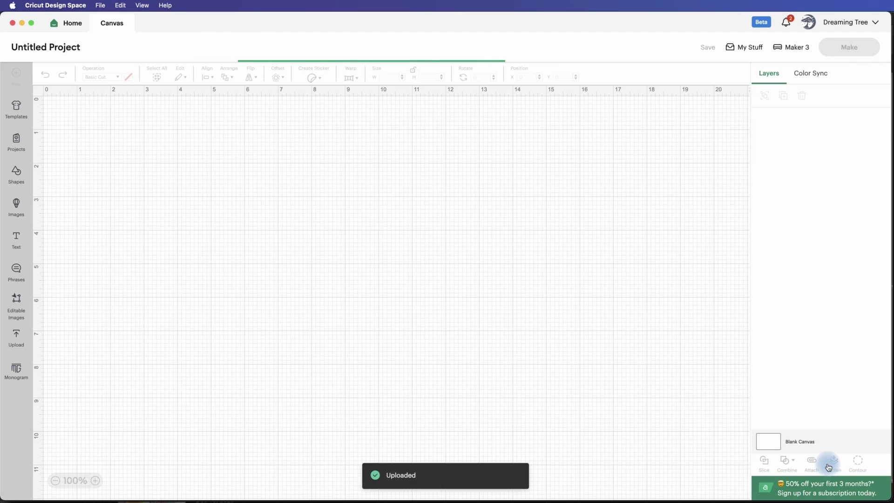
pyautogui.click(567, 312)
pyautogui.click(367, 152)
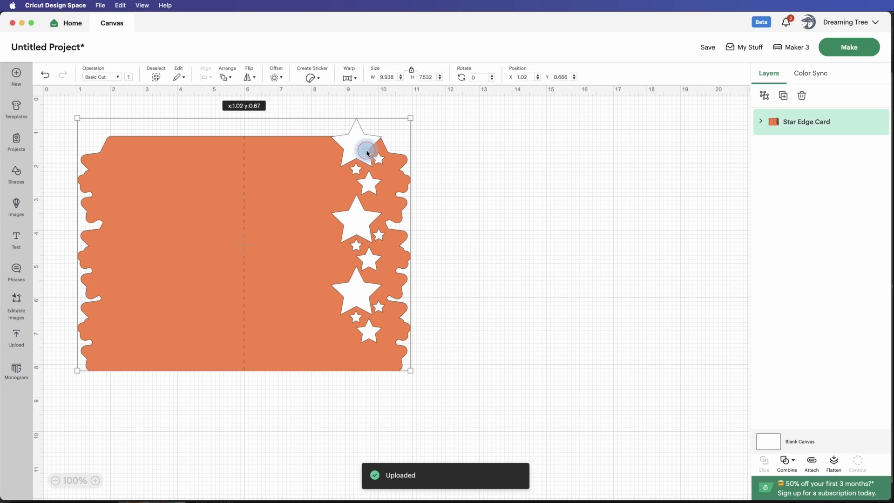
# Step: Ungroup the Star Edge Card and move the star cutouts off the card base to the empty canvas beside it
pyautogui.rightClick(345, 181)
pyautogui.click(371, 214)
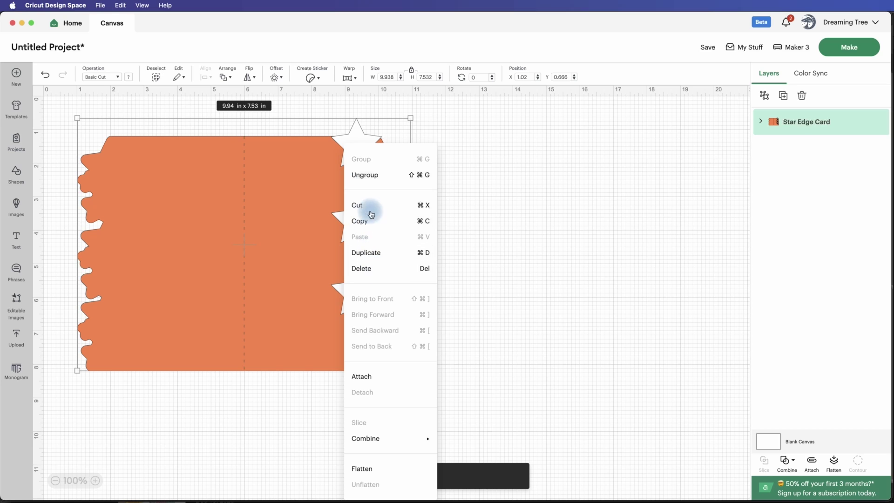
pyautogui.click(369, 175)
pyautogui.moveTo(350, 141); pyautogui.dragTo(525, 164)
pyautogui.click(504, 189)
# Step: Expand the card base group to inspect its score line, and attach the score line to the card base
pyautogui.click(282, 176)
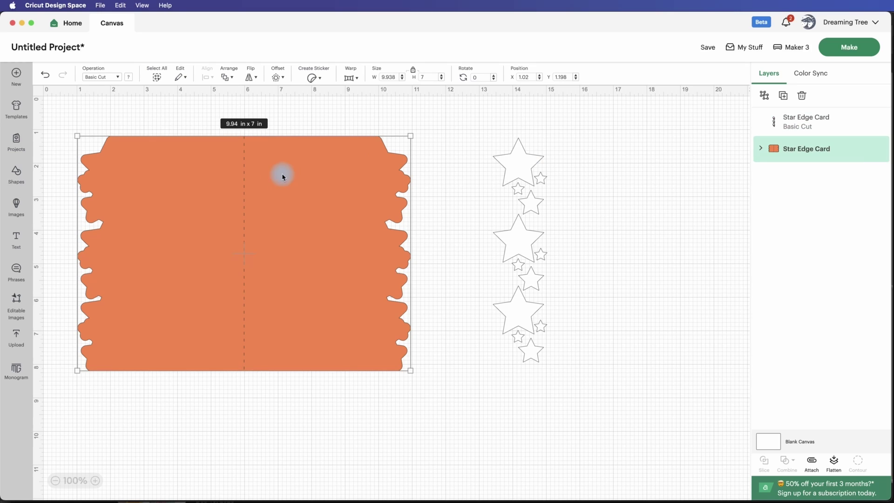
pyautogui.click(761, 148)
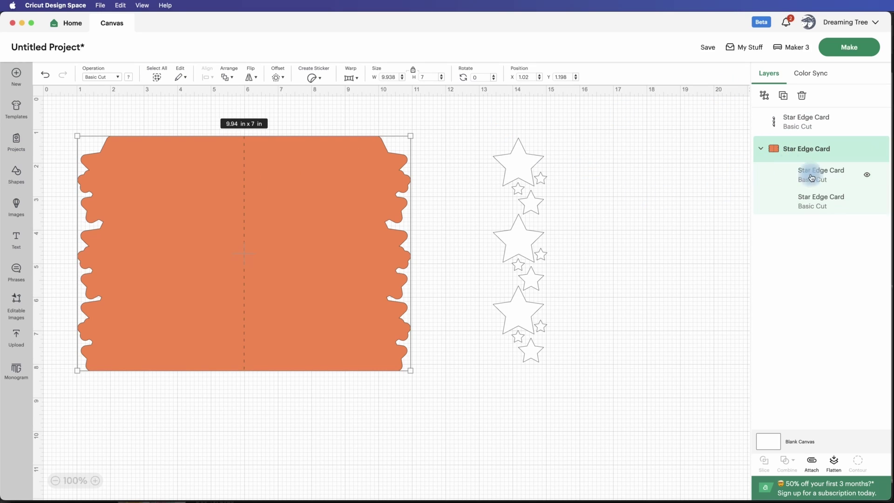
pyautogui.click(811, 175)
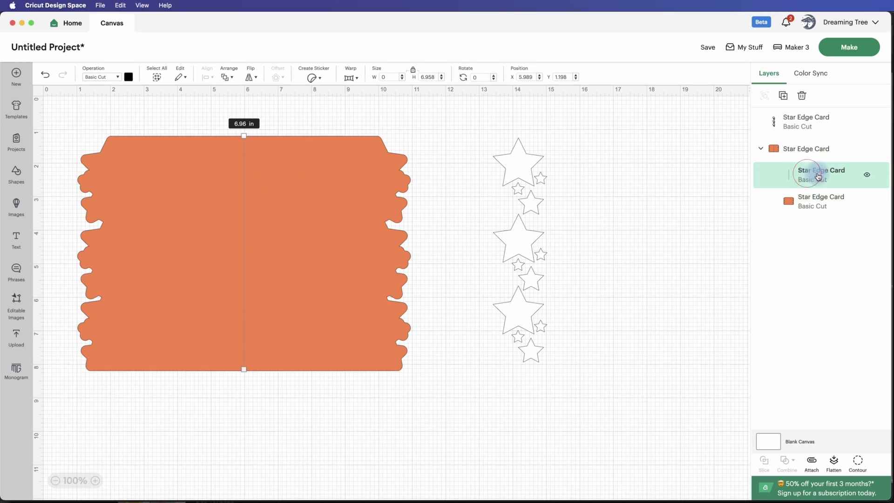
pyautogui.click(808, 149)
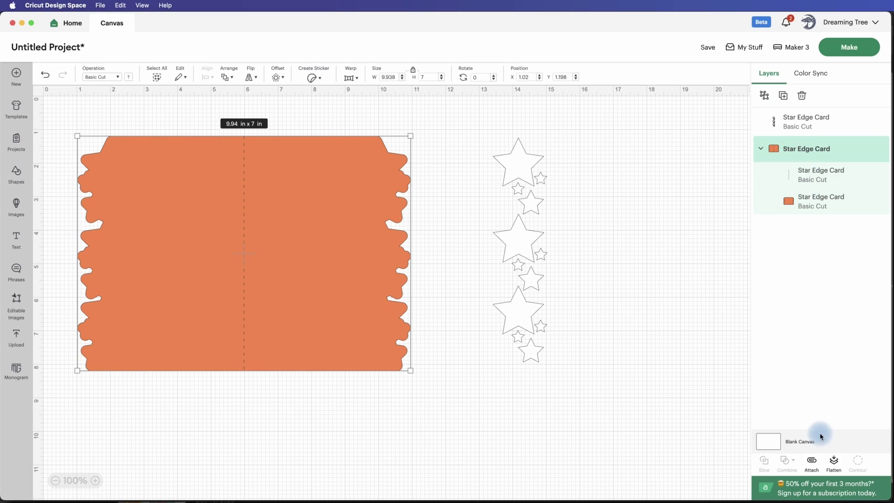
pyautogui.click(812, 462)
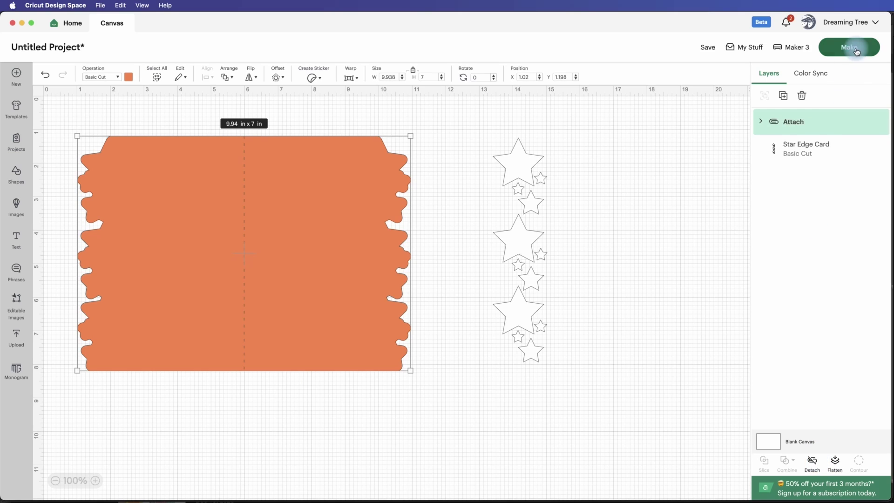
# Step: Proceed to making the project with on-mat loading, and view the second mat holding the card base
pyautogui.click(855, 51)
pyautogui.click(414, 290)
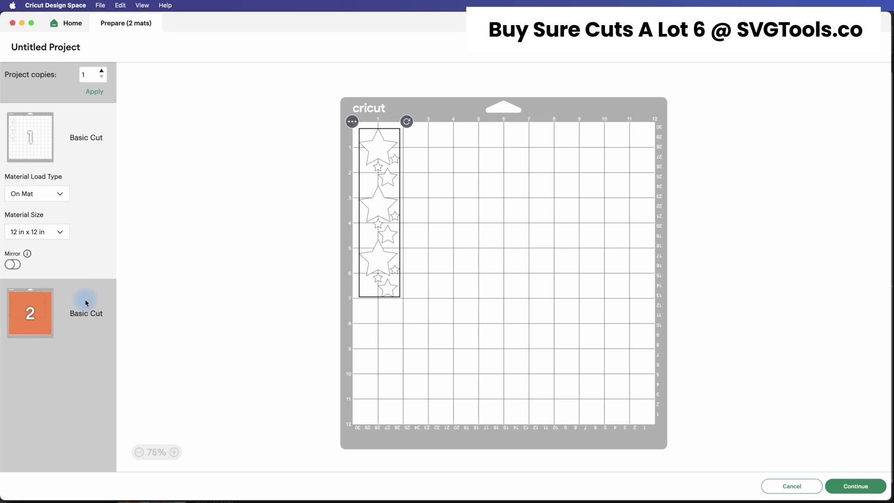
pyautogui.click(85, 303)
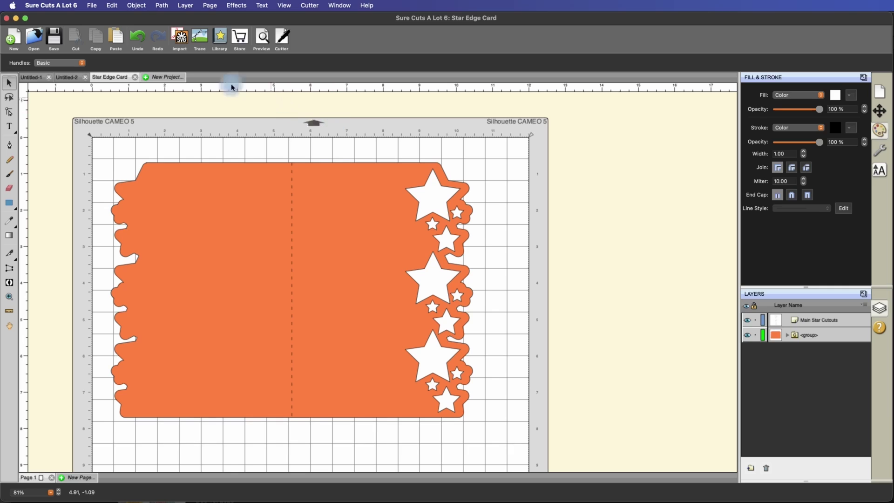
# Step: Switch back to Sure Cuts A Lot 6, reopen Star Edge Card.scut6 from the Desktop, revert it to the last saved version, and select the card group
pyautogui.click(92, 5)
pyautogui.click(100, 27)
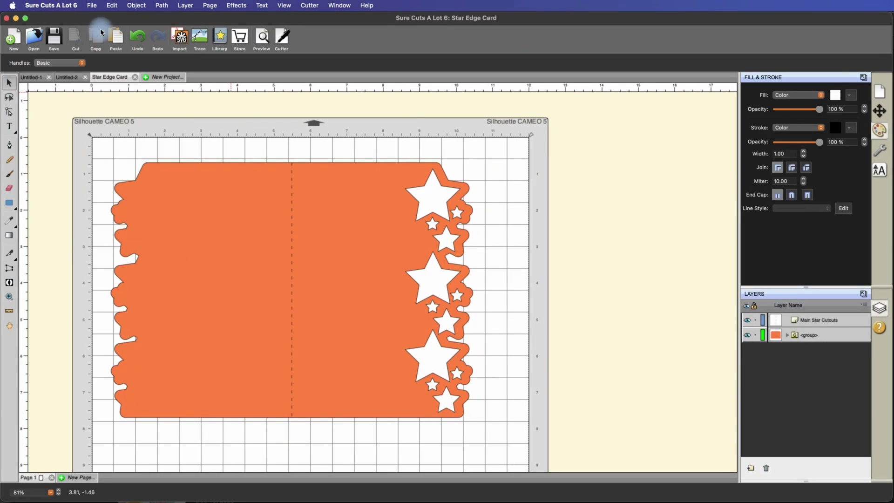
pyautogui.click(518, 184)
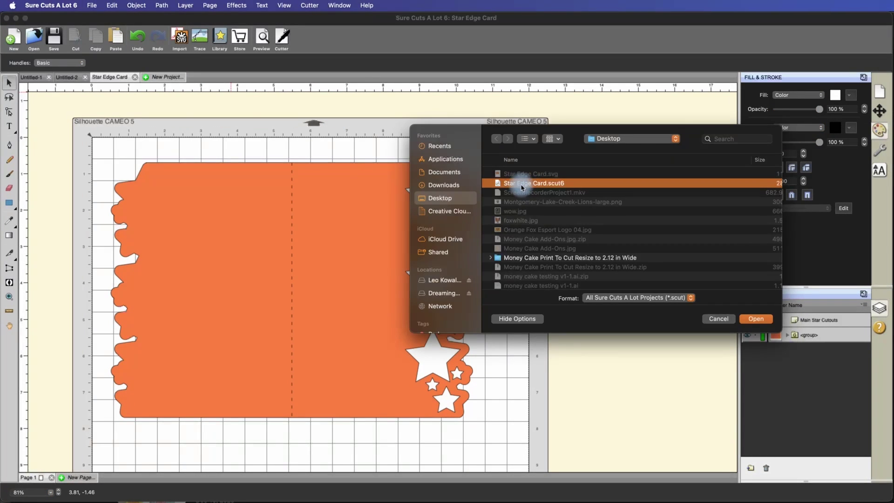
pyautogui.doubleClick(547, 183)
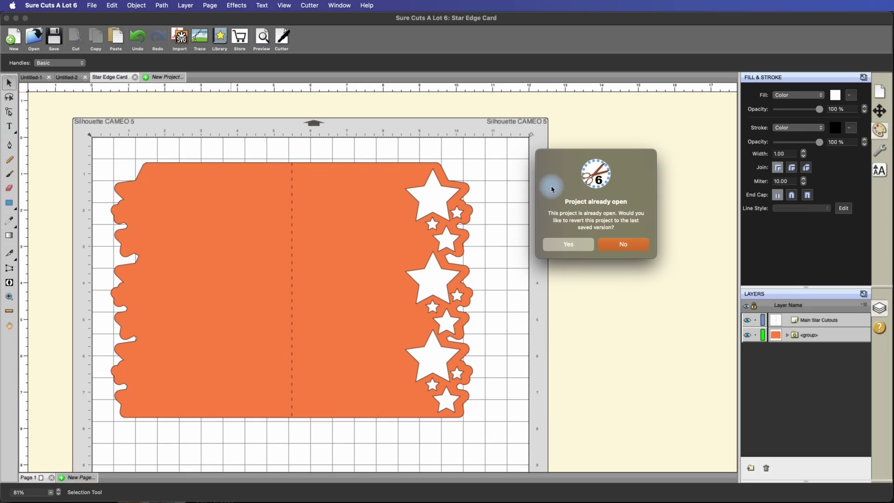
pyautogui.click(576, 244)
pyautogui.click(247, 187)
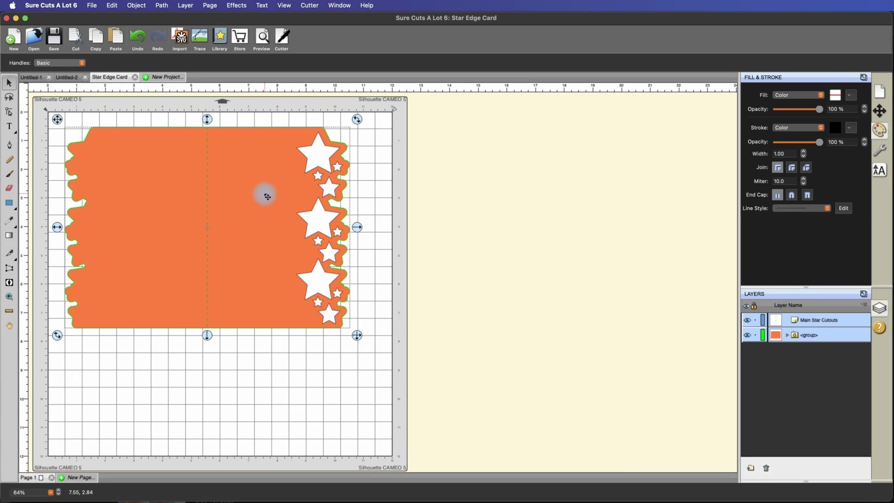
pyautogui.click(401, 202)
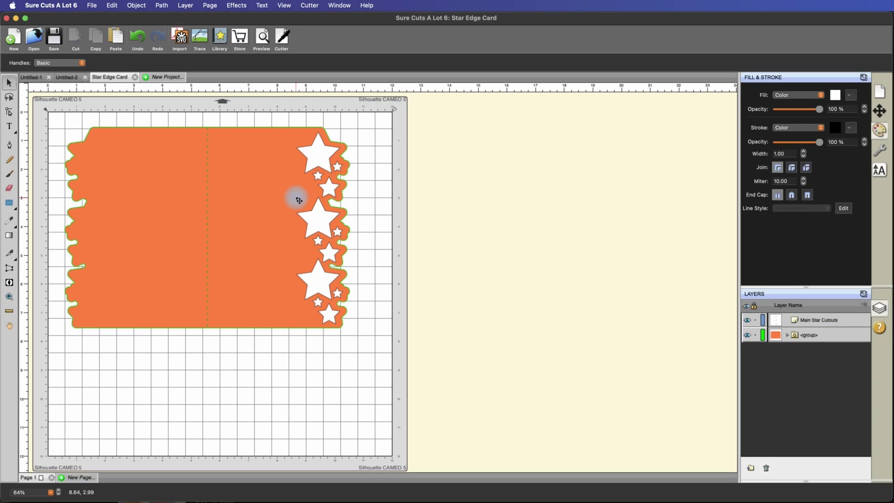
pyautogui.click(298, 200)
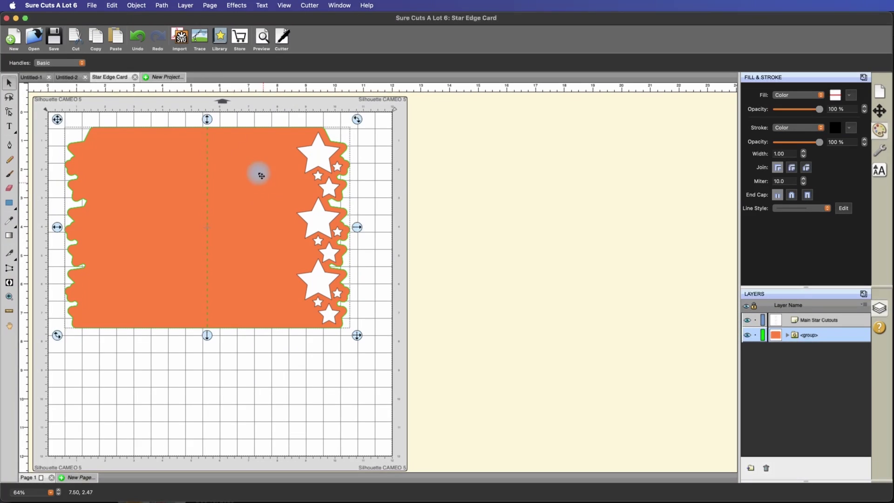
# Step: Load Montgomery-Lake-Creek-Lions-large.png from the Desktop for image tracing, using the Color Layers mode
pyautogui.click(200, 40)
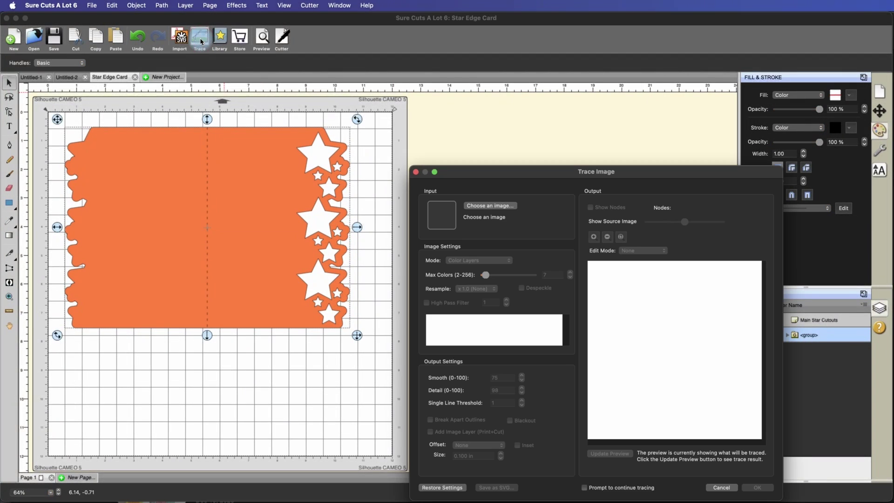
pyautogui.click(485, 208)
pyautogui.doubleClick(549, 273)
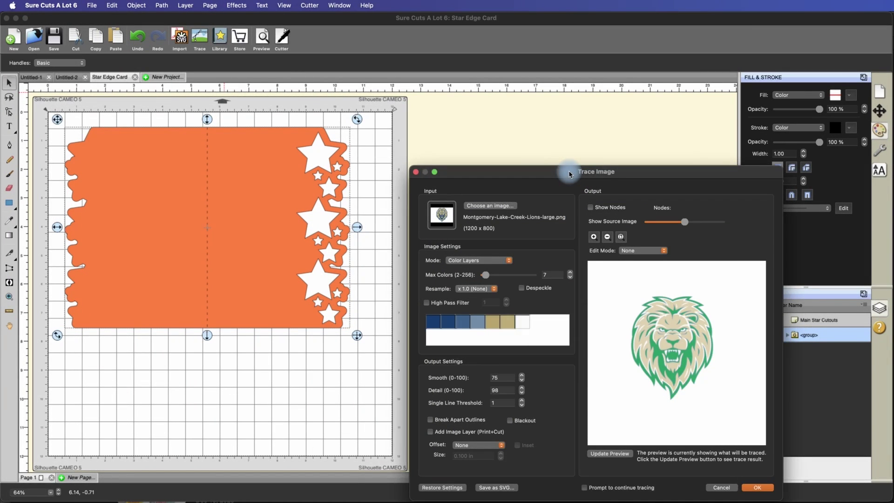
pyautogui.moveTo(569, 174); pyautogui.dragTo(538, 126)
pyautogui.click(448, 213)
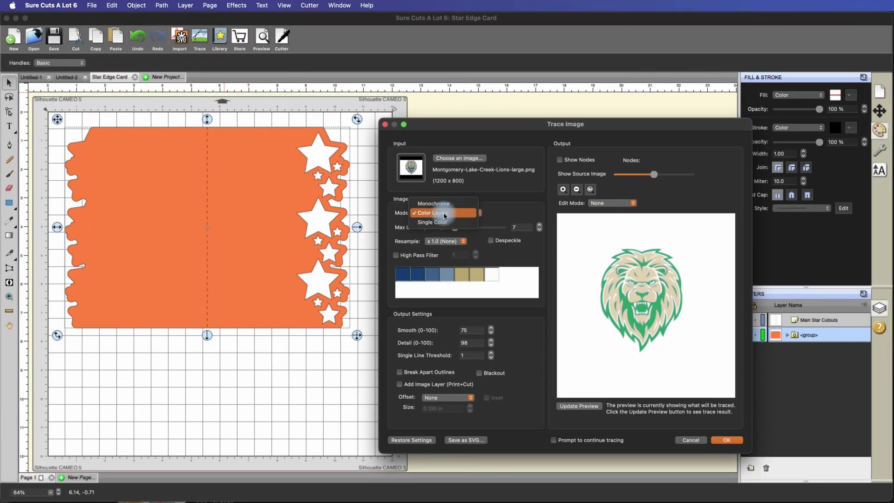
pyautogui.click(441, 215)
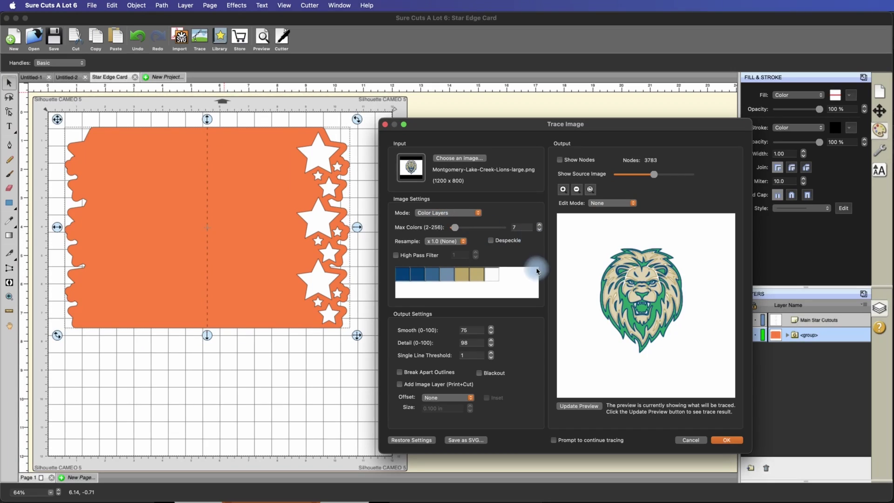
# Step: Set the trace's maximum colors to 3, update the preview, and trace the lion image into the project
pyautogui.click(539, 229)
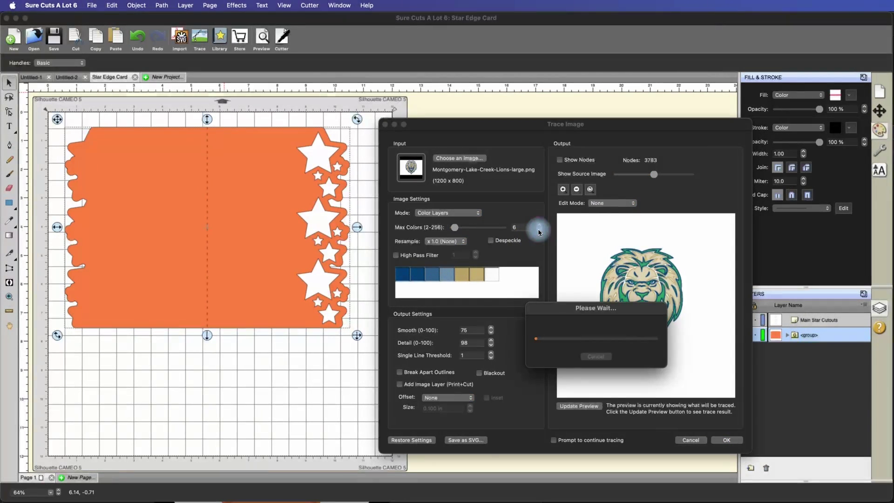
pyautogui.click(539, 232)
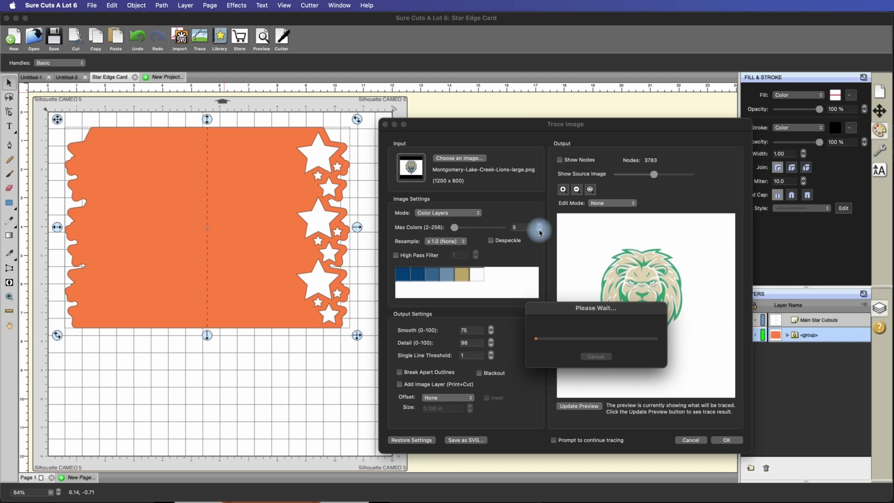
pyautogui.click(540, 231)
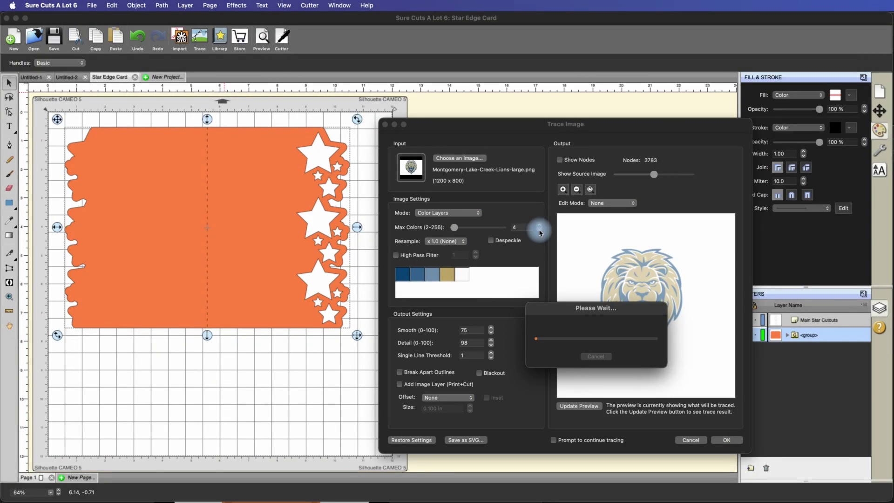
pyautogui.click(539, 231)
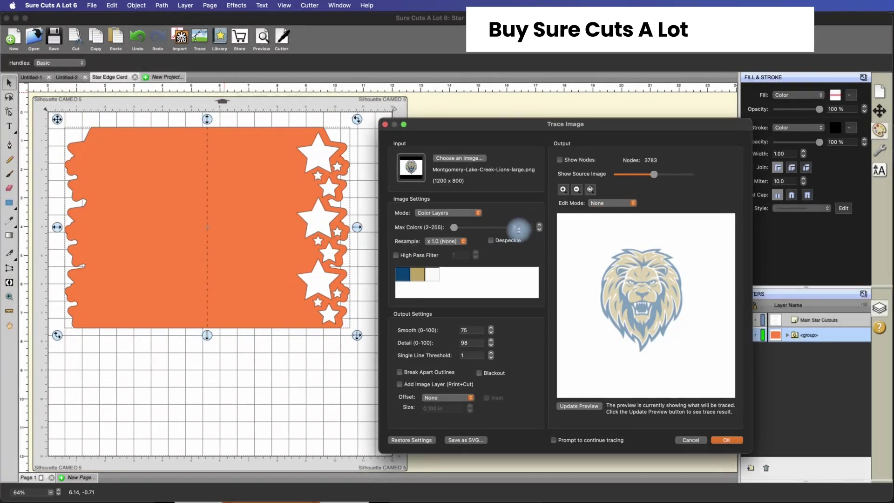
pyautogui.click(579, 406)
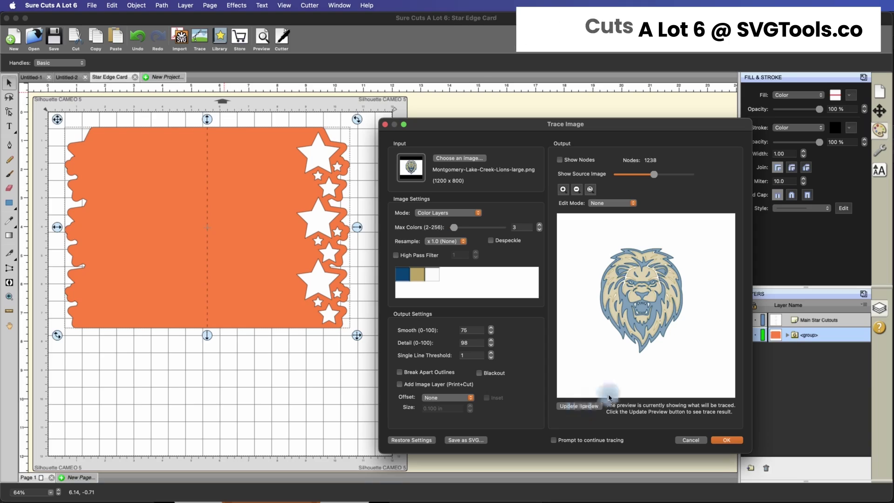
pyautogui.click(725, 435)
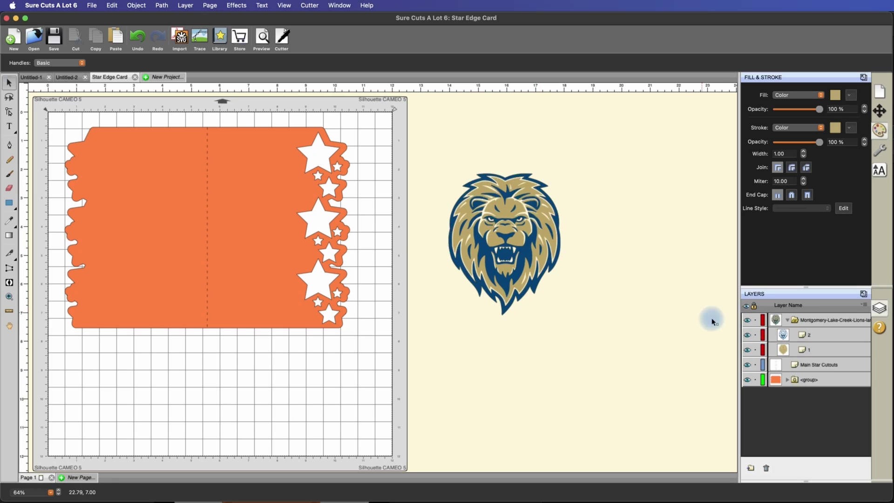
# Step: Toggle the visibility of the lion's blue layer 2 to examine how the traced colors are separated
pyautogui.click(747, 335)
pyautogui.click(747, 335)
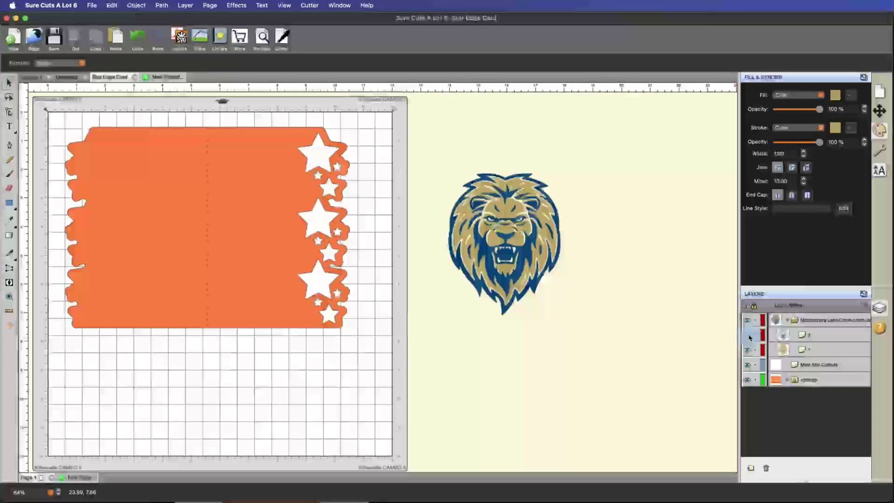
pyautogui.click(531, 247)
pyautogui.moveTo(605, 328); pyautogui.dragTo(433, 140)
pyautogui.click(630, 245)
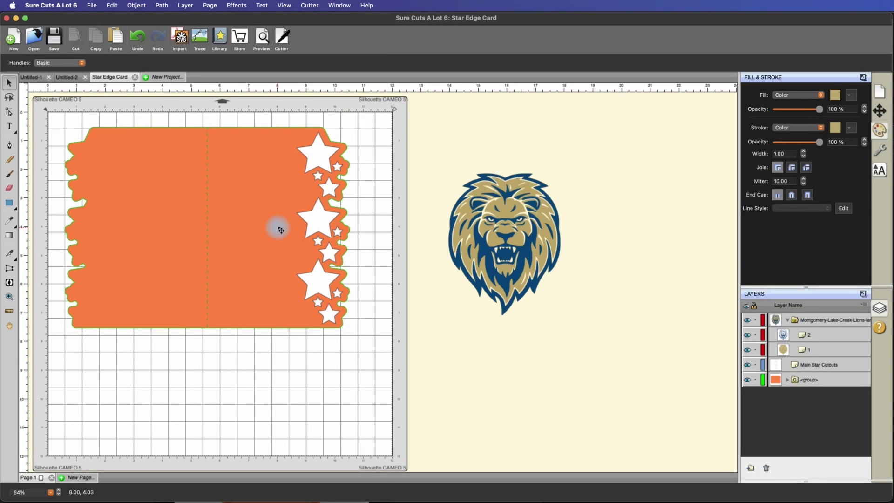
# Step: Copy the hex color 074376 from the fill of the lion's blue layer 2
pyautogui.click(816, 340)
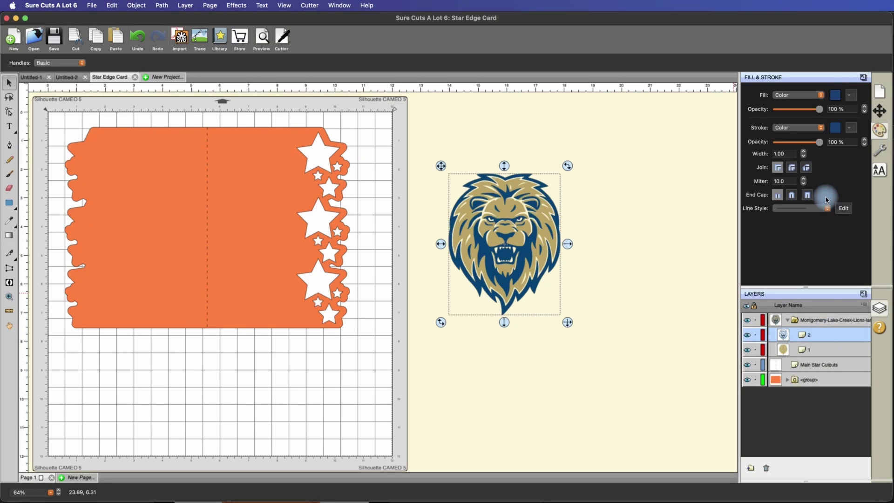
pyautogui.click(835, 95)
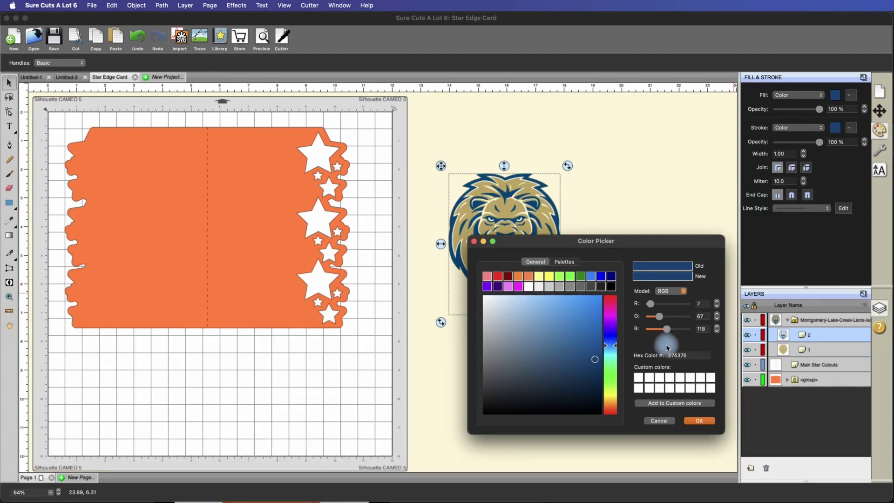
pyautogui.click(691, 355)
pyautogui.moveTo(690, 354); pyautogui.dragTo(665, 354)
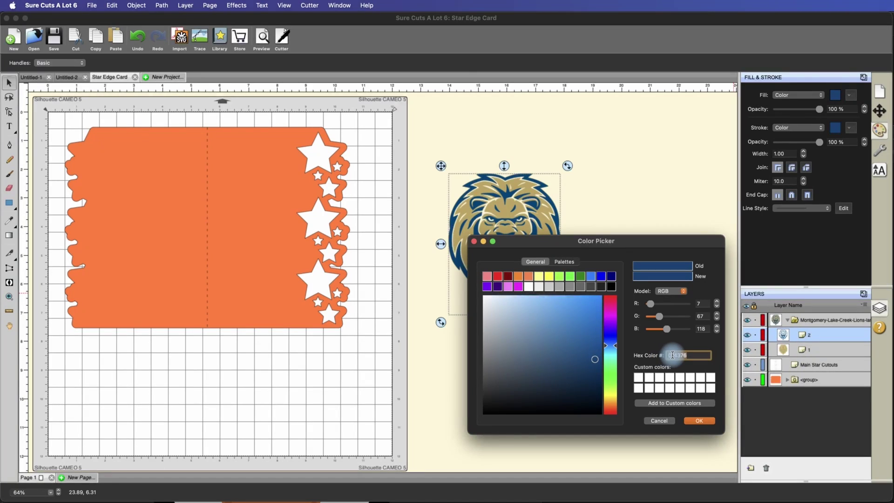
pyautogui.rightClick(678, 356)
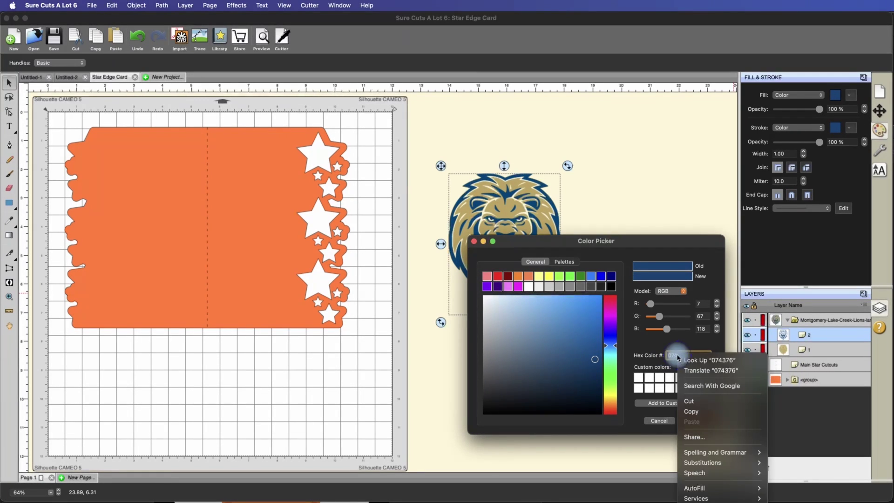
pyautogui.click(691, 413)
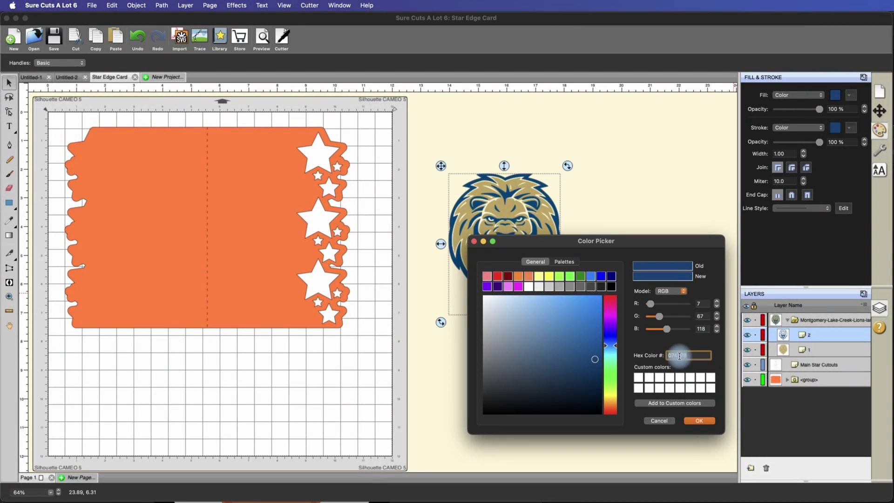
pyautogui.click(698, 421)
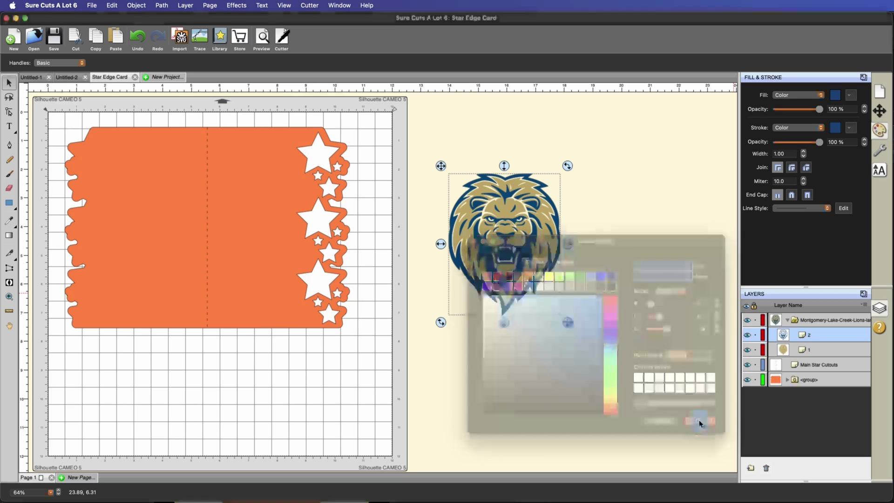
# Step: Set the fill of the Card Base layer inside the card group to hex color 074376
pyautogui.click(808, 378)
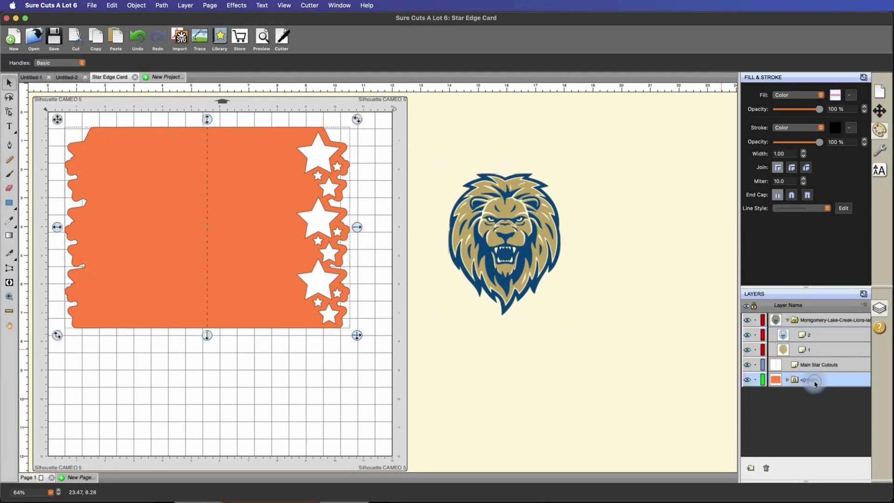
pyautogui.click(786, 380)
pyautogui.click(819, 409)
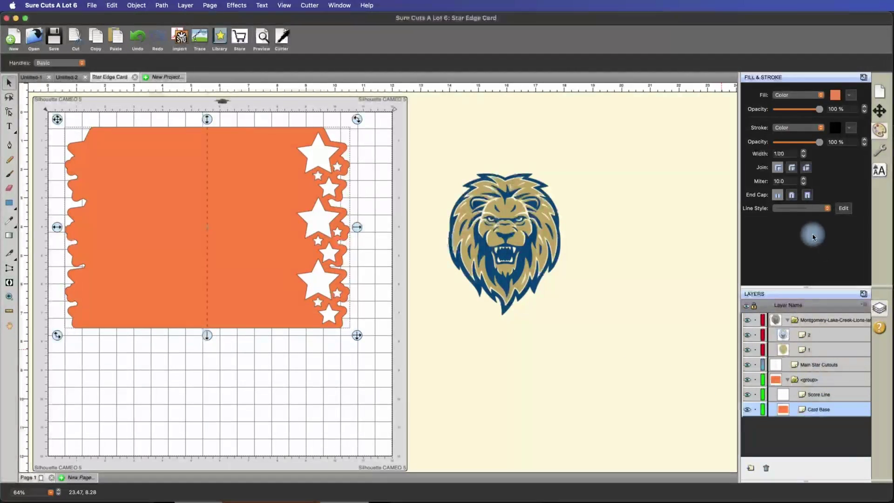
pyautogui.click(836, 96)
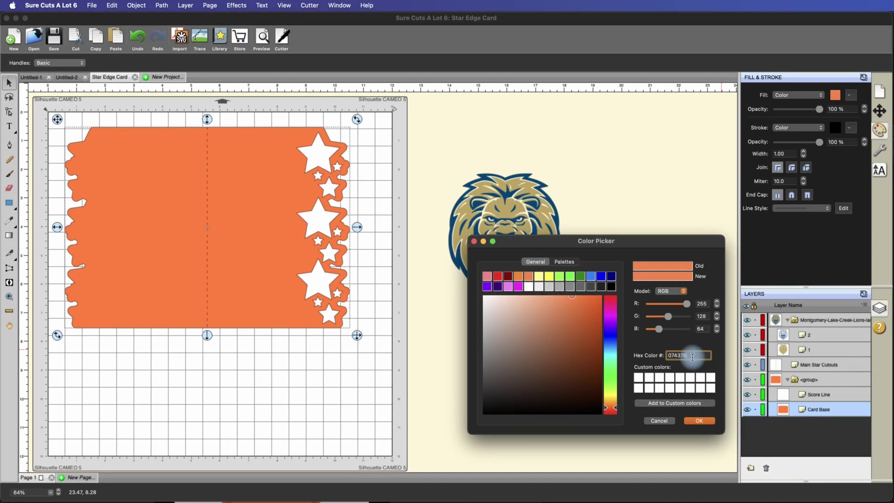
pyautogui.press('Return')
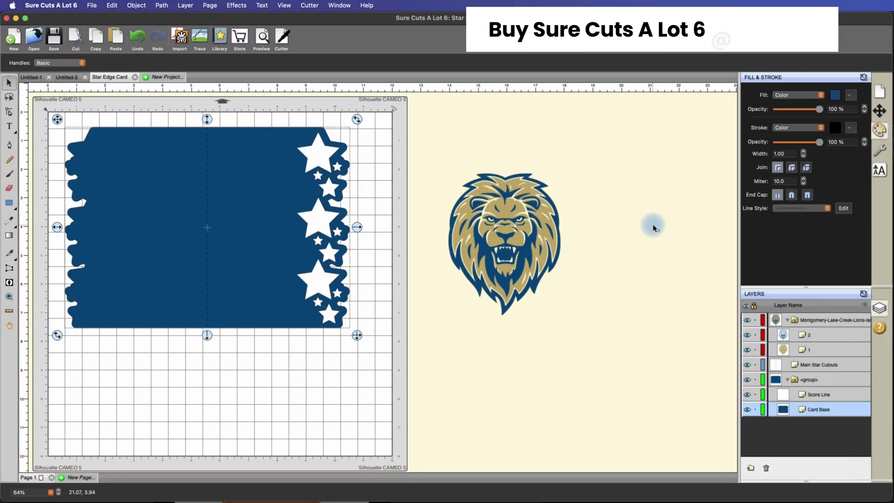
# Step: Move the traced lion onto the mat below the card and ungroup it into separate color layers
pyautogui.click(438, 157)
pyautogui.moveTo(437, 157); pyautogui.dragTo(605, 367)
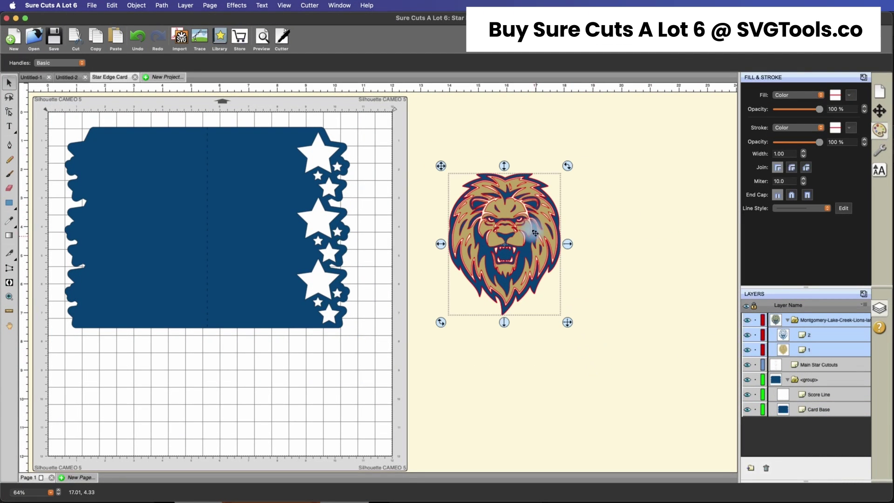
pyautogui.click(612, 229)
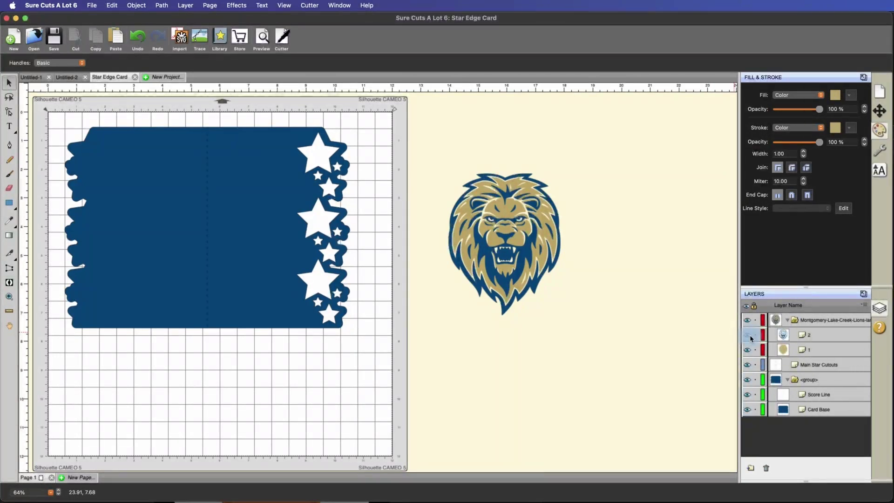
pyautogui.click(823, 334)
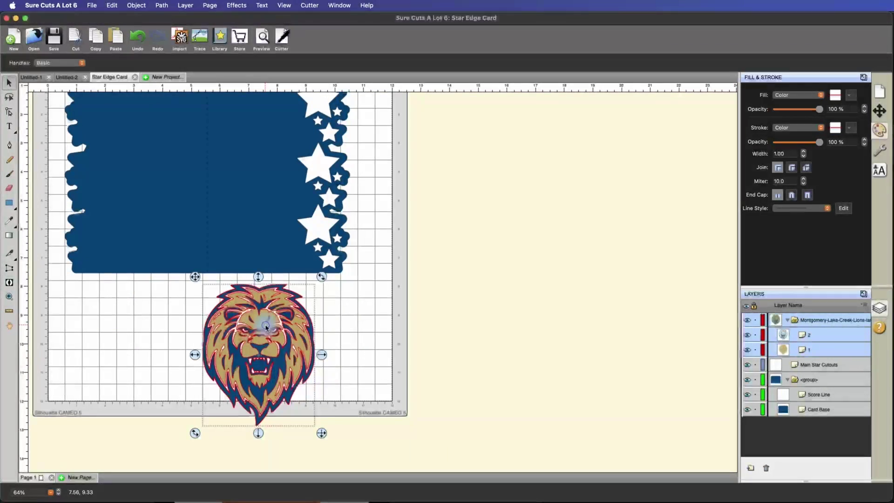
pyautogui.rightClick(267, 323)
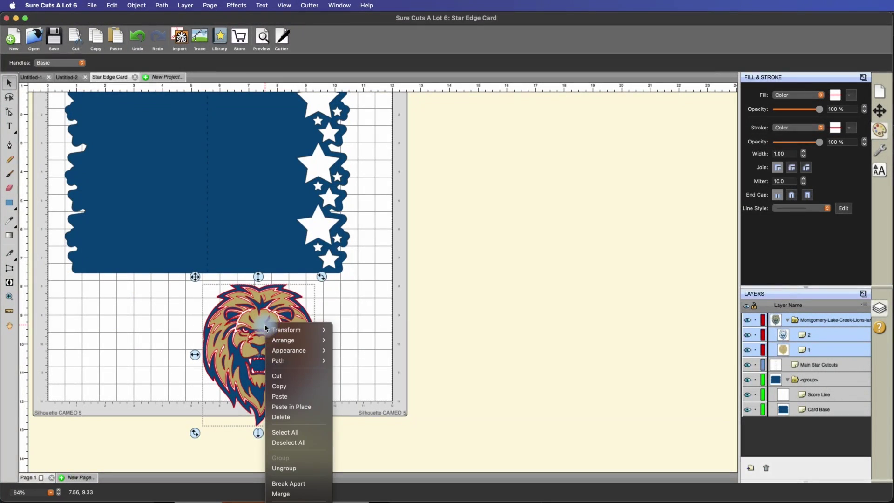
pyautogui.click(296, 467)
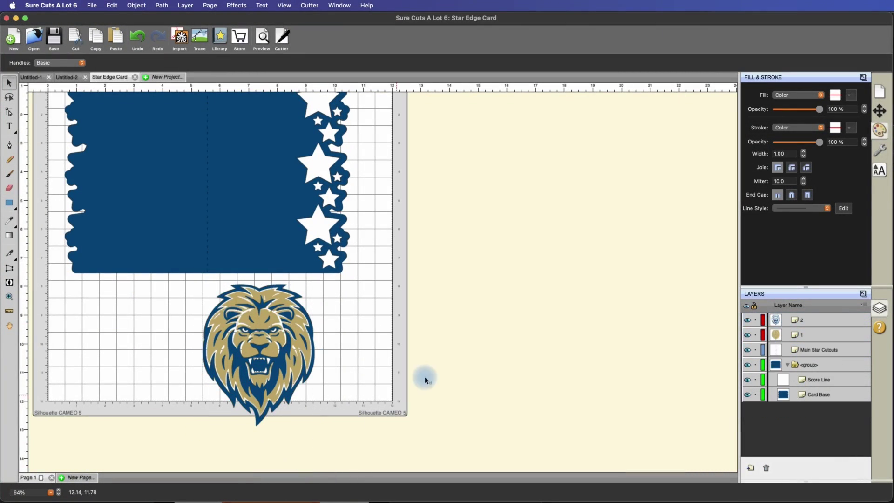
# Step: Hide and show the ungrouped blue layer 2 to examine the gold lion shape beneath it
pyautogui.click(747, 320)
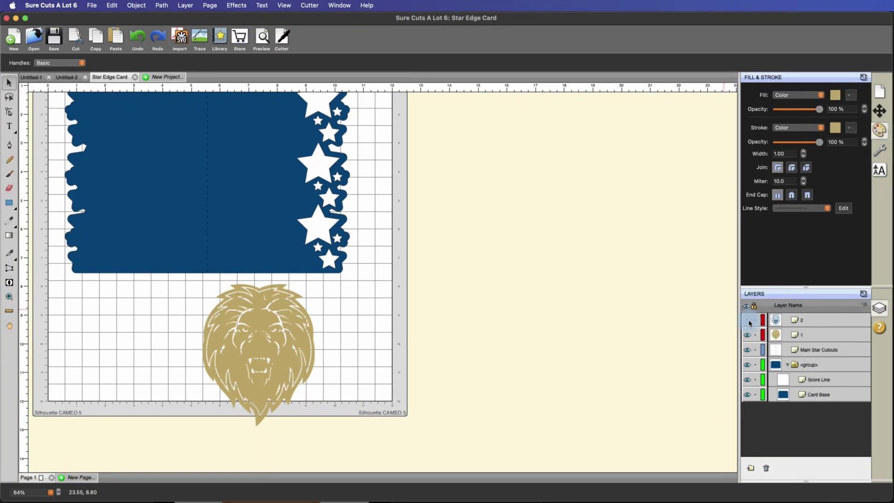
pyautogui.click(748, 320)
pyautogui.click(748, 321)
pyautogui.click(748, 321)
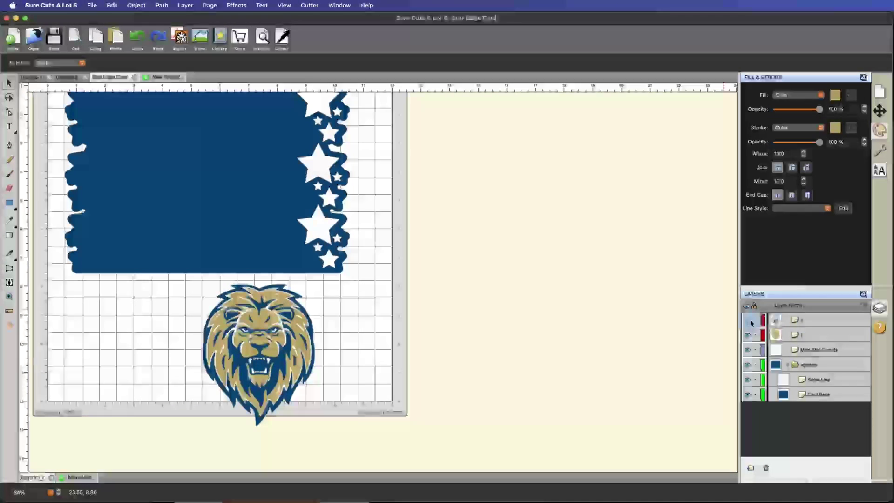
# Step: Duplicate the gold lion layer 1 by copy and paste, and place the copy apart from the original lion
pyautogui.click(803, 335)
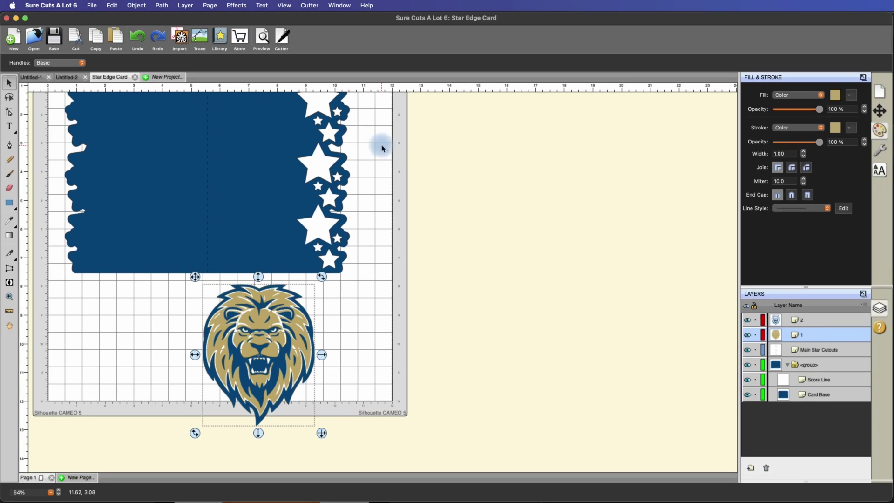
pyautogui.click(113, 5)
pyautogui.click(114, 55)
pyautogui.click(115, 5)
pyautogui.click(120, 75)
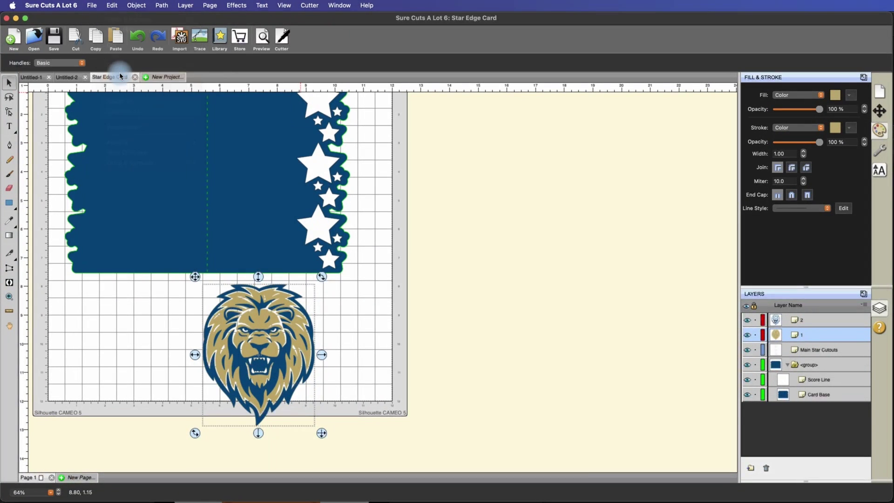
pyautogui.moveTo(389, 255); pyautogui.dragTo(399, 331)
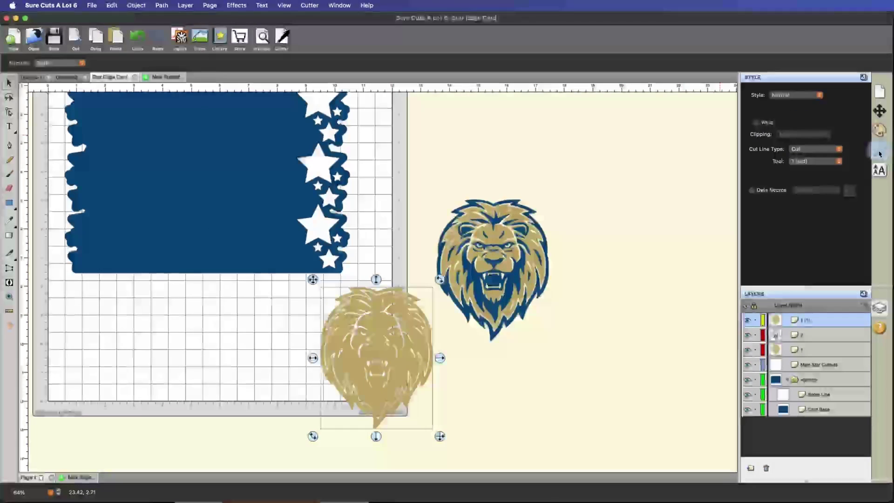
# Step: Apply the Shadow Blackout style to the gold lion copy with a size of 0.10 in
pyautogui.click(815, 96)
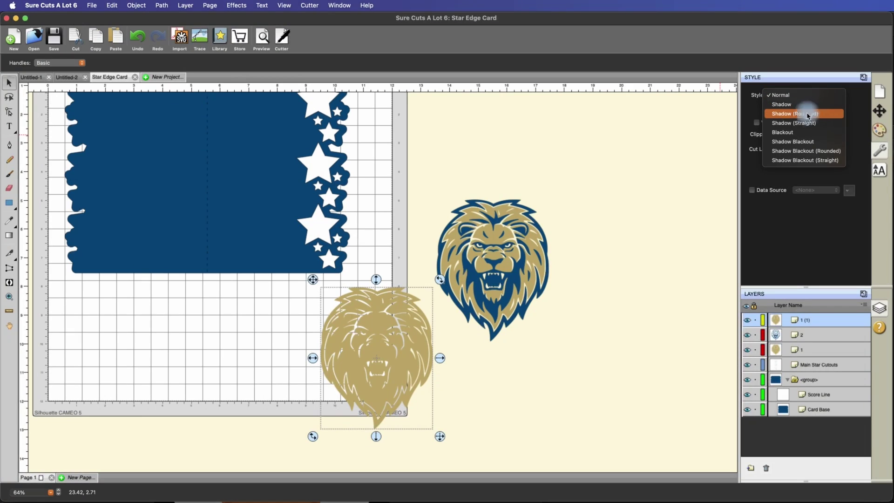
pyautogui.click(804, 141)
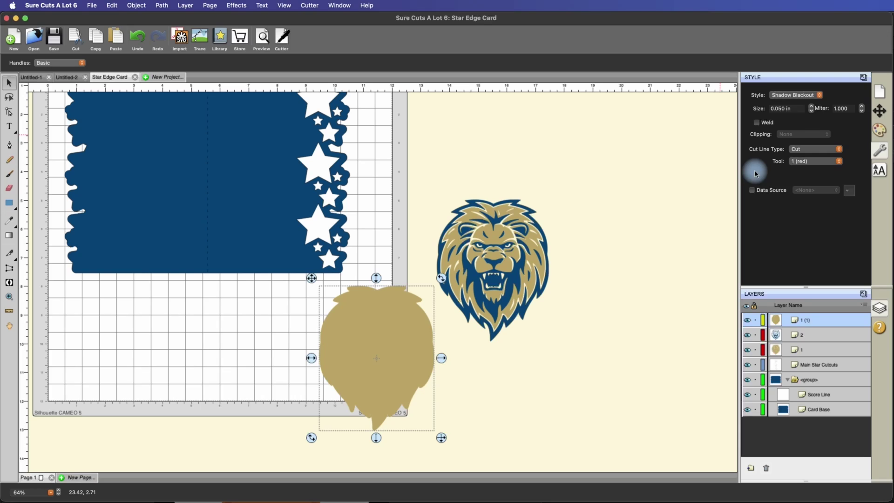
pyautogui.click(813, 109)
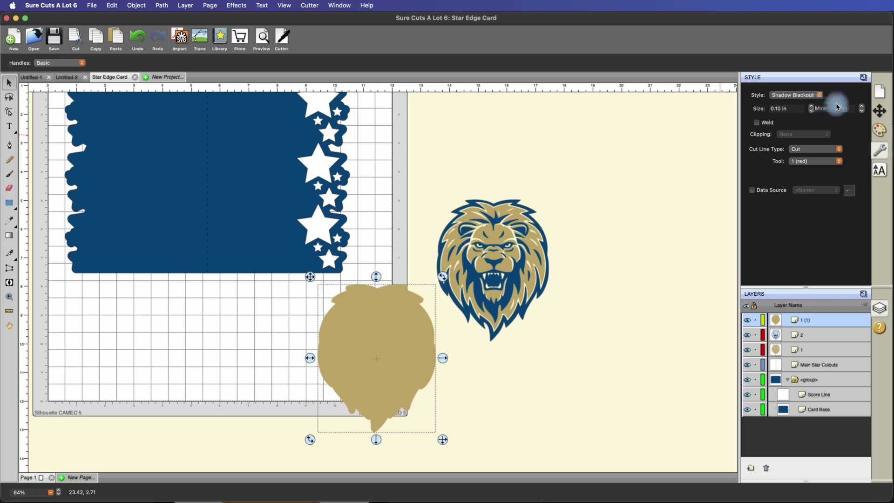
# Step: Set the fill color of the lion's shadow shape to white
pyautogui.click(880, 131)
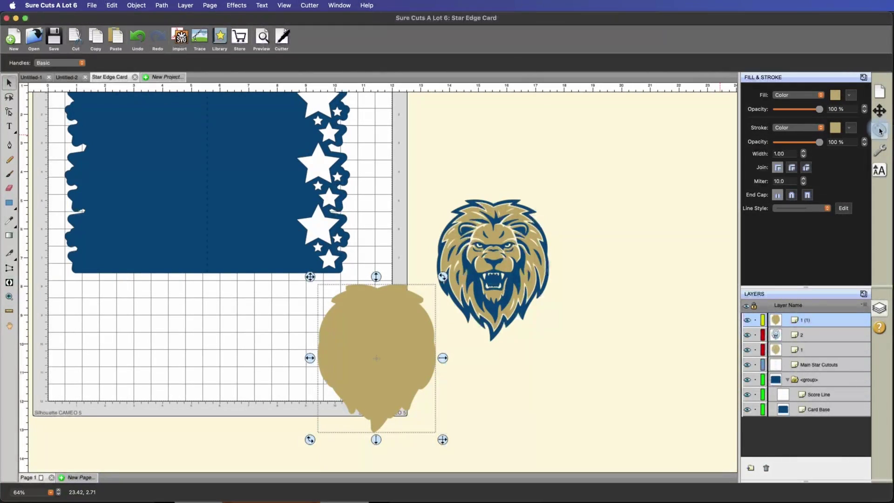
pyautogui.click(834, 95)
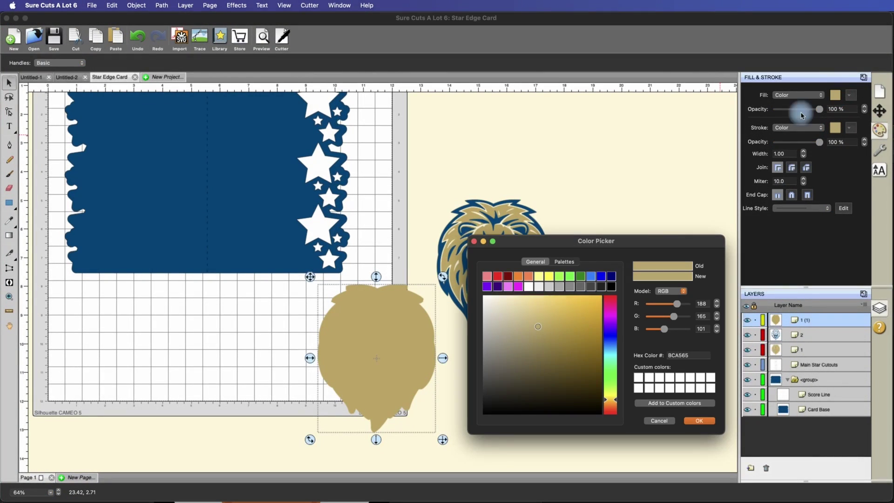
pyautogui.click(697, 421)
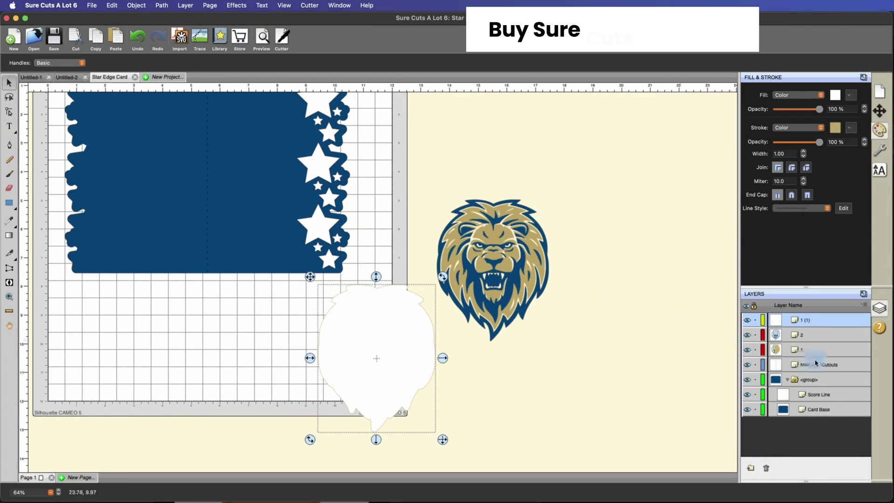
# Step: Move lion layers 2 and 1 together onto the white shadow shape and place them above it in the layer order
pyautogui.click(810, 335)
pyautogui.keyDown('shift'); pyautogui.click(809, 350); pyautogui.keyUp('shift')
pyautogui.moveTo(488, 247); pyautogui.dragTo(372, 335)
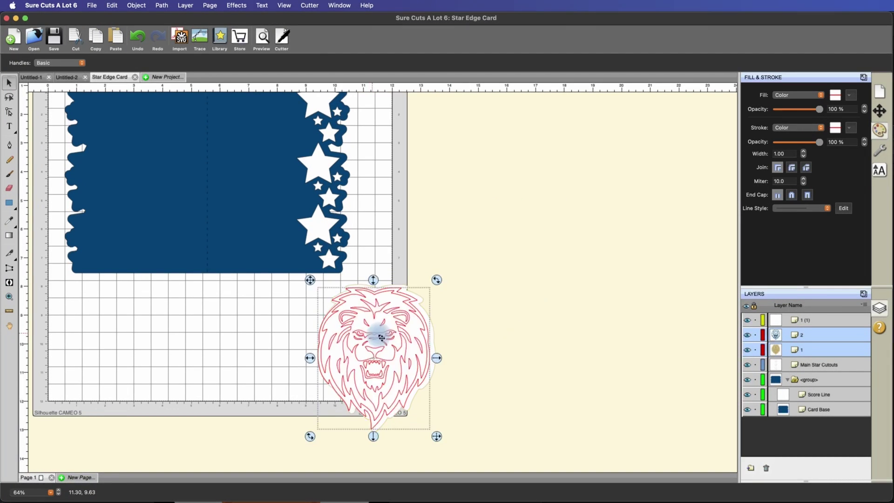
pyautogui.moveTo(811, 336); pyautogui.dragTo(808, 313)
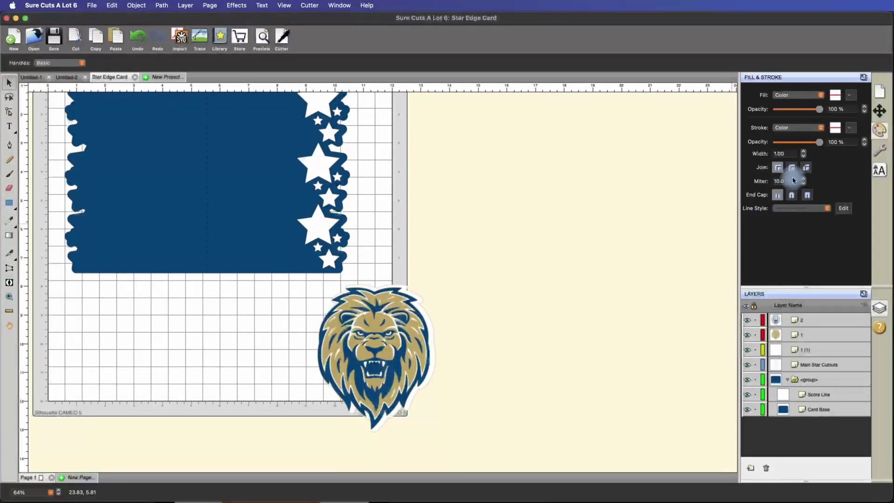
# Step: Nudge lion layers 2 and 1 to X 9.506 in and Y 8.042 in so they sit centered on the white shadow
pyautogui.click(878, 110)
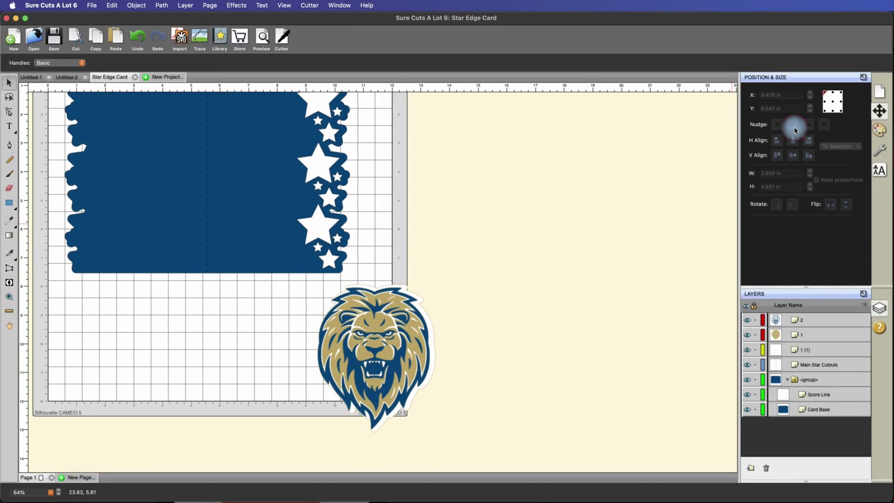
pyautogui.click(810, 319)
pyautogui.keyDown('shift'); pyautogui.click(810, 335); pyautogui.keyUp('shift')
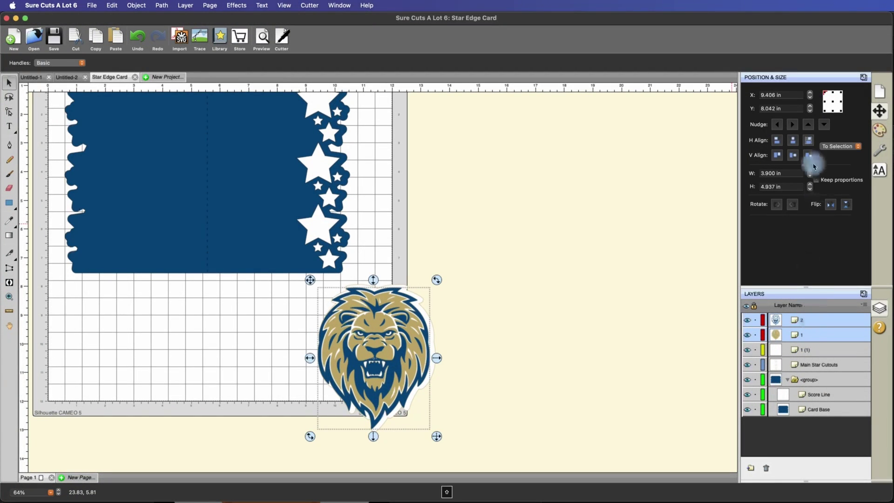
pyautogui.click(792, 124)
pyautogui.click(792, 124)
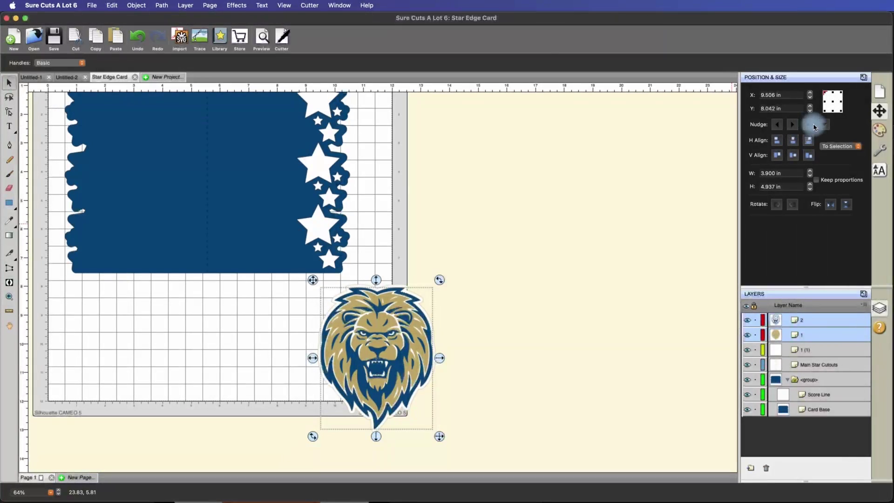
pyautogui.click(812, 126)
pyautogui.click(824, 125)
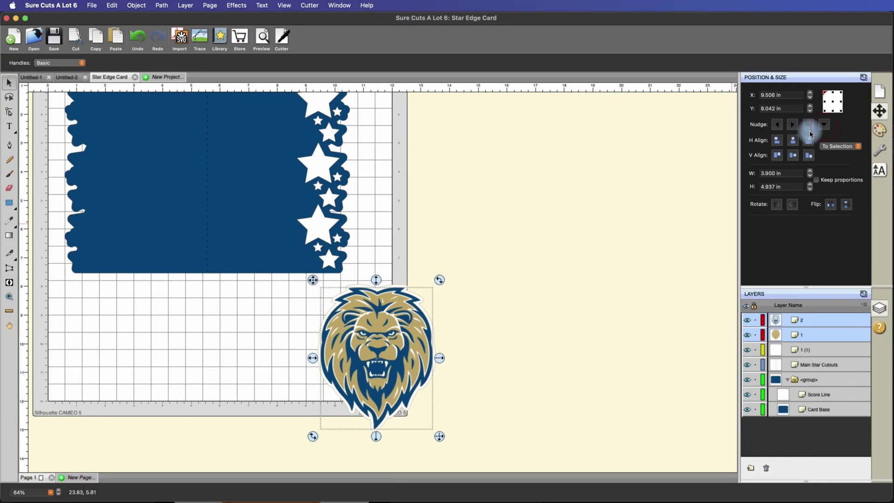
# Step: Increase the white lion shadow's size to 0.20 in and change its style to the rounded Shadow Blackout
pyautogui.click(662, 186)
pyautogui.click(747, 349)
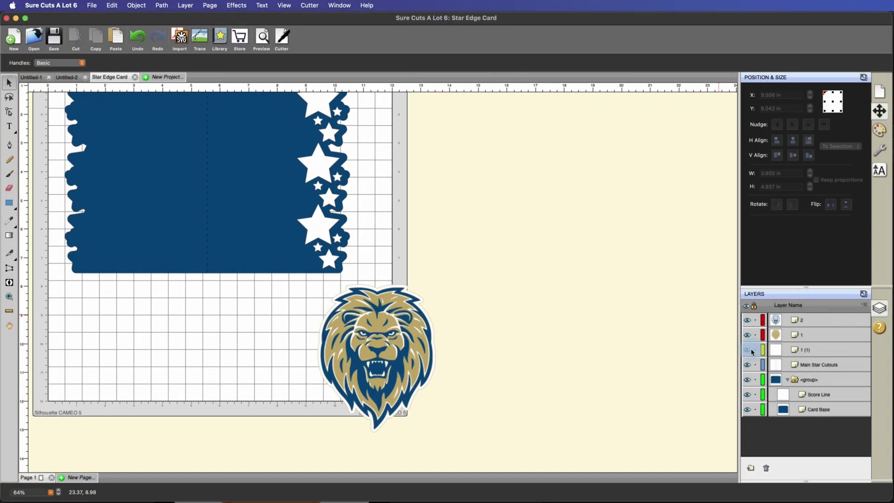
pyautogui.click(801, 351)
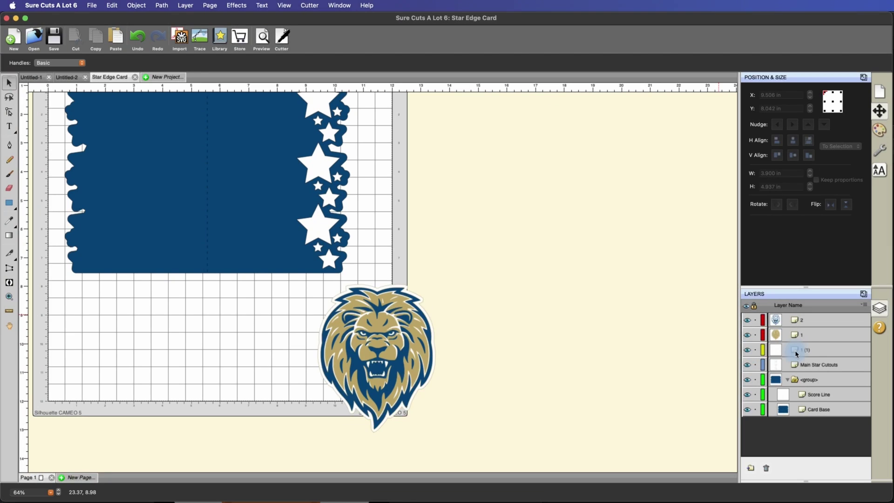
pyautogui.click(879, 150)
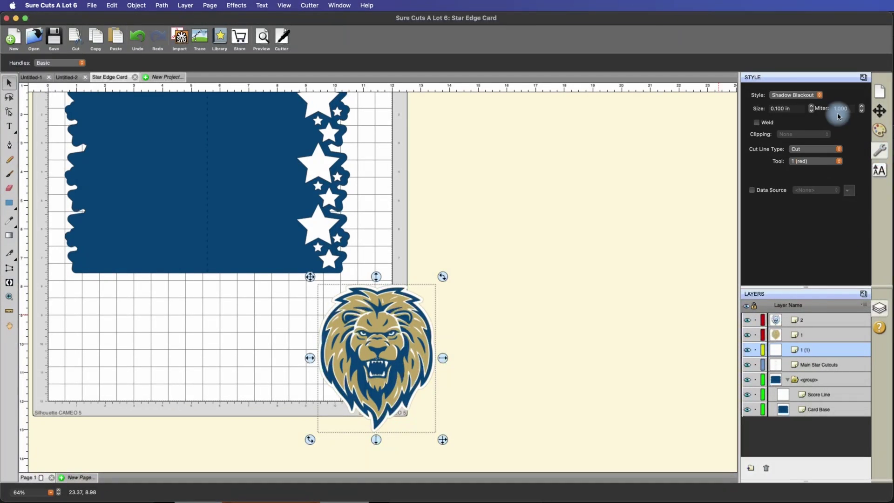
pyautogui.click(812, 106)
pyautogui.click(811, 107)
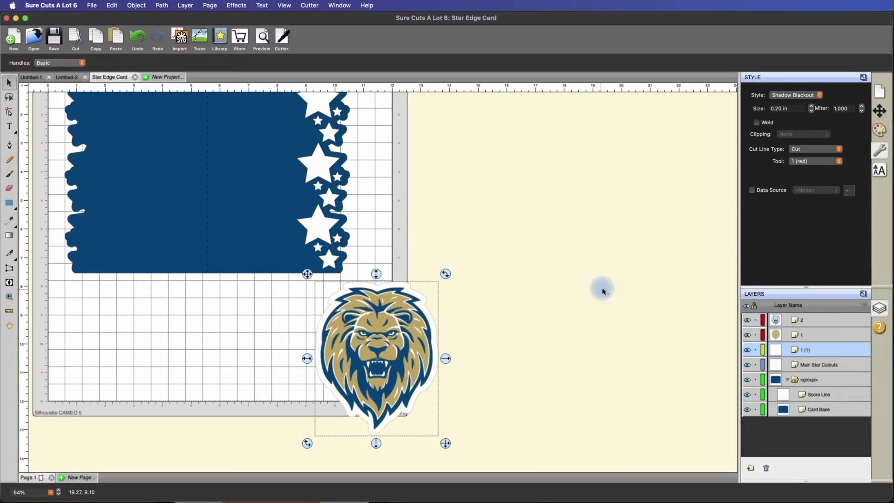
pyautogui.click(819, 95)
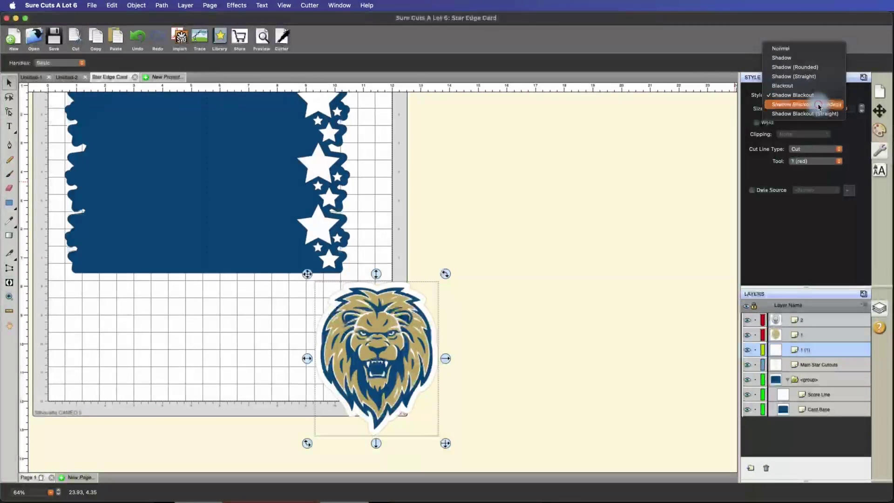
pyautogui.click(819, 105)
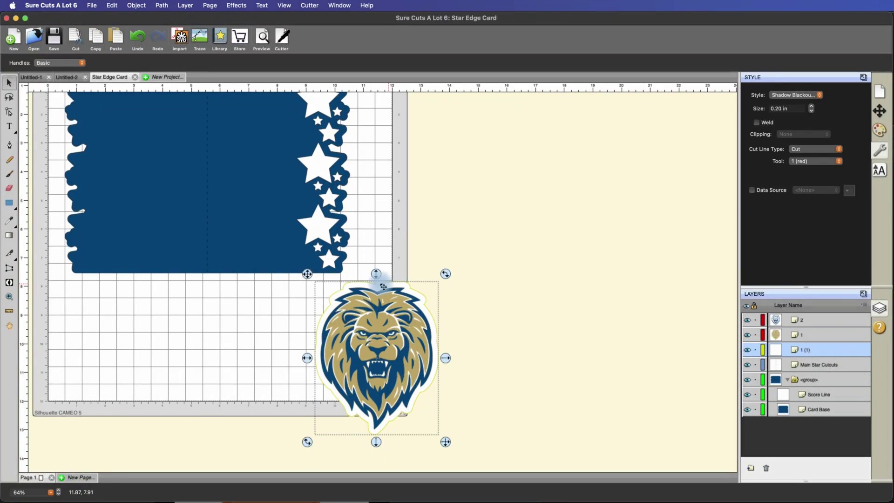
pyautogui.click(535, 318)
# Step: Group lion layers 2 and 1 with the white shadow layer 1 (1)
pyautogui.click(812, 320)
pyautogui.keyDown('shift'); pyautogui.click(812, 336); pyautogui.keyUp('shift')
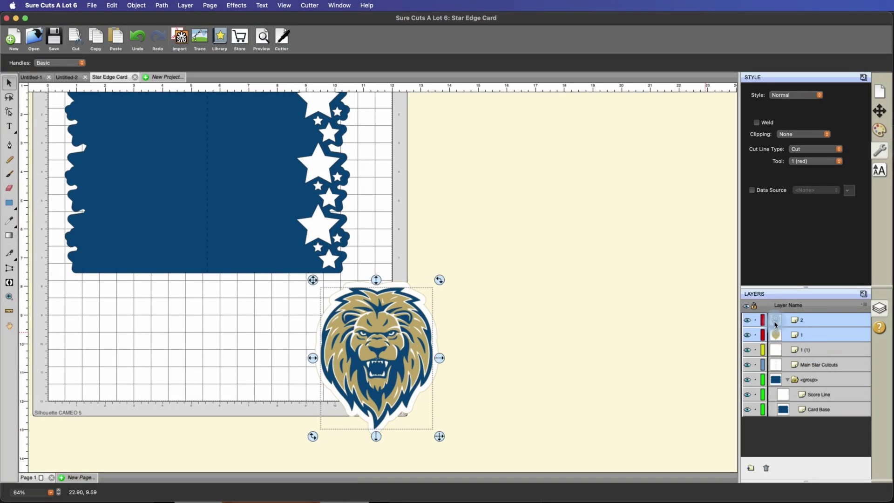
pyautogui.keyDown('shift'); pyautogui.click(807, 352); pyautogui.keyUp('shift')
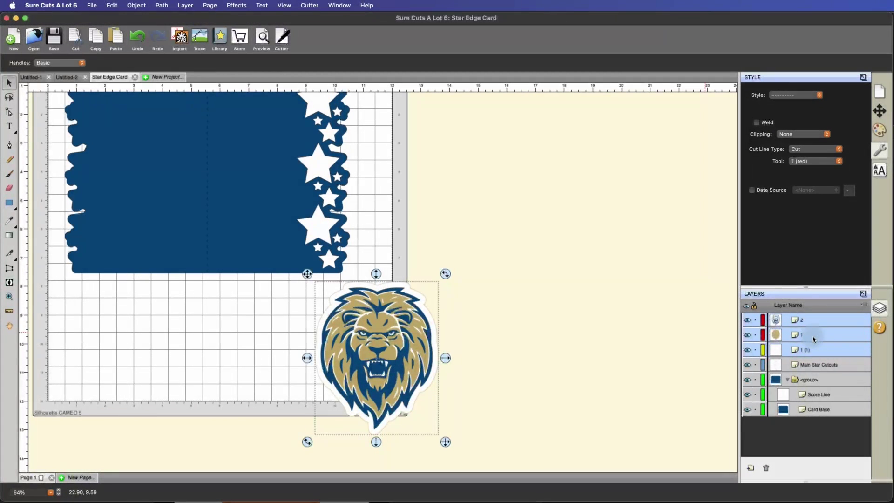
pyautogui.rightClick(342, 331)
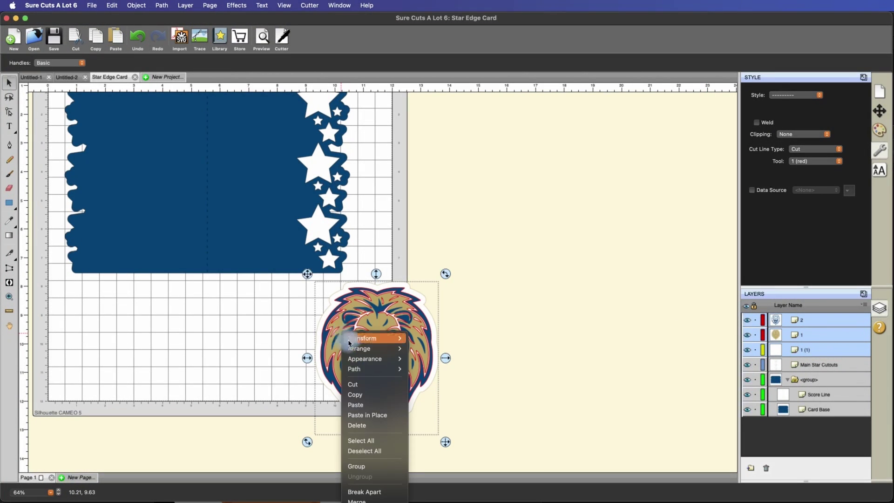
pyautogui.click(370, 466)
pyautogui.click(539, 393)
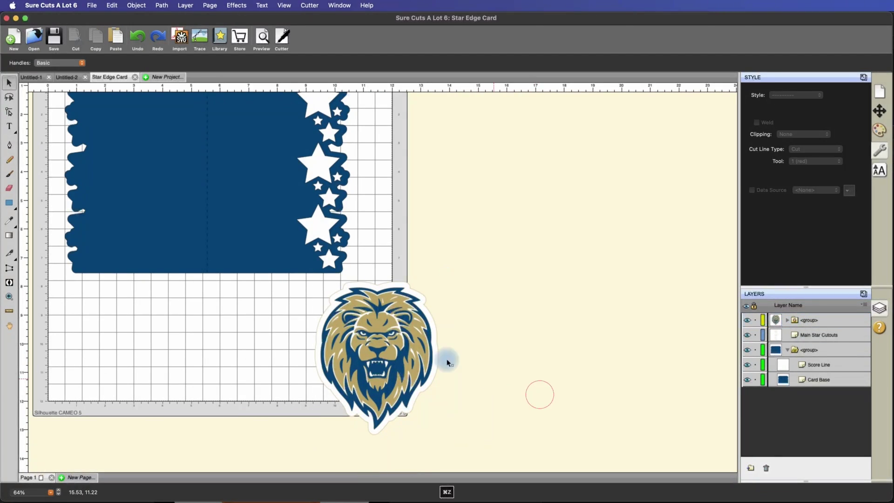
# Step: Scale the lion group down proportionally to about 2.74 x 3.40 in
pyautogui.click(369, 329)
pyautogui.click(447, 437)
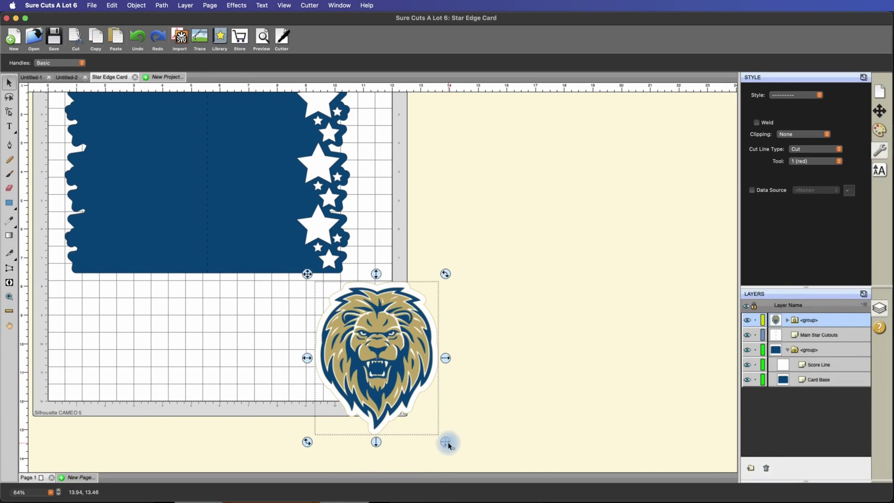
pyautogui.moveTo(447, 445); pyautogui.dragTo(401, 386)
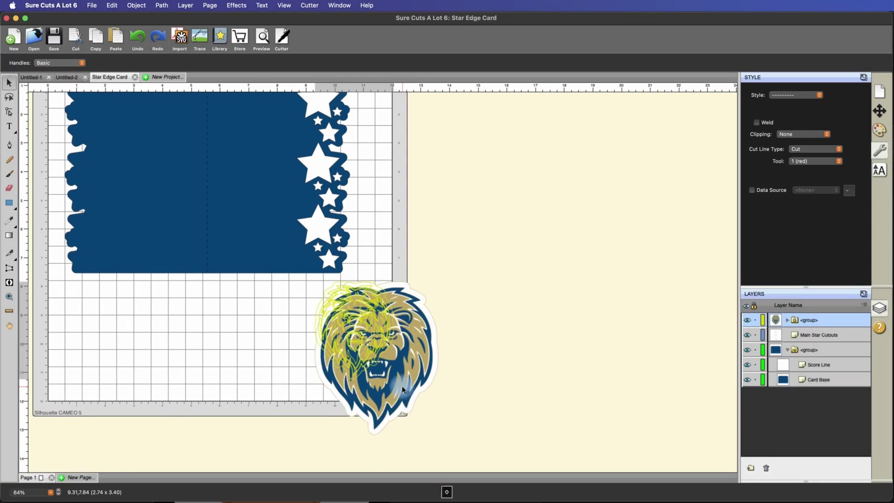
# Step: Try the lion group on the card front for size and move it off to the right of the card
pyautogui.moveTo(361, 326); pyautogui.dragTo(286, 200)
pyautogui.scroll(3, 279, 230)
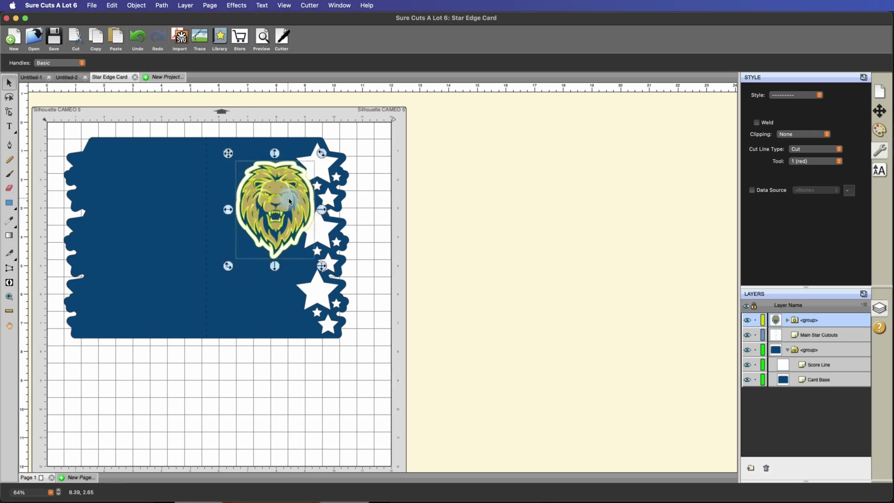
pyautogui.click(449, 231)
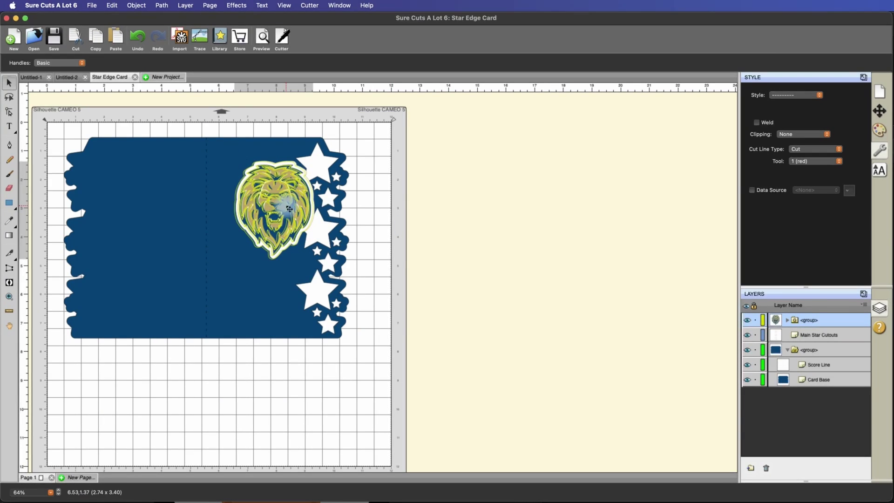
pyautogui.click(285, 211)
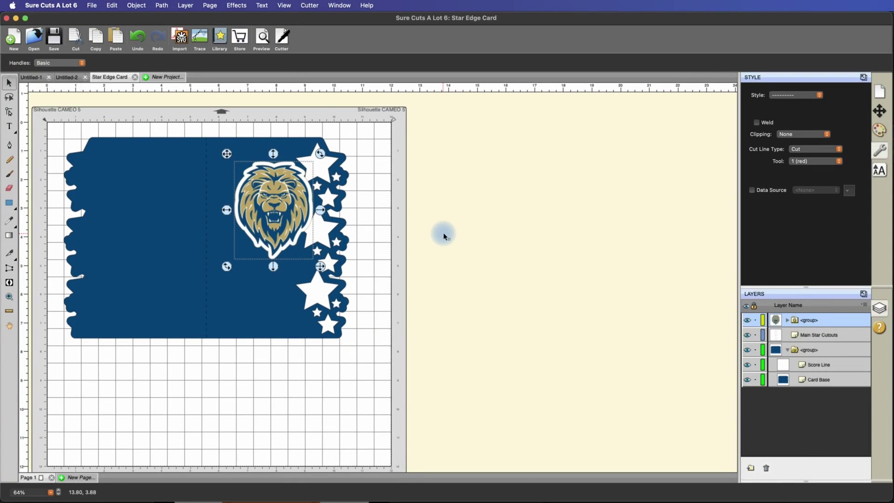
pyautogui.moveTo(280, 194); pyautogui.dragTo(401, 170)
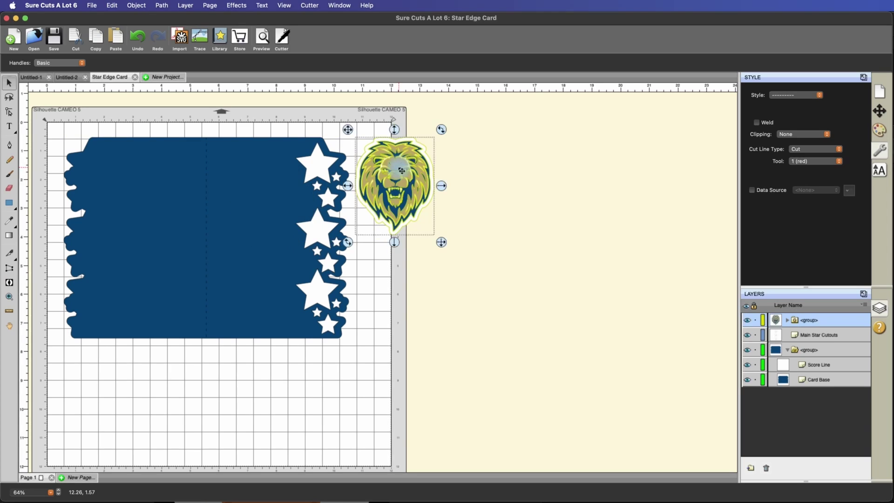
pyautogui.click(459, 182)
# Step: Export the project to the Desktop as an SVG file named Grad Edge Card 2
pyautogui.click(91, 6)
pyautogui.click(101, 118)
pyautogui.write('Grad Edge Card 2')
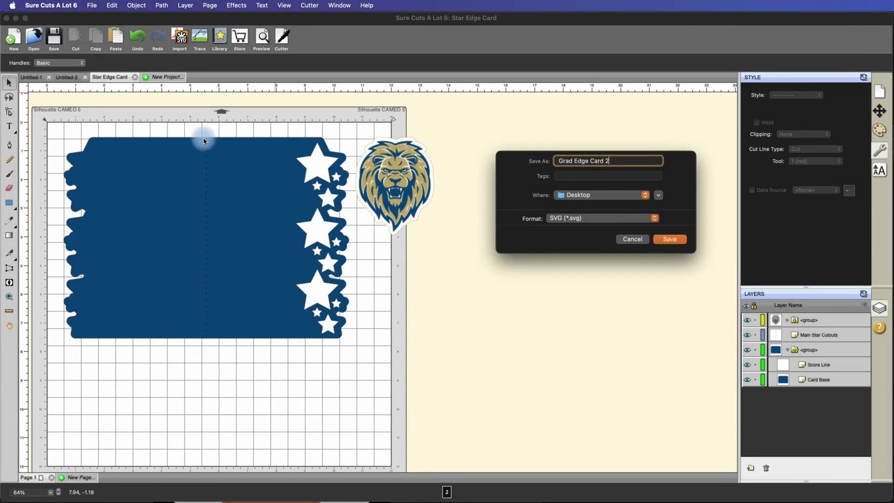
pyautogui.press('Return')
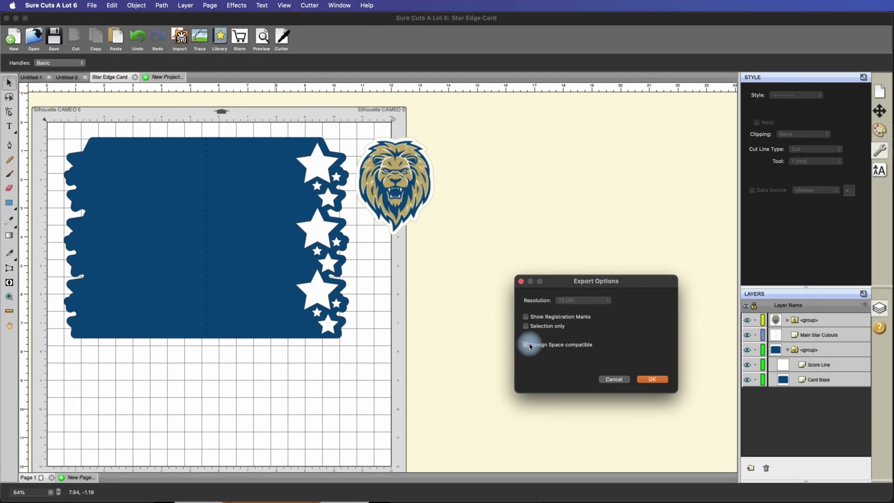
pyautogui.click(650, 378)
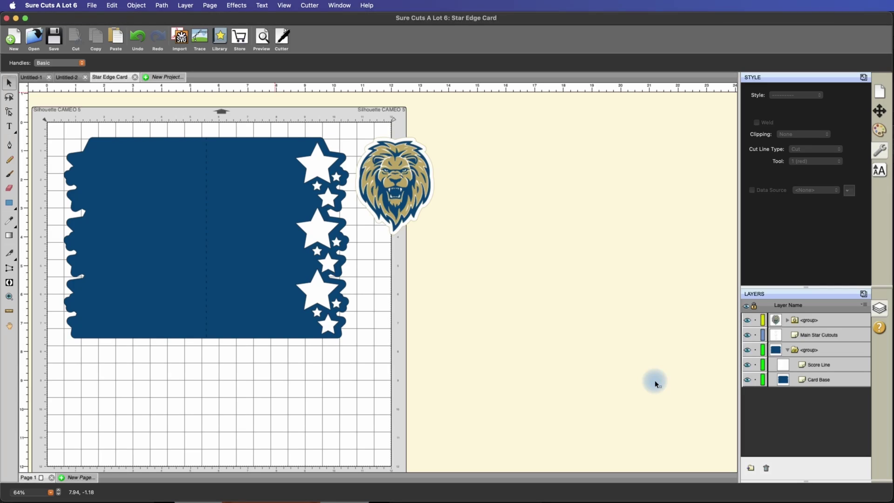
# Step: Switch to Cricut Design Space, upload the Grad Edge Card 2 SVG and add it to the canvas
pyautogui.press('super+Tab')
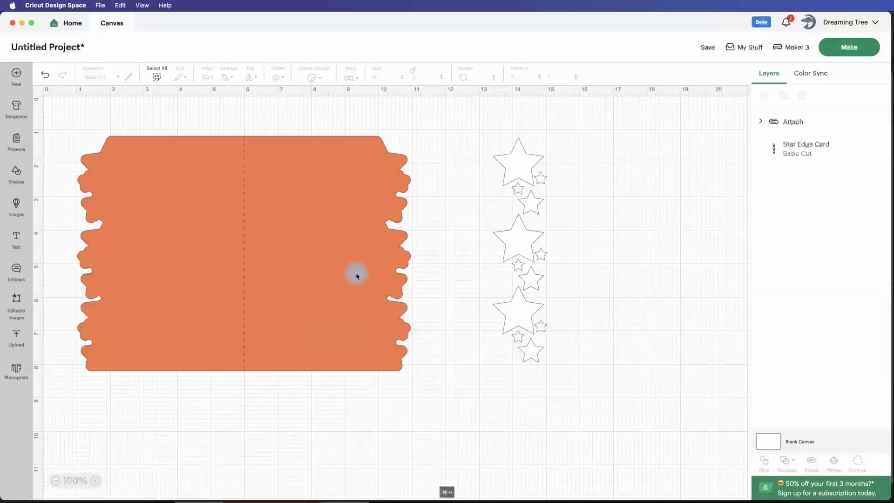
pyautogui.click(16, 338)
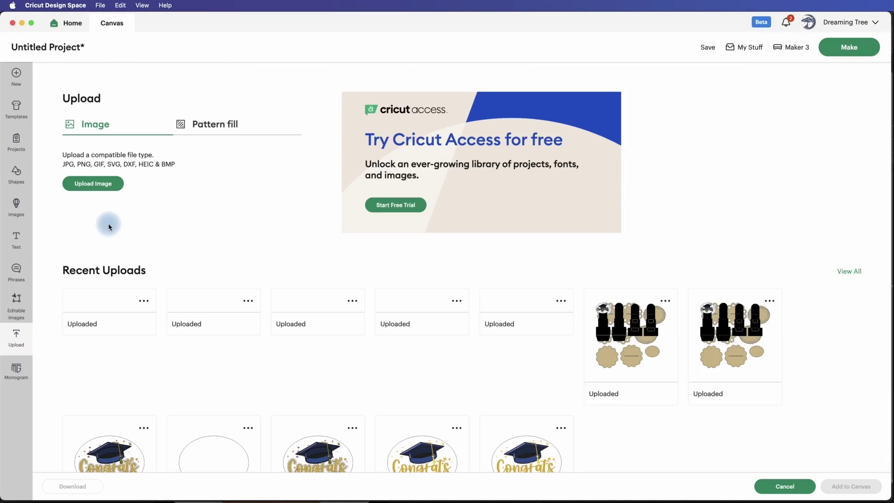
pyautogui.click(93, 182)
pyautogui.press('super+Tab')
pyautogui.moveTo(90, 183); pyautogui.dragTo(475, 239)
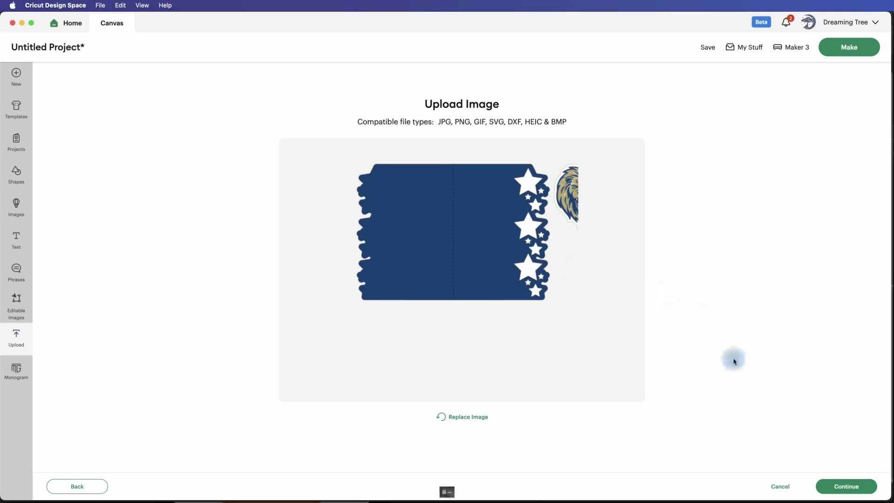
pyautogui.click(838, 485)
pyautogui.click(864, 486)
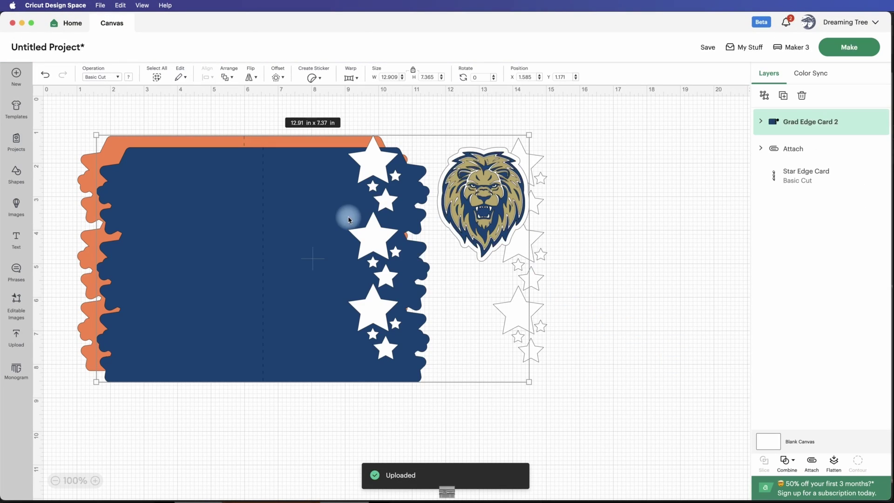
# Step: Delete the earlier orange card and its star outlines, and move the new design into their place
pyautogui.moveTo(348, 220); pyautogui.dragTo(490, 425)
pyautogui.click(361, 257)
pyautogui.press('Delete')
pyautogui.click(518, 170)
pyautogui.press('Delete')
pyautogui.moveTo(443, 351); pyautogui.dragTo(278, 174)
# Step: Ungroup the Grad Edge Card 2 design and move the lion group farther right of the card
pyautogui.rightClick(283, 180)
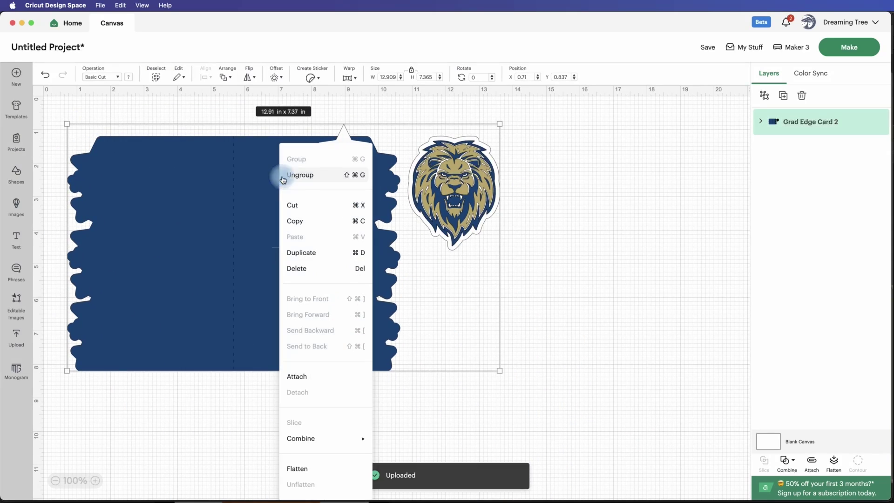
pyautogui.click(307, 175)
pyautogui.click(526, 185)
pyautogui.click(465, 186)
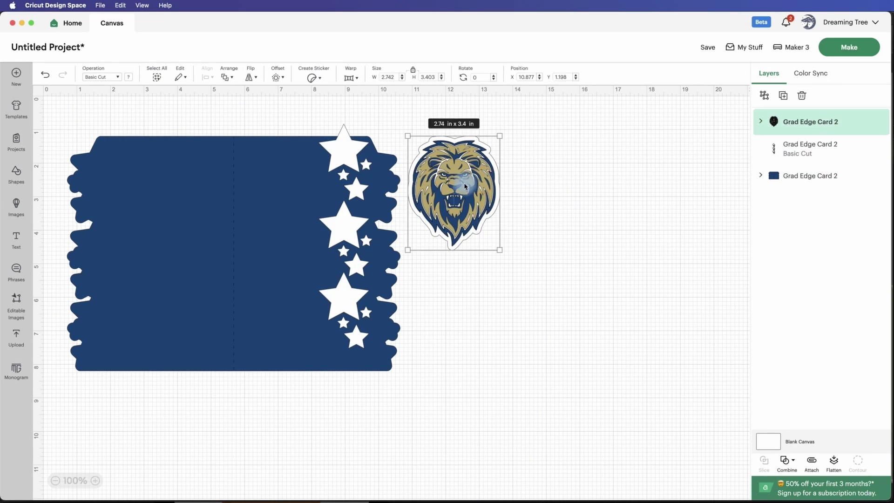
pyautogui.moveTo(464, 186); pyautogui.dragTo(559, 179)
# Step: Expand the lion group and temporarily hide its blue and gold layers to inspect the stacked pieces
pyautogui.click(760, 122)
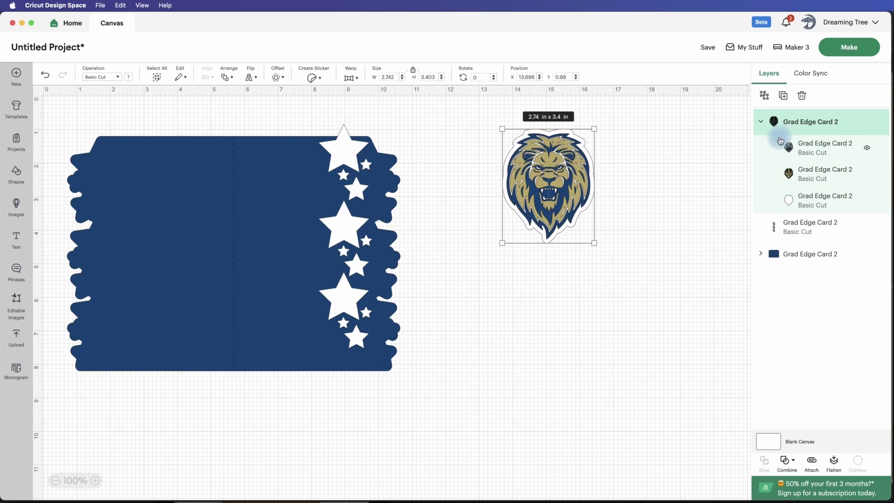
pyautogui.click(864, 149)
pyautogui.click(867, 173)
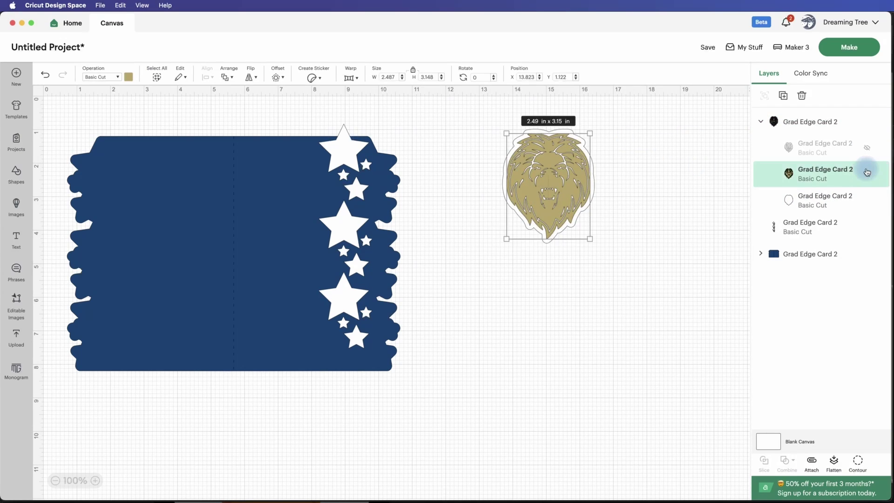
pyautogui.click(868, 175)
pyautogui.click(867, 175)
pyautogui.click(868, 150)
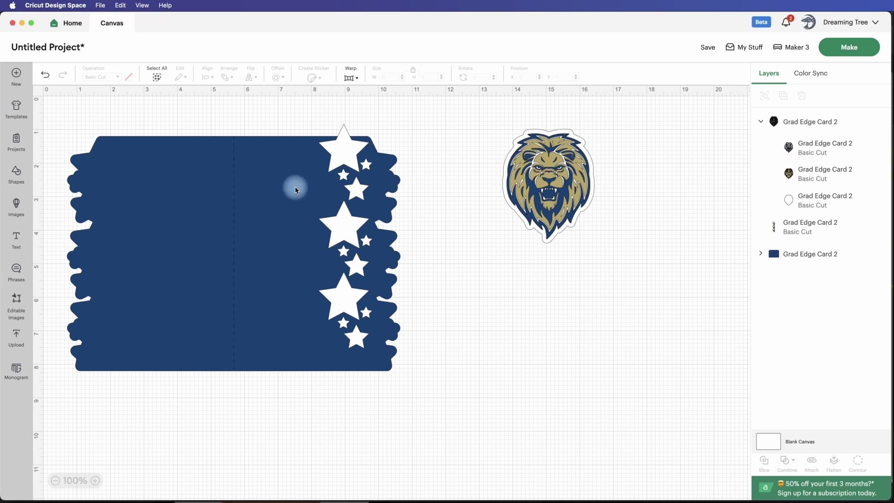
# Step: Move the star cutouts off the card into the space between the card and the lion
pyautogui.click(345, 159)
pyautogui.moveTo(345, 159); pyautogui.dragTo(464, 195)
pyautogui.click(266, 194)
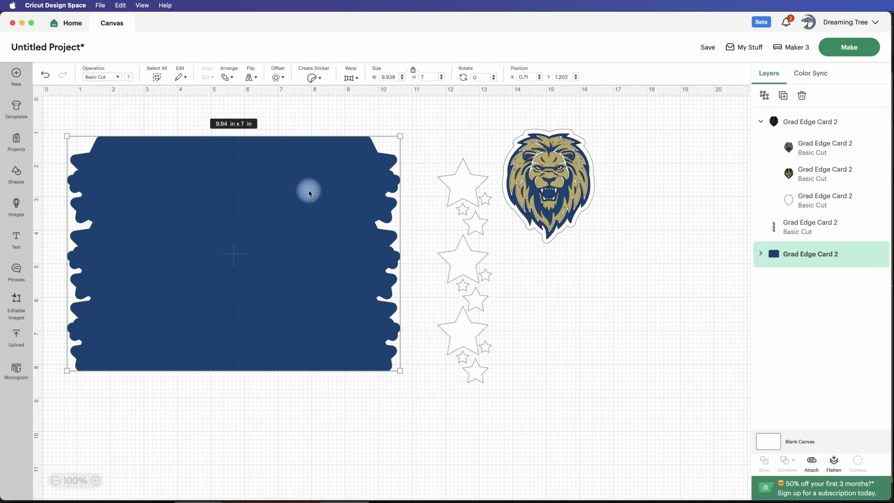
# Step: Preview how the unattached design is laid out on the cutting mats and return to the canvas
pyautogui.click(853, 52)
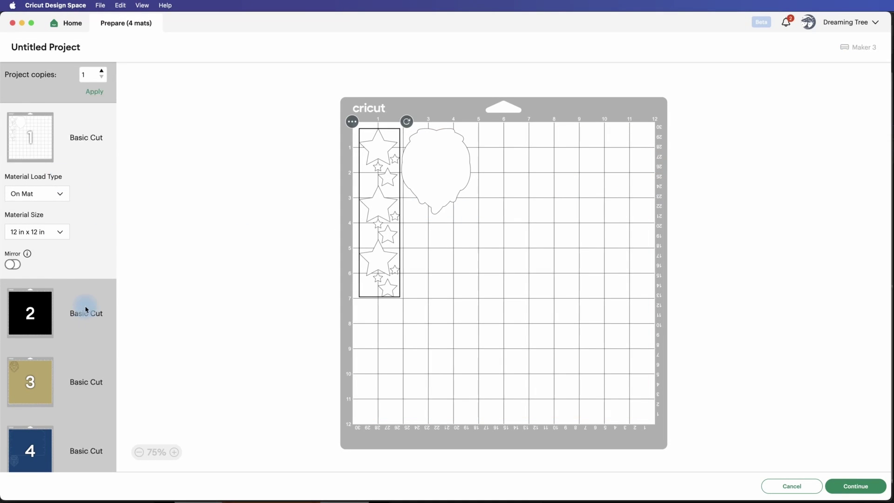
pyautogui.click(85, 306)
pyautogui.click(791, 485)
# Step: Attach the score line to the blue card base
pyautogui.click(274, 259)
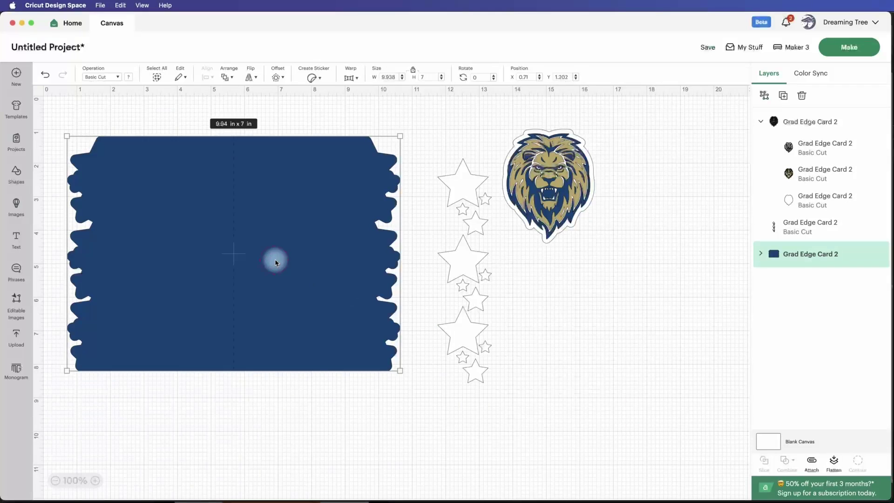
pyautogui.click(812, 464)
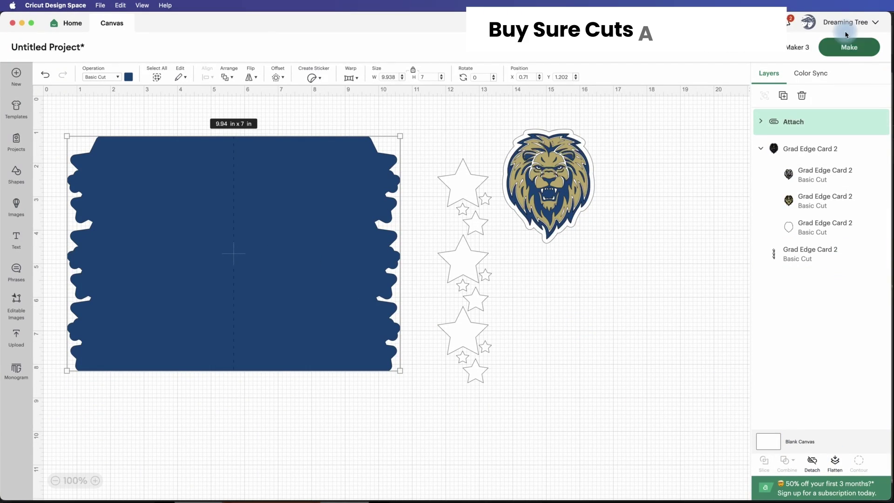
# Step: Review the white, gold and blue cutting mats for the attached card and return to the canvas
pyautogui.click(849, 47)
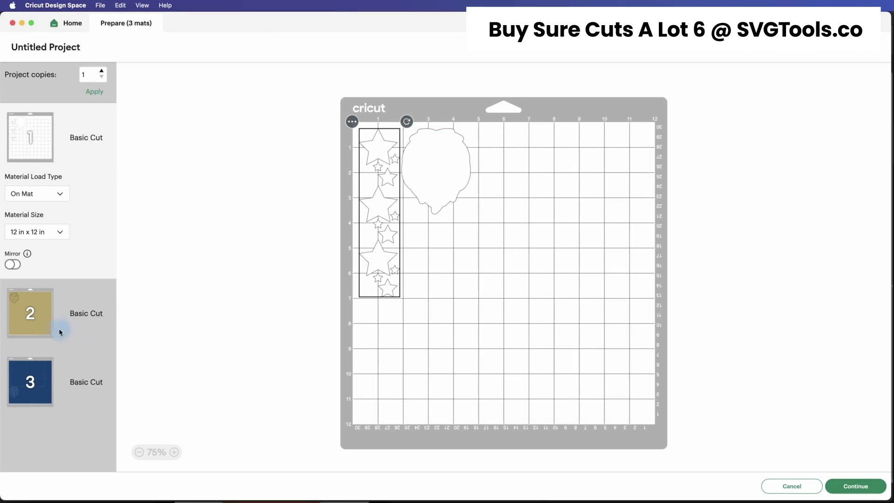
pyautogui.click(88, 329)
pyautogui.click(72, 377)
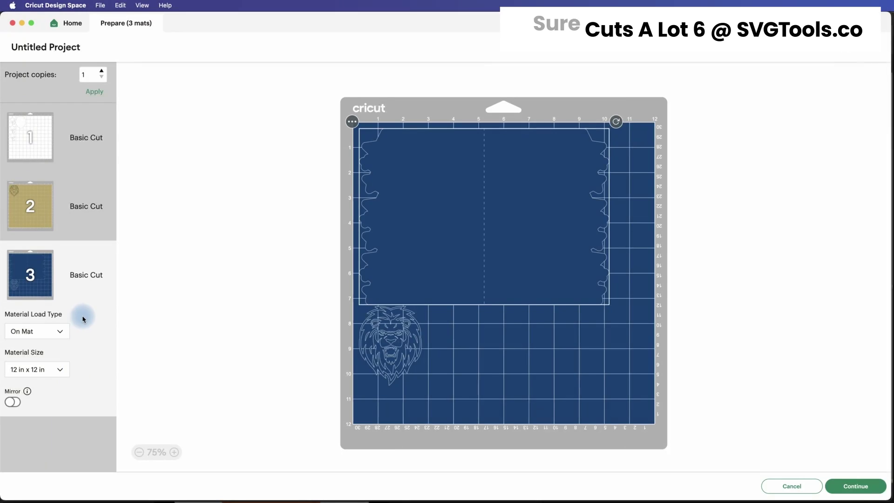
pyautogui.click(88, 206)
pyautogui.click(86, 124)
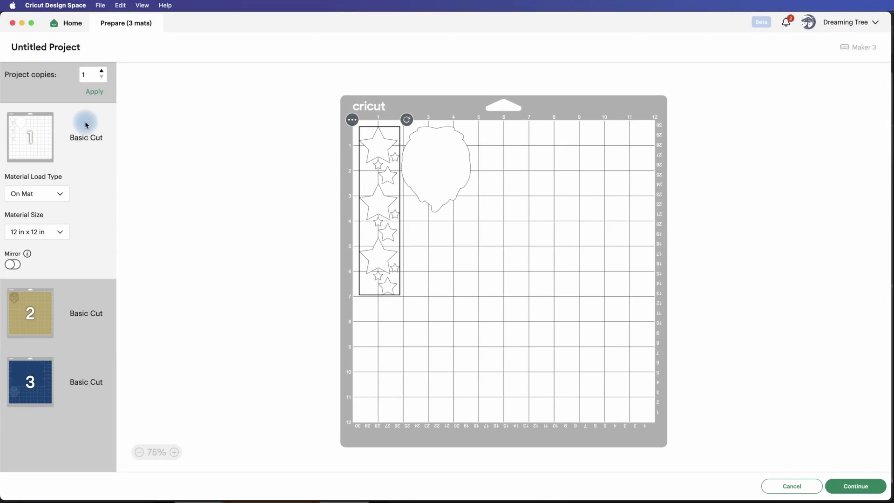
pyautogui.click(786, 486)
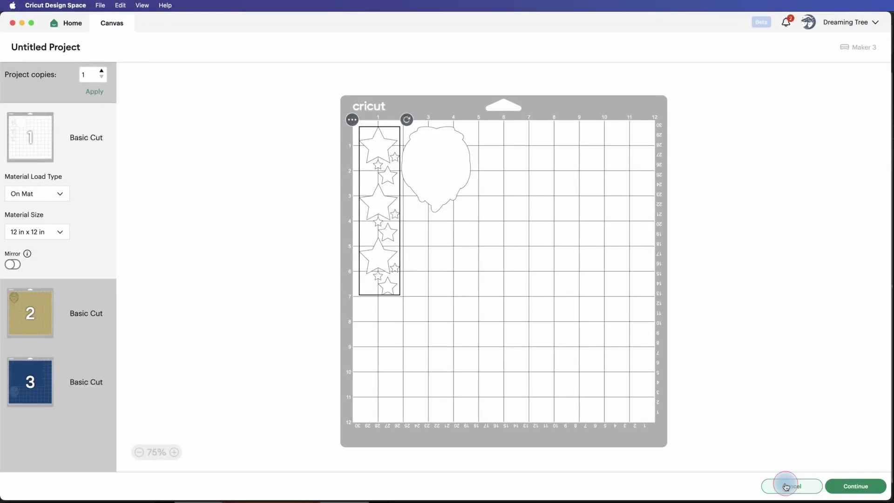
# Step: Shift the whole lion group slightly down and to the right on the canvas
pyautogui.click(561, 179)
pyautogui.click(632, 199)
pyautogui.click(556, 177)
pyautogui.click(559, 194)
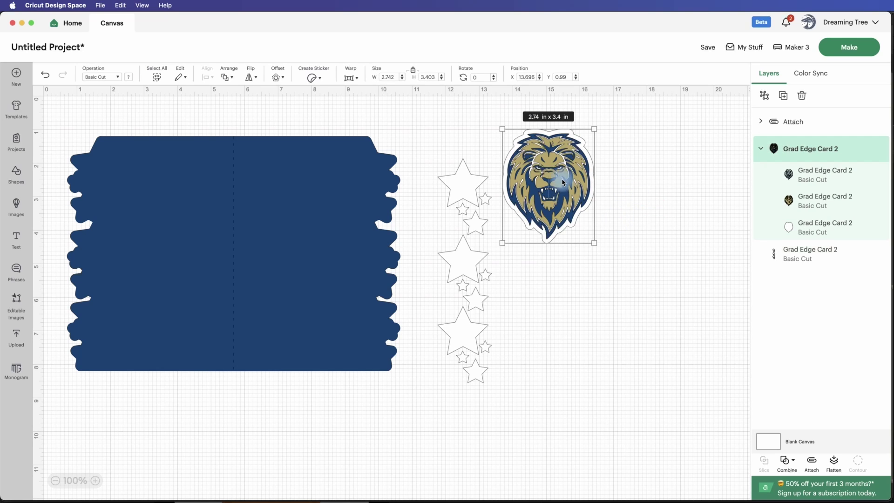
pyautogui.moveTo(562, 181); pyautogui.dragTo(570, 195)
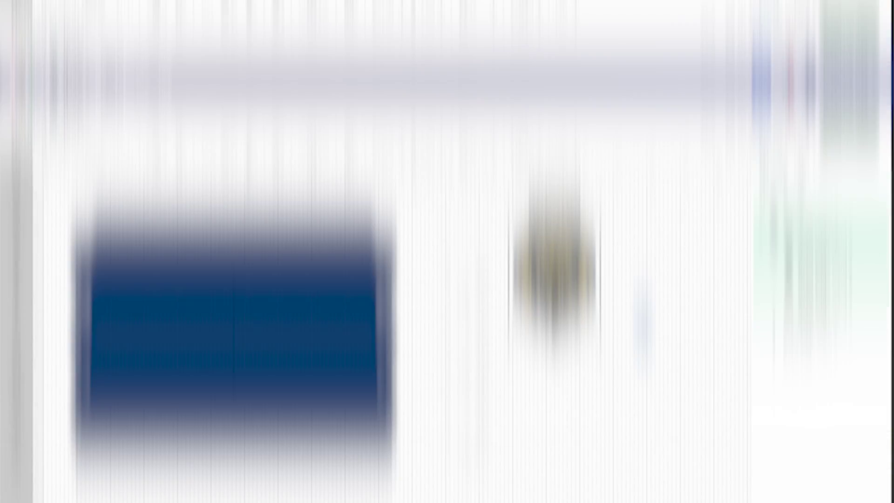